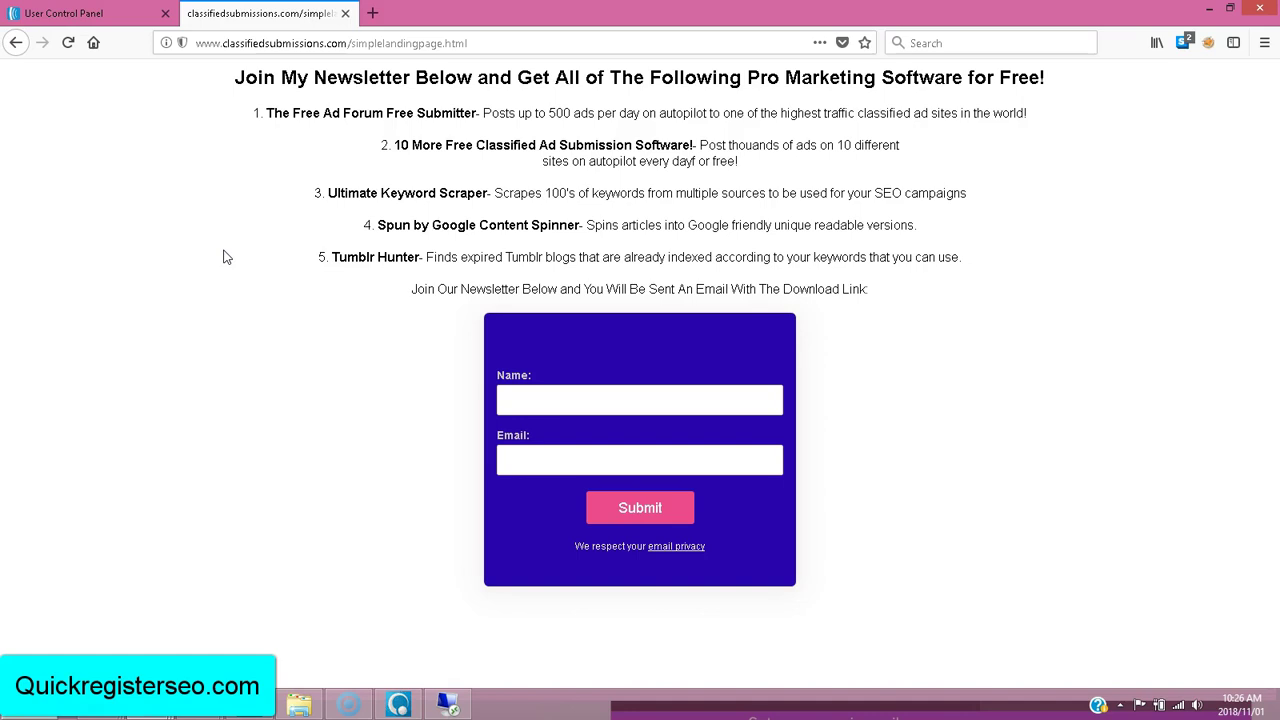
Step: Open the Windows program list over the Firefox landing page to find Notepad
left_click(231, 257)
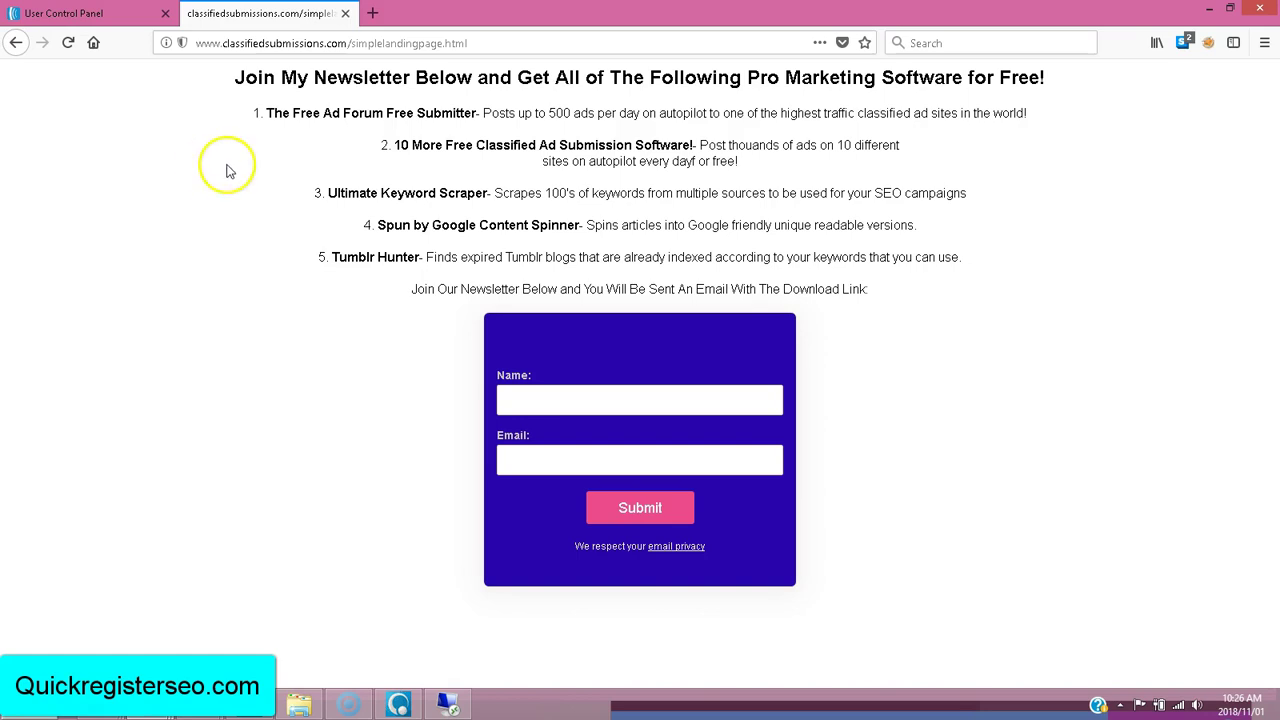
left_click(30, 705)
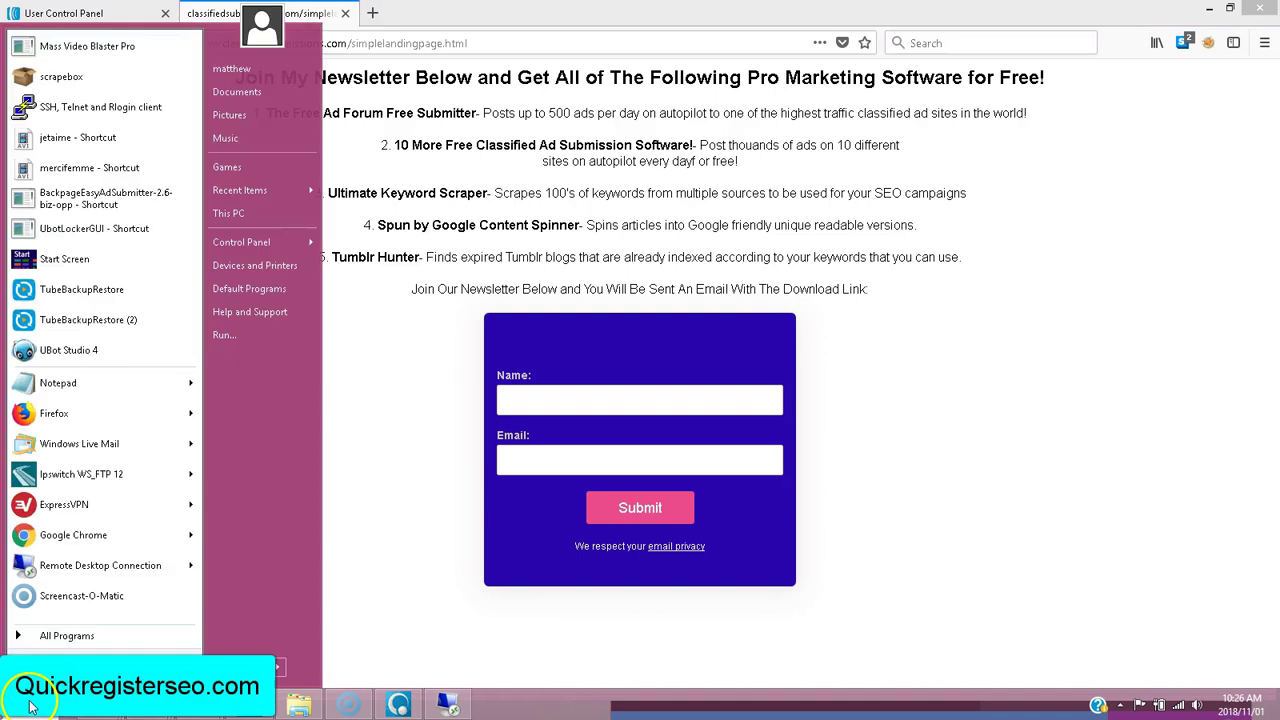
Step: Launch Notepad and close its empty untitled document
left_click(50, 385)
left_click(1187, 219)
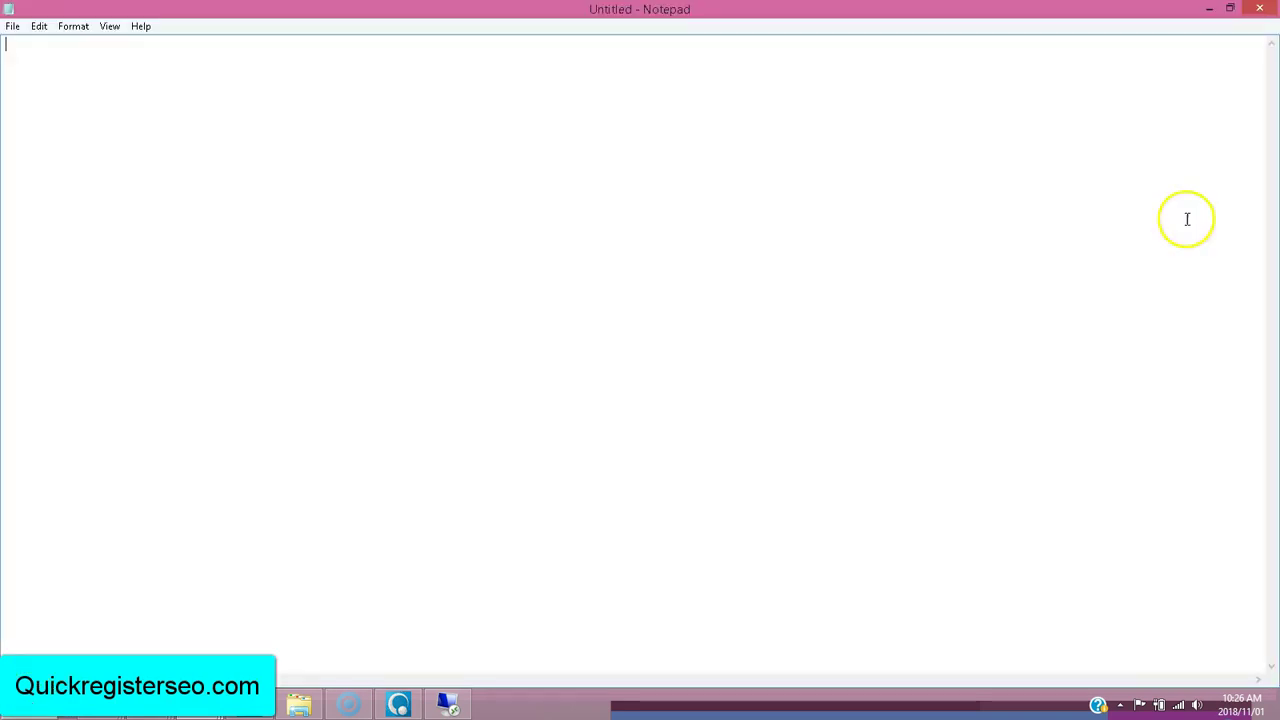
mouse_move(1265, 14)
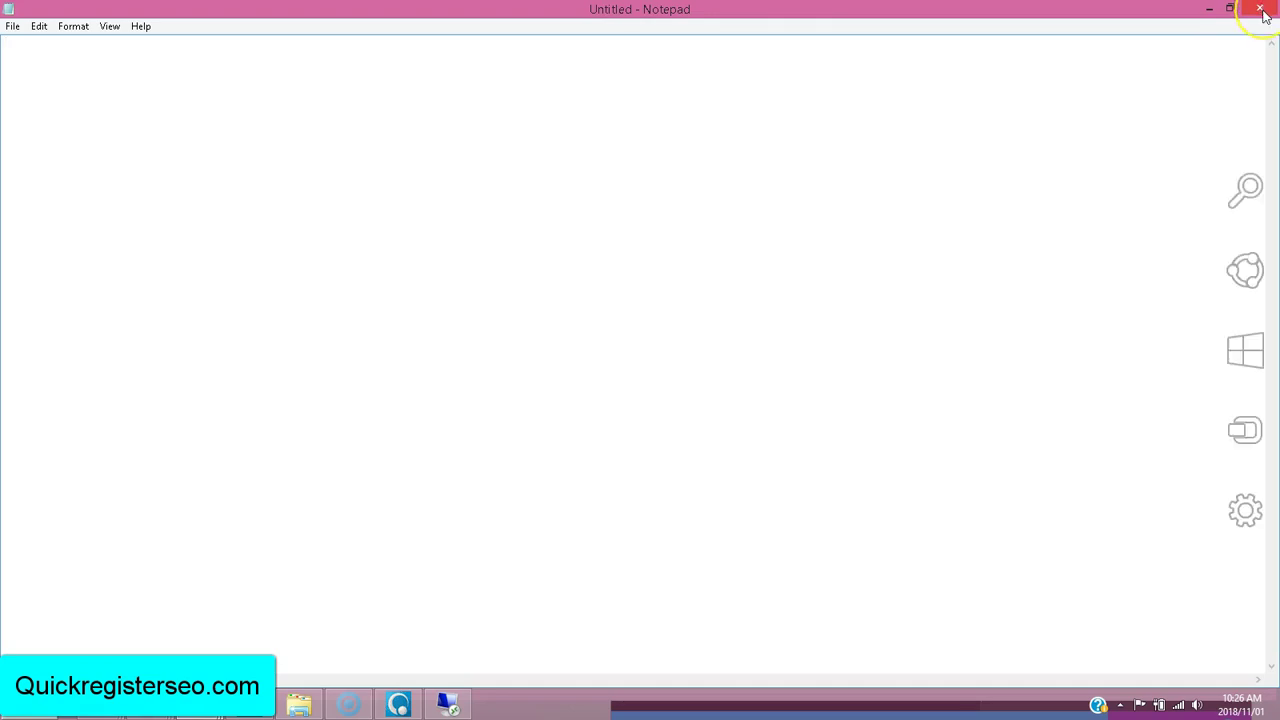
left_click(1262, 12)
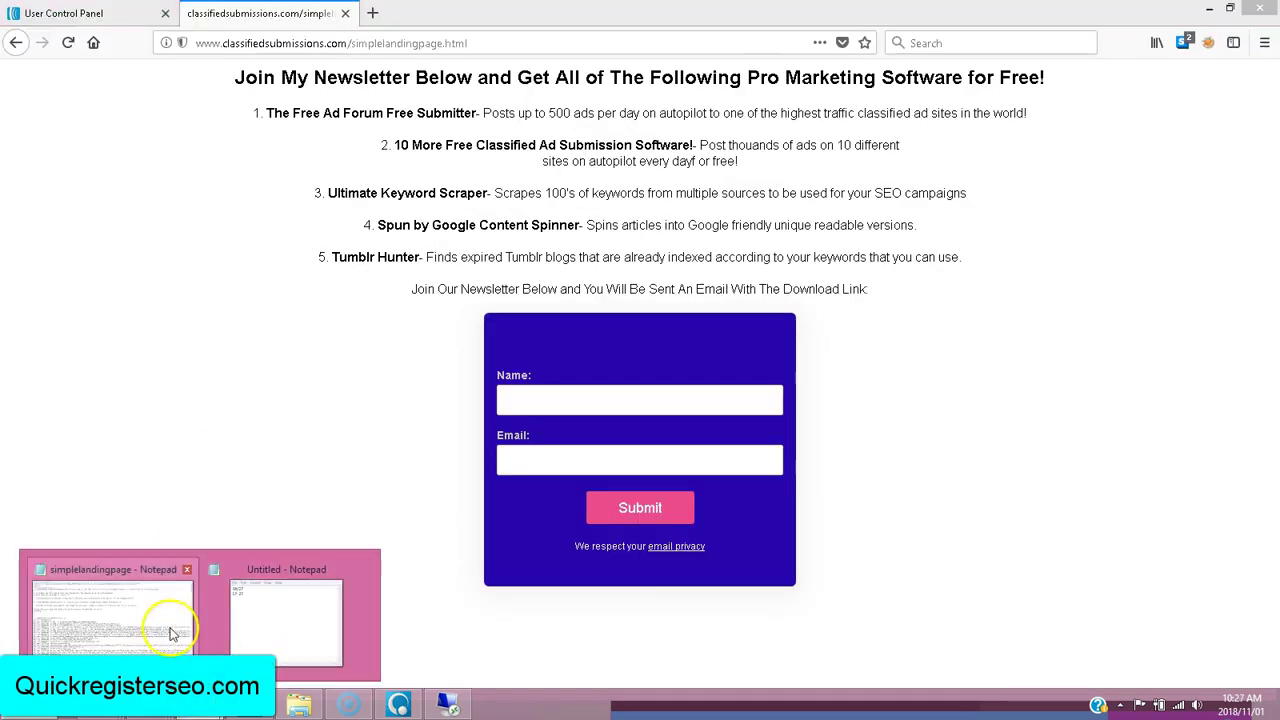
Step: In simplelandingpage, add a blank line above the AWeber form code, then view the page in Firefox
left_click(170, 633)
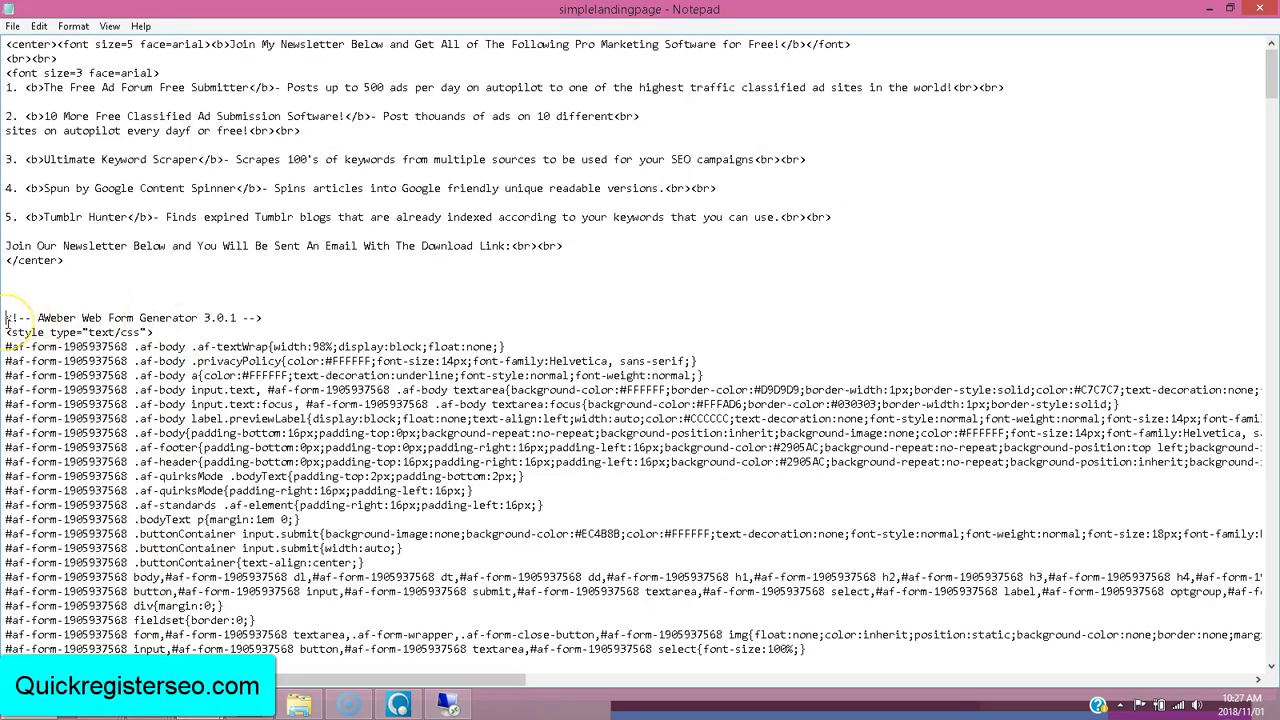
key("Return")
key("Return")
key("Return")
key("Return")
key("Return")
key("Return")
key("Return")
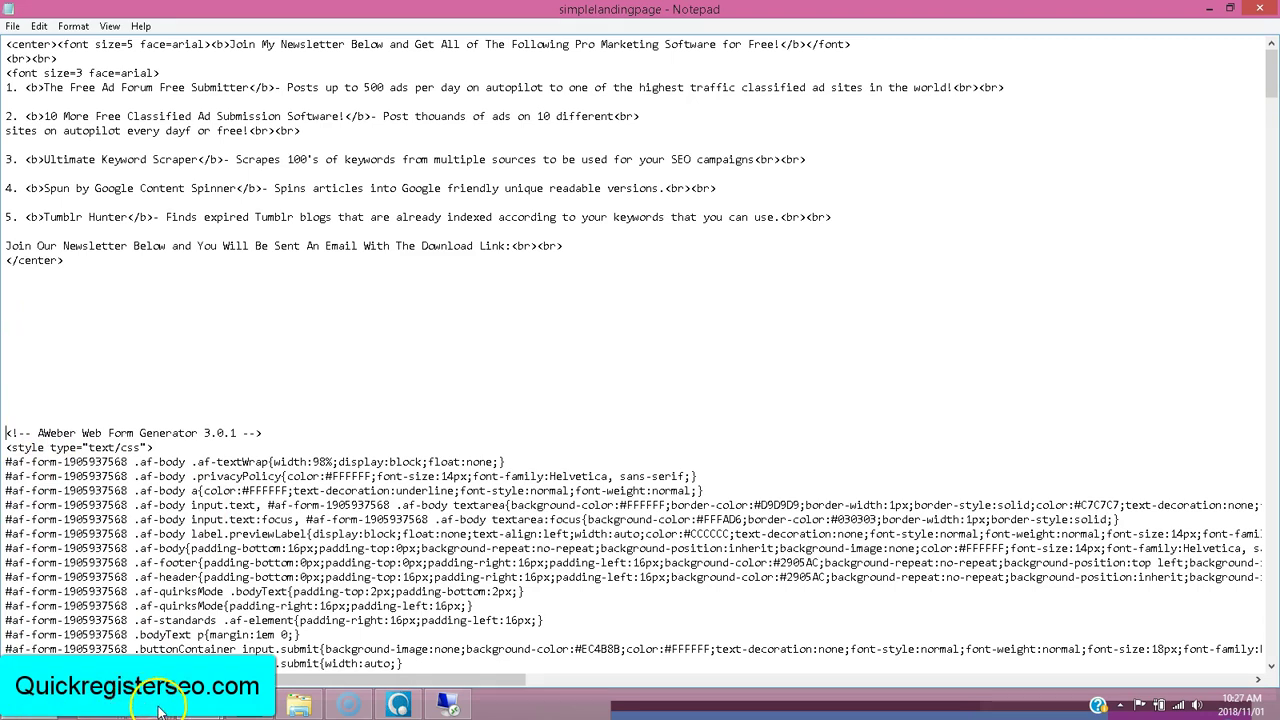
mouse_move(160, 705)
left_click(110, 625)
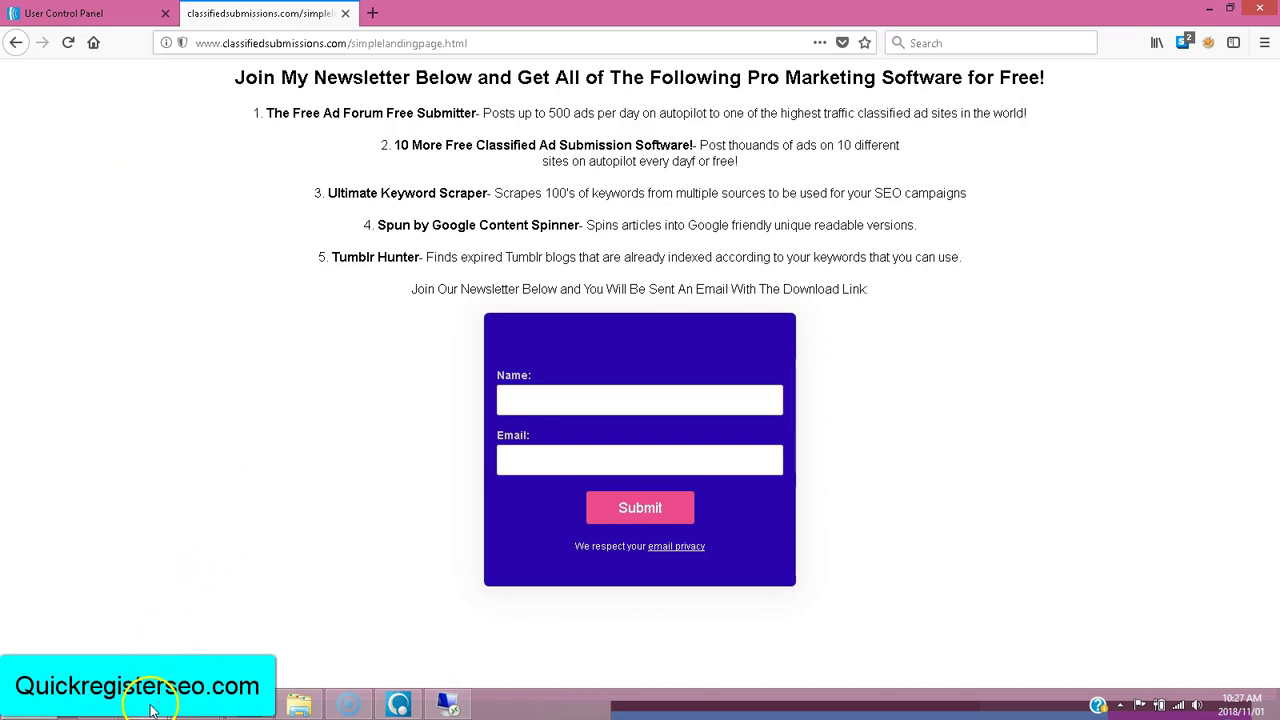
Step: Briefly bring up Google's search page, then return to the landing page window
left_click(468, 643)
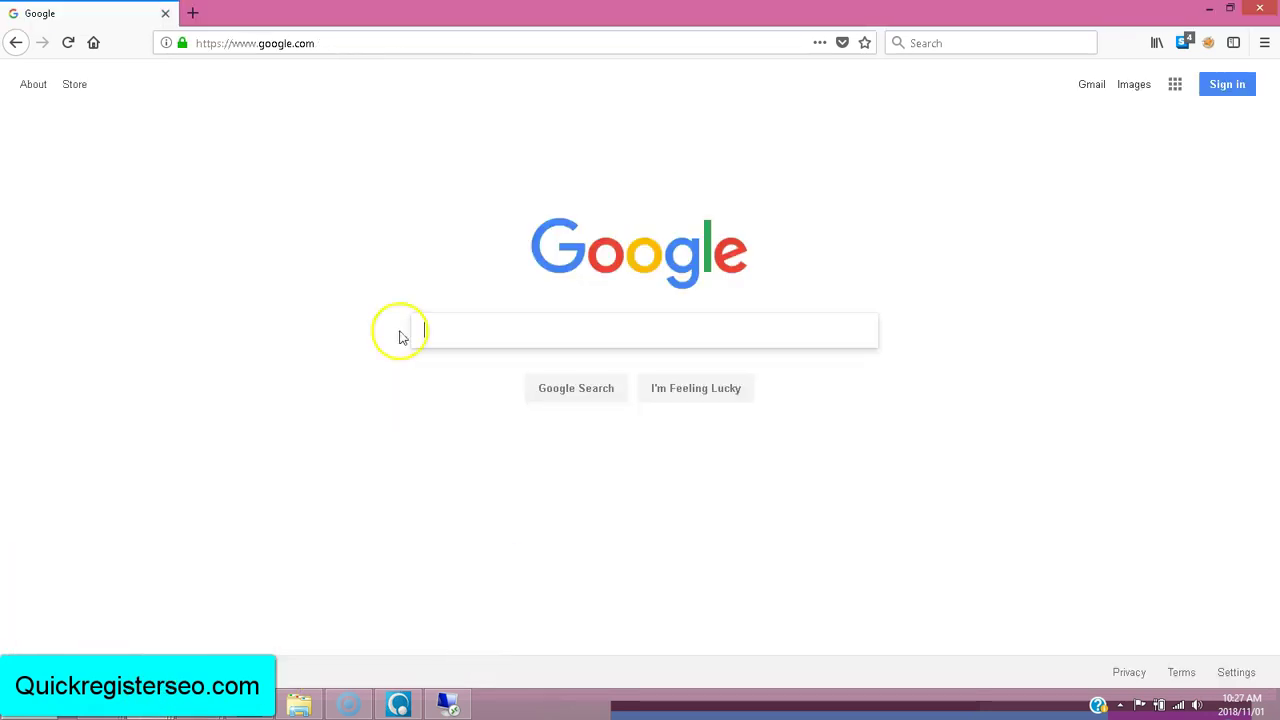
left_click(489, 320)
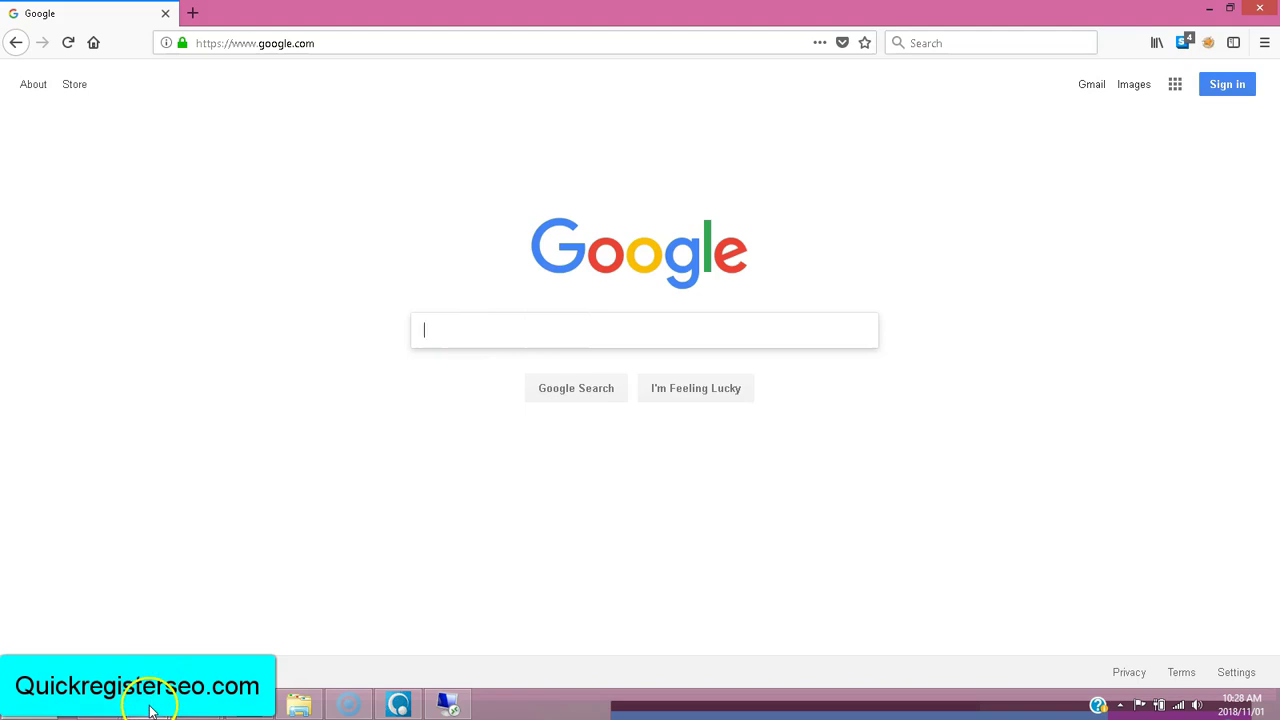
mouse_move(150, 705)
left_click(140, 640)
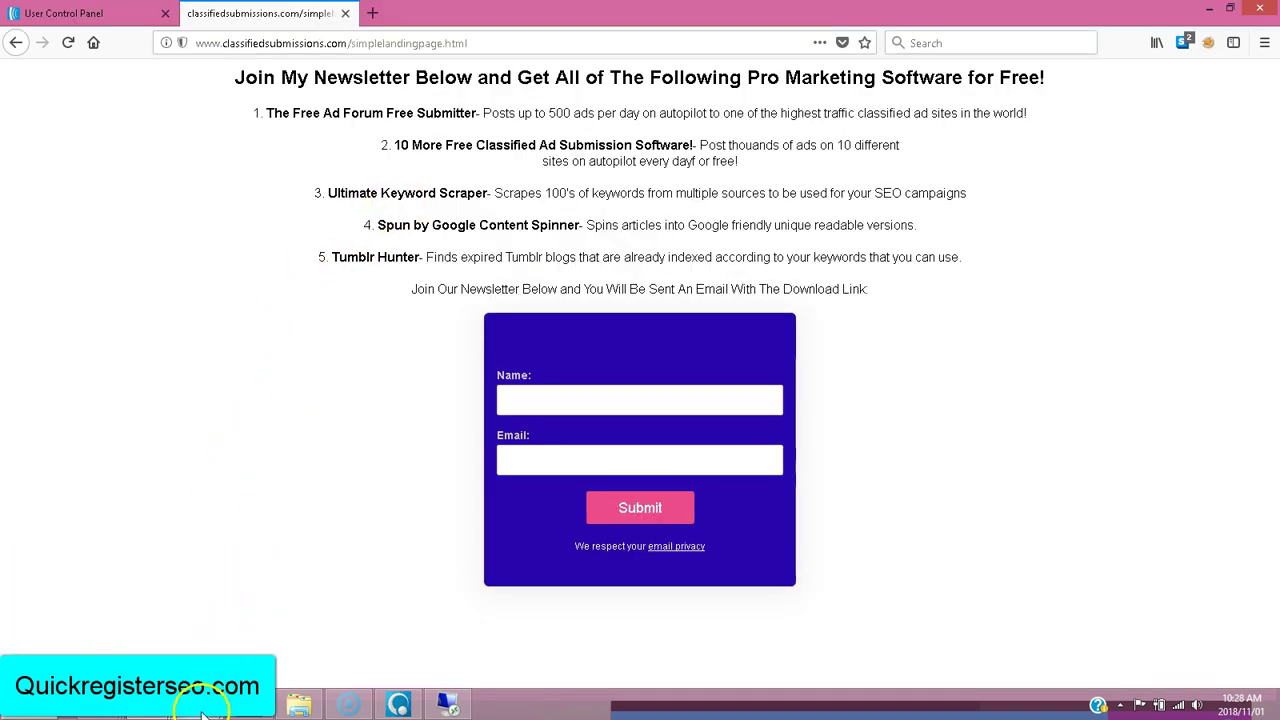
Step: Add more blank lines above the AWeber code, then highlight the heading text and <center> tag
mouse_move(200, 705)
left_click(137, 608)
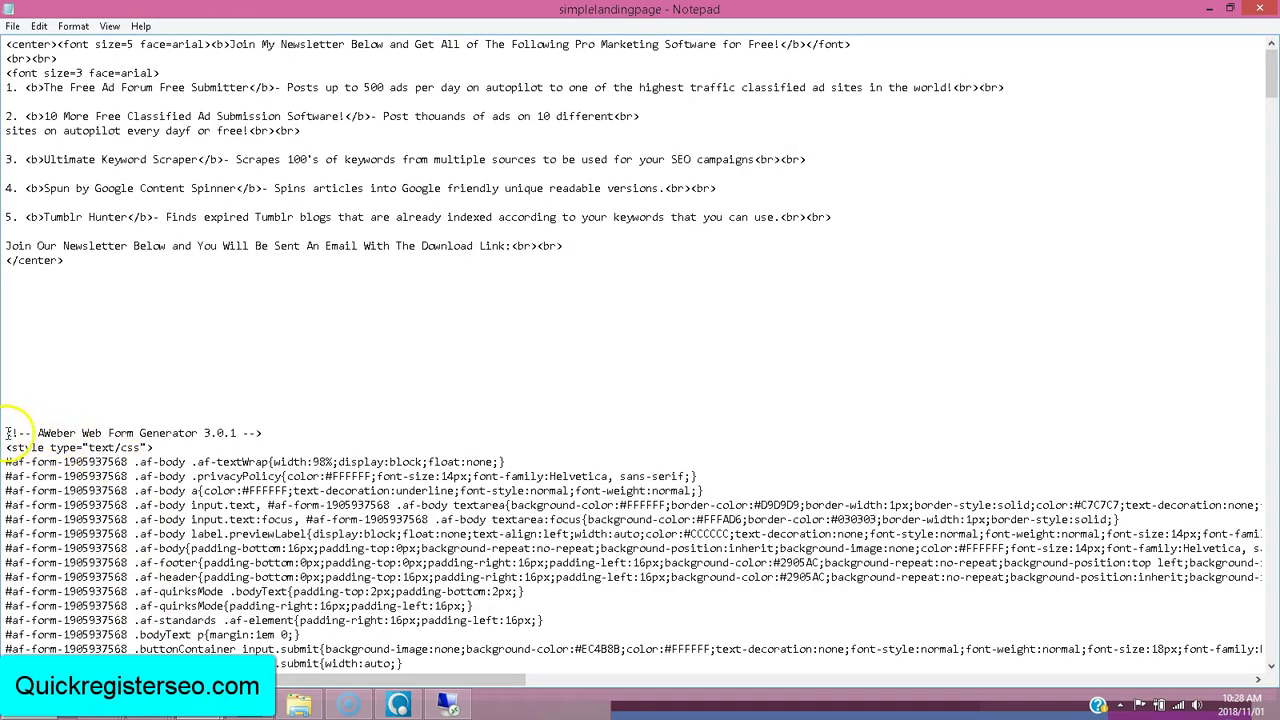
key("Return")
key("Return")
key("Return")
key("Return")
key("Return")
key("Return")
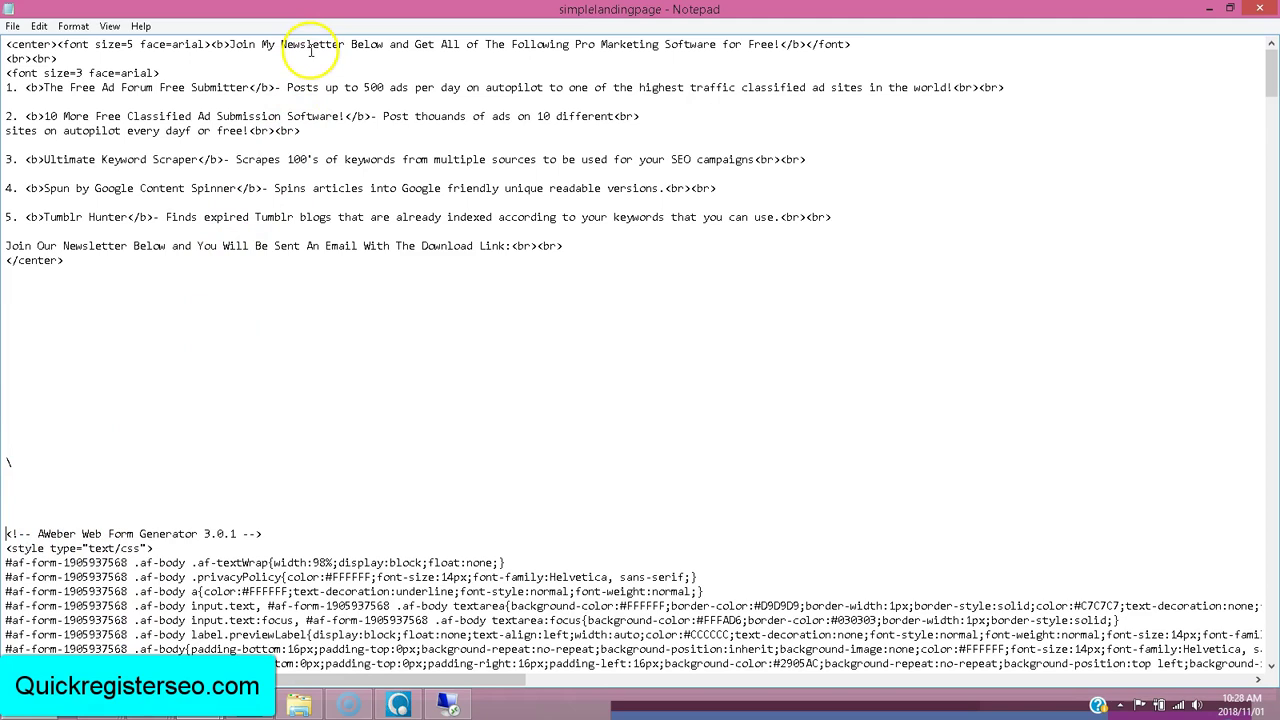
left_click(231, 45)
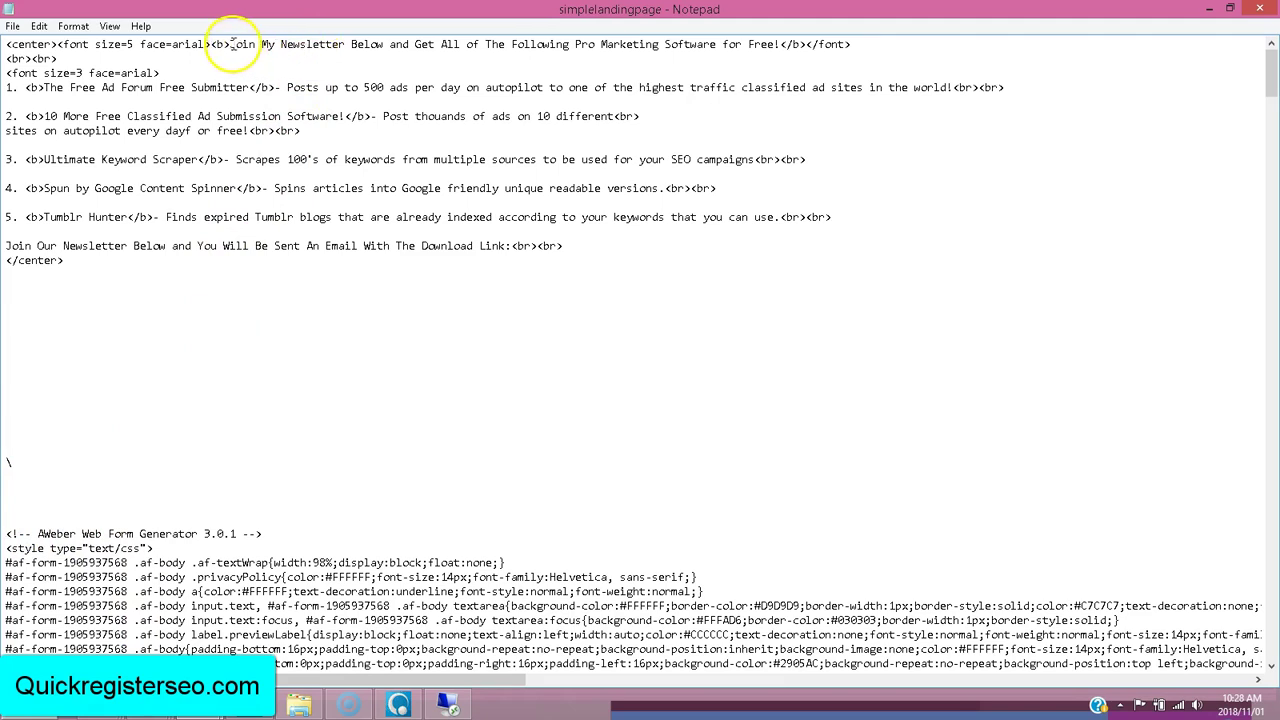
left_click_drag(231, 45, 779, 46)
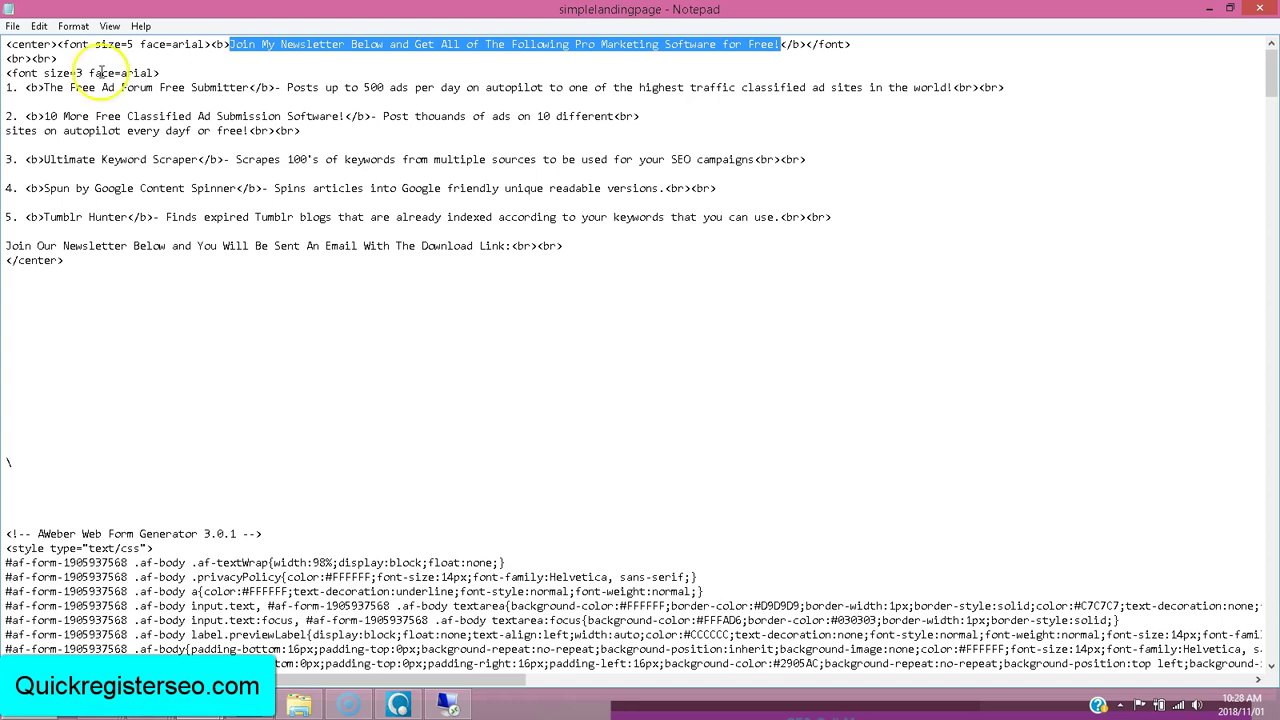
left_click(233, 44)
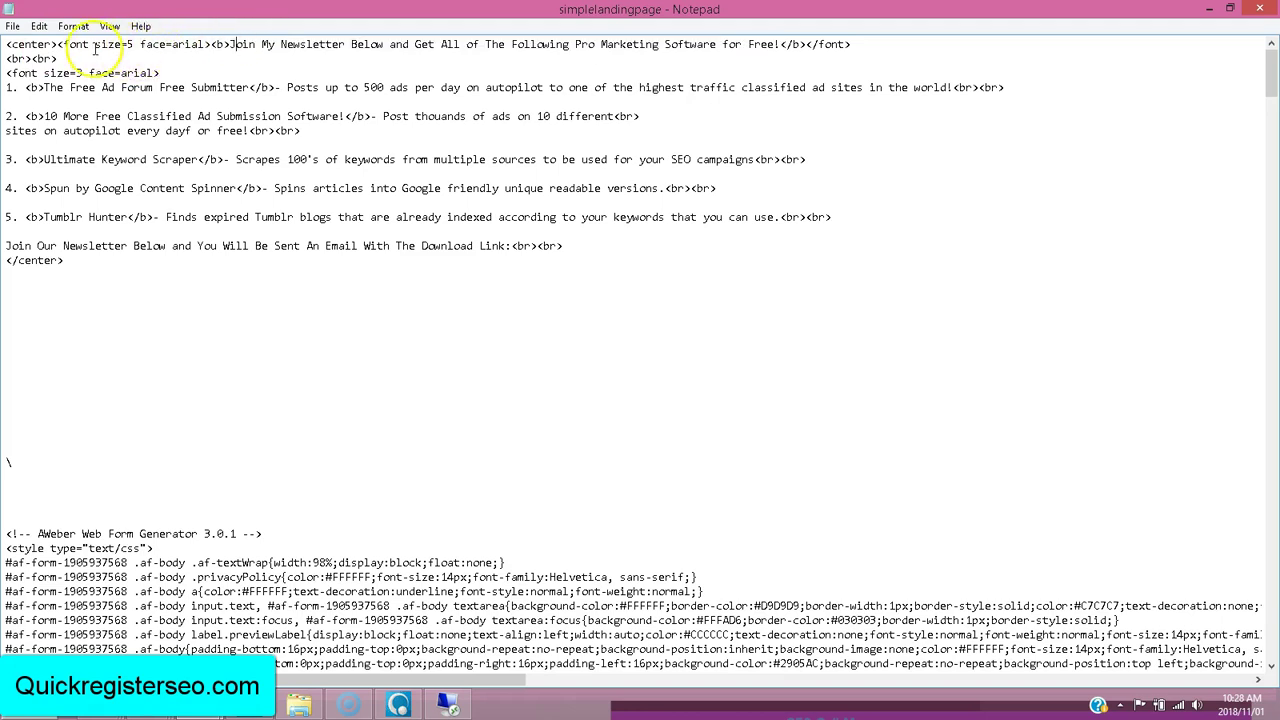
left_click_drag(57, 44, 6, 44)
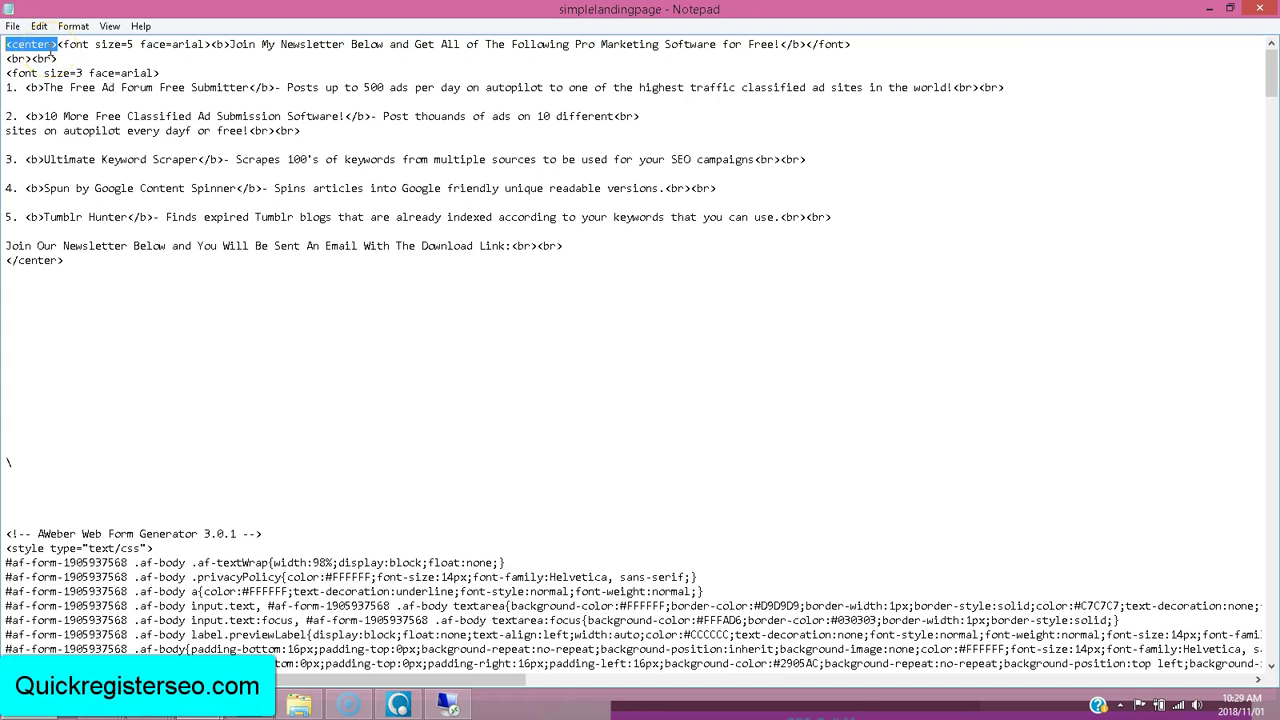
Step: Delete everything from the <!-- AWeber comment to the end of the file
left_click(7, 533)
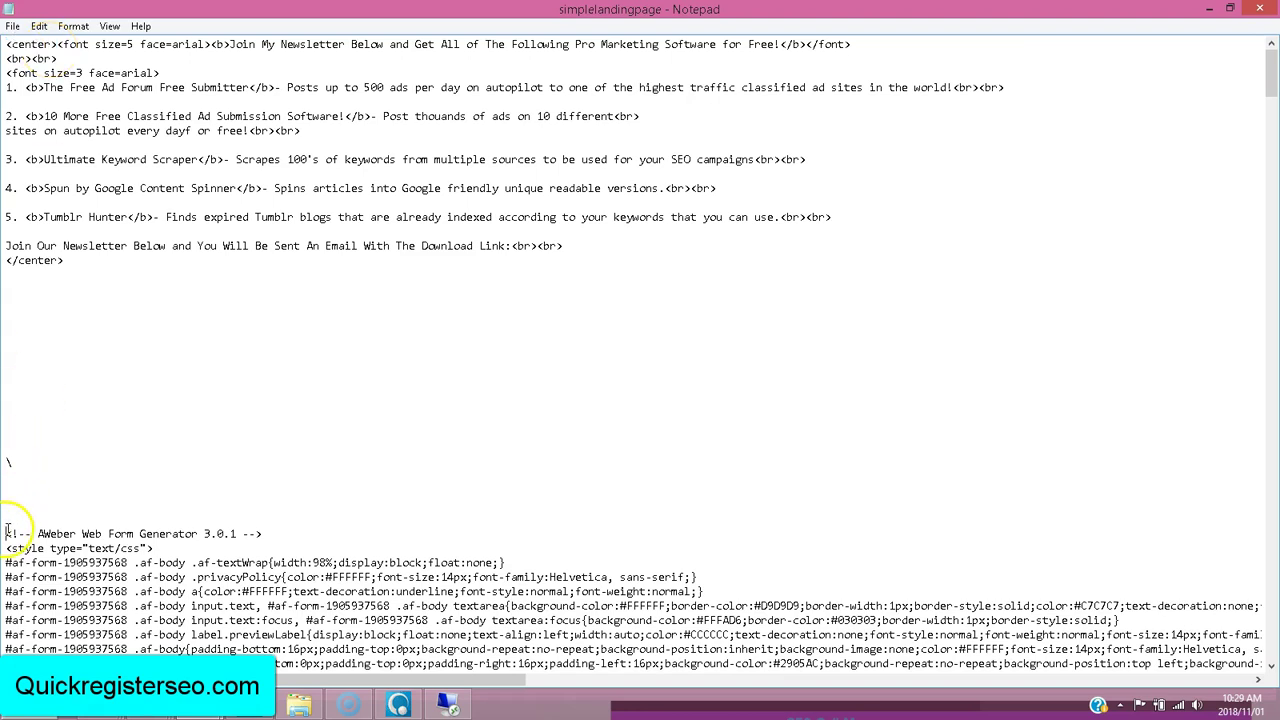
key("ctrl+shift+End")
key("Delete")
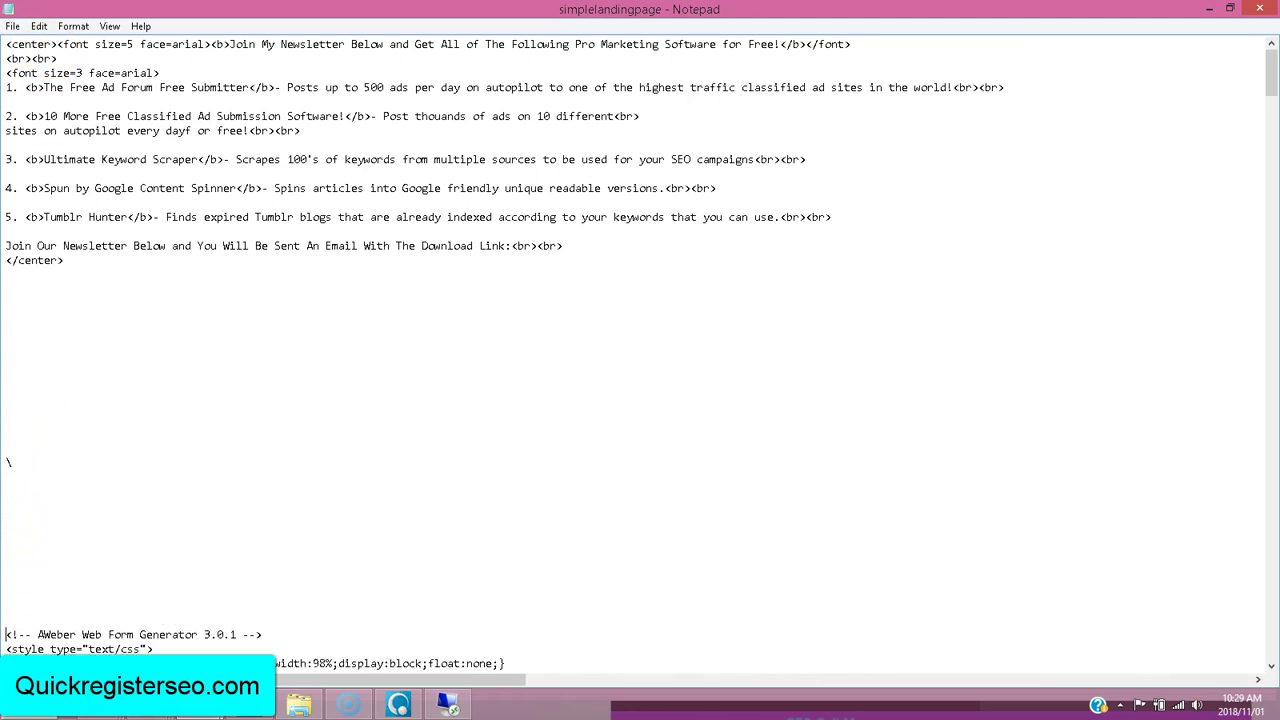
scroll(926, 549, "down", 1)
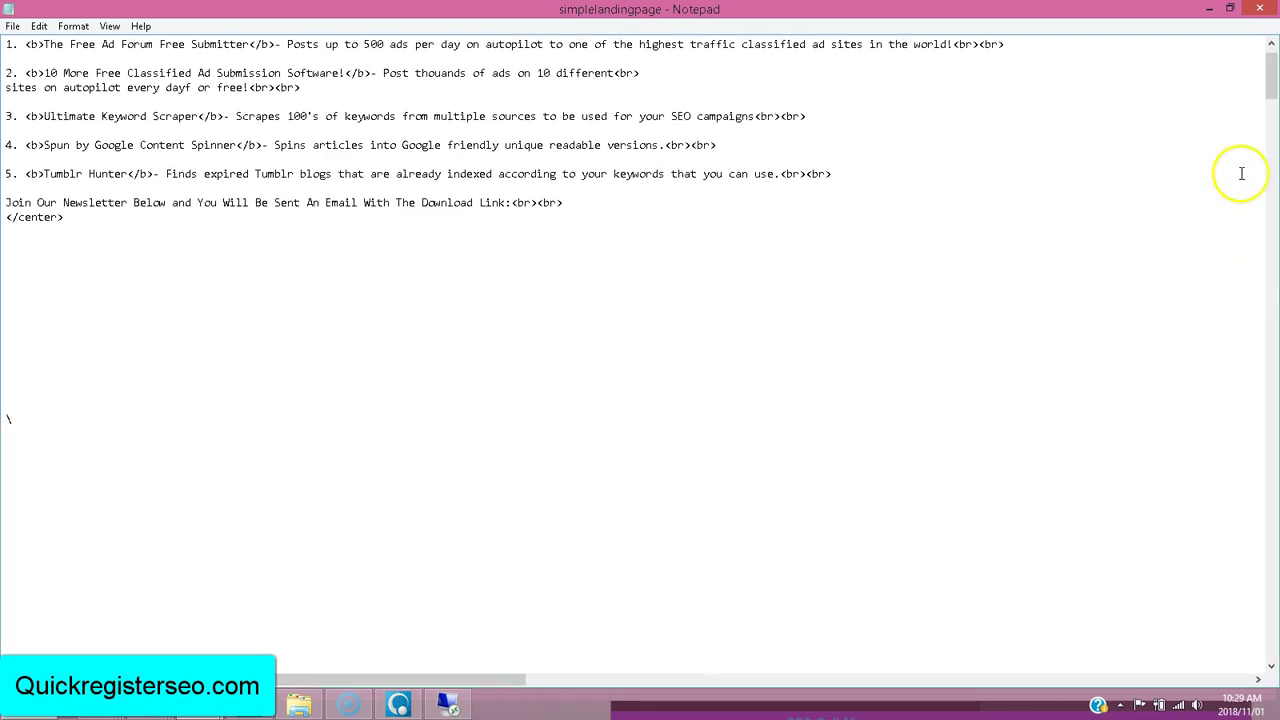
left_click_drag(1274, 90, 1274, 70)
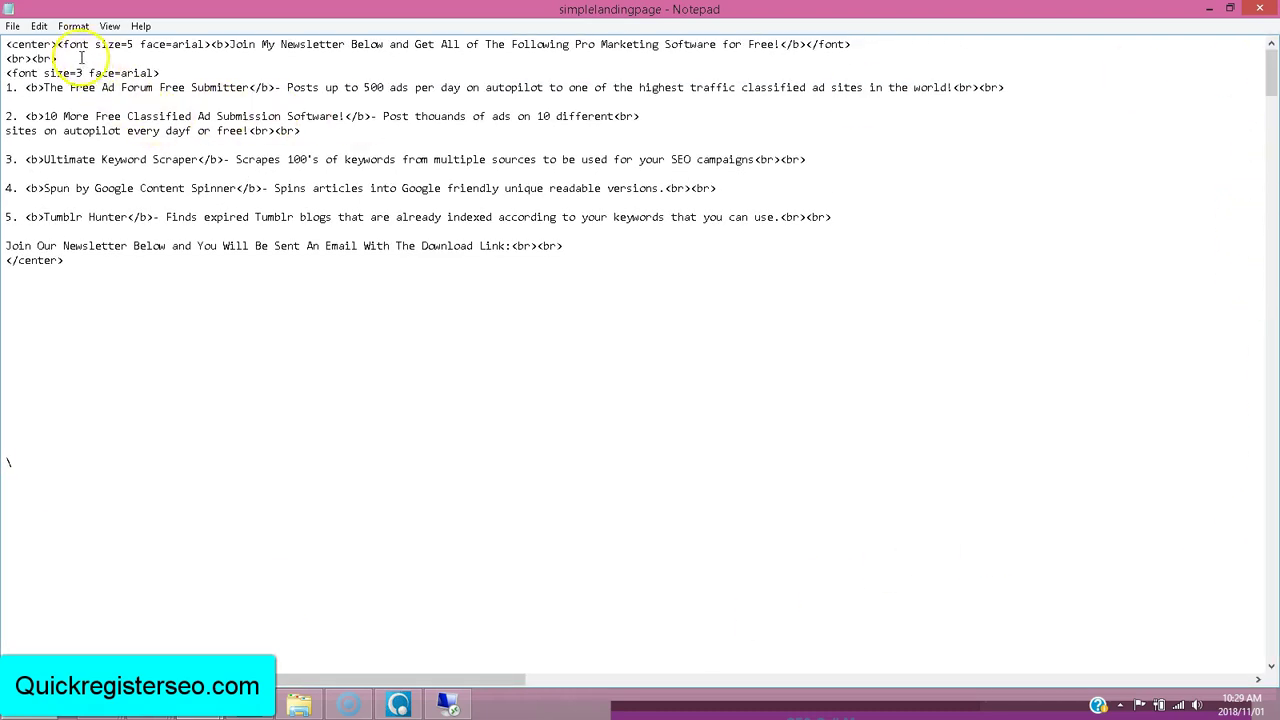
Step: Check the rendered page in Firefox, then return to the simplelandingpage source
left_click(146, 700)
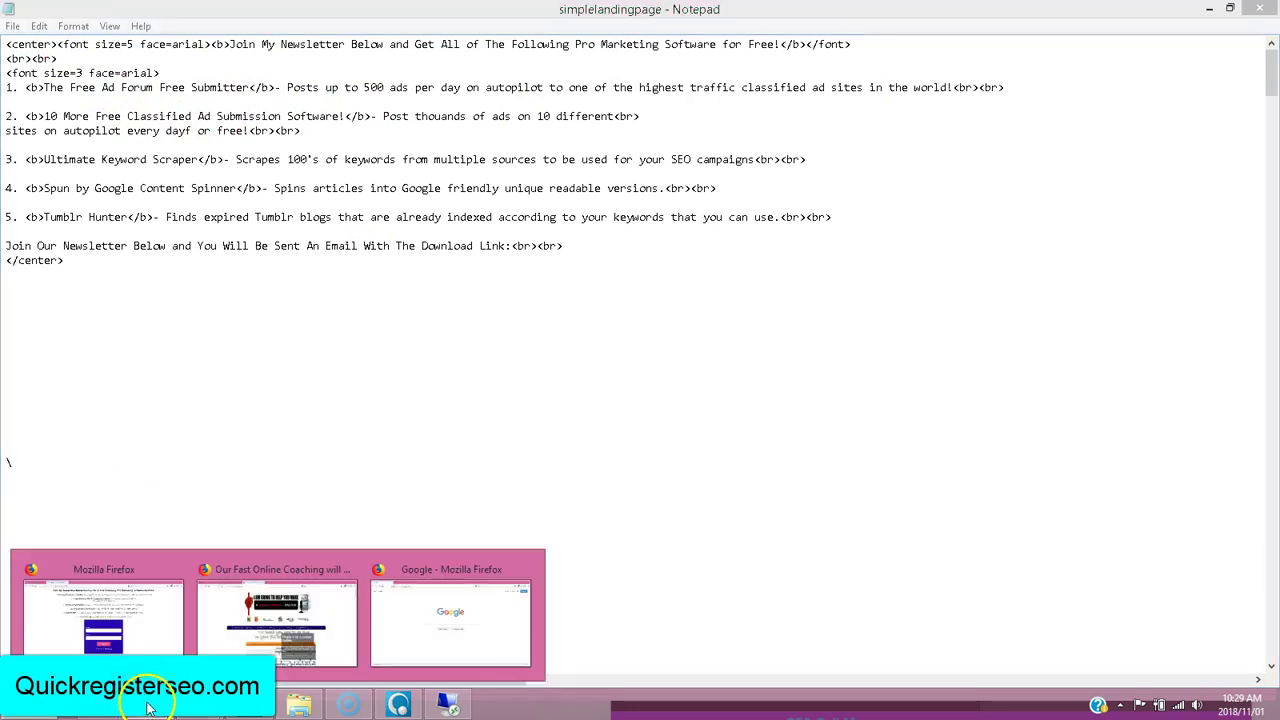
left_click(104, 620)
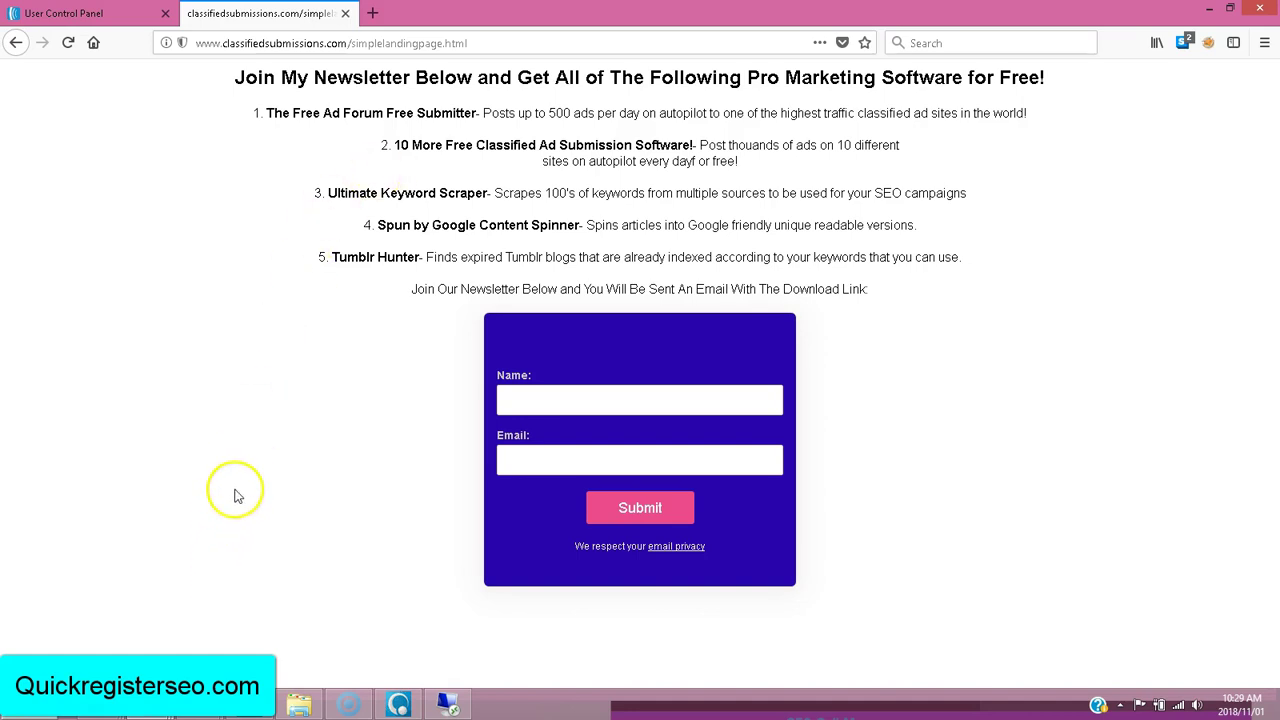
left_click(195, 710)
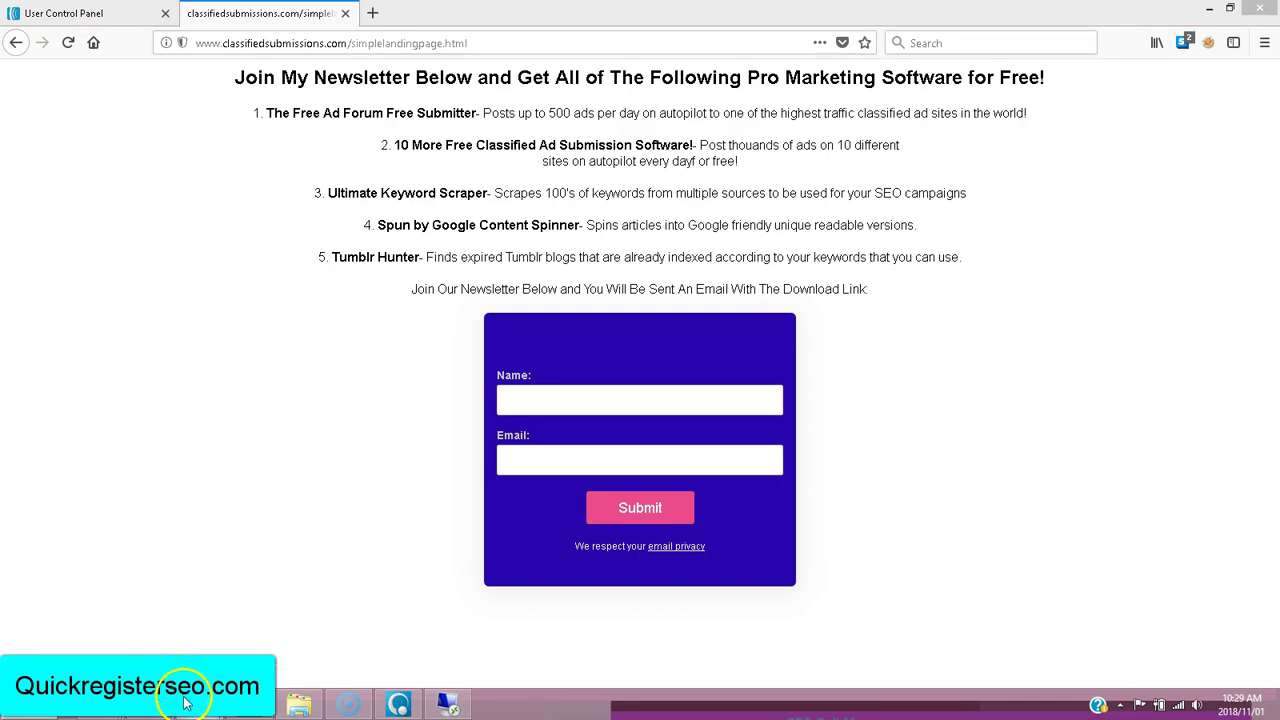
left_click(100, 625)
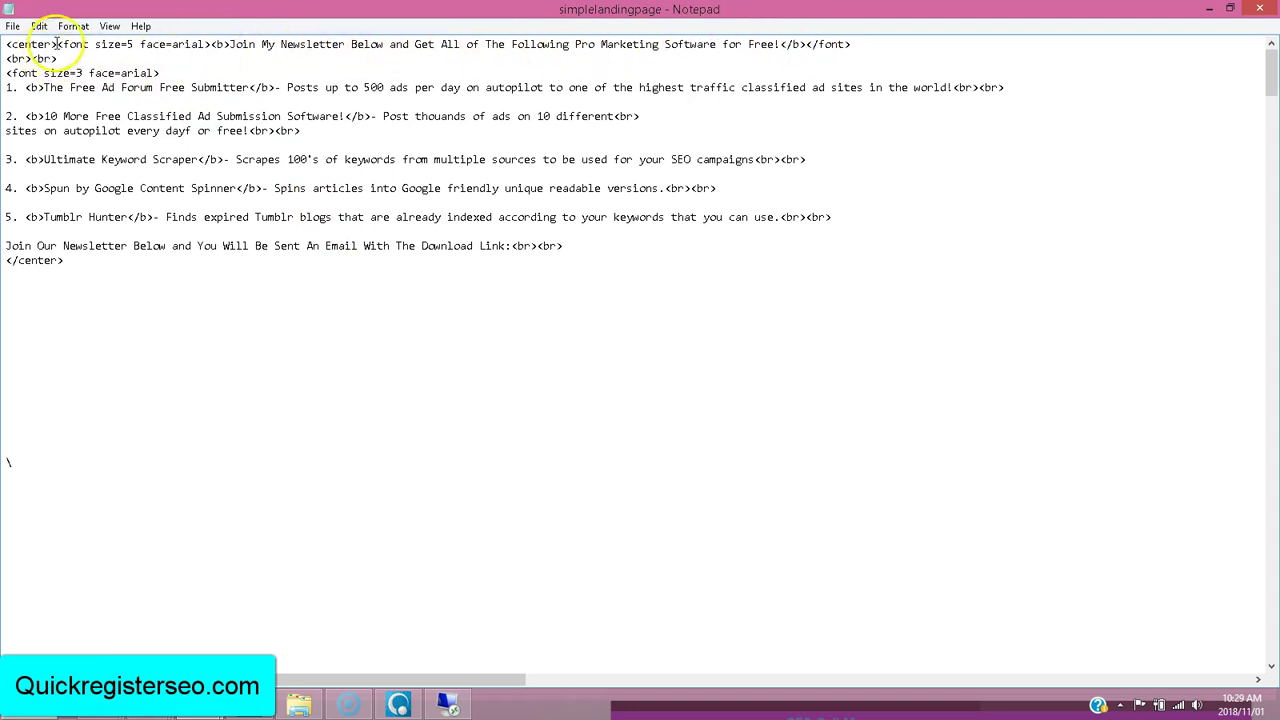
left_click_drag(57, 44, 12, 44)
left_click_drag(63, 260, 6, 260)
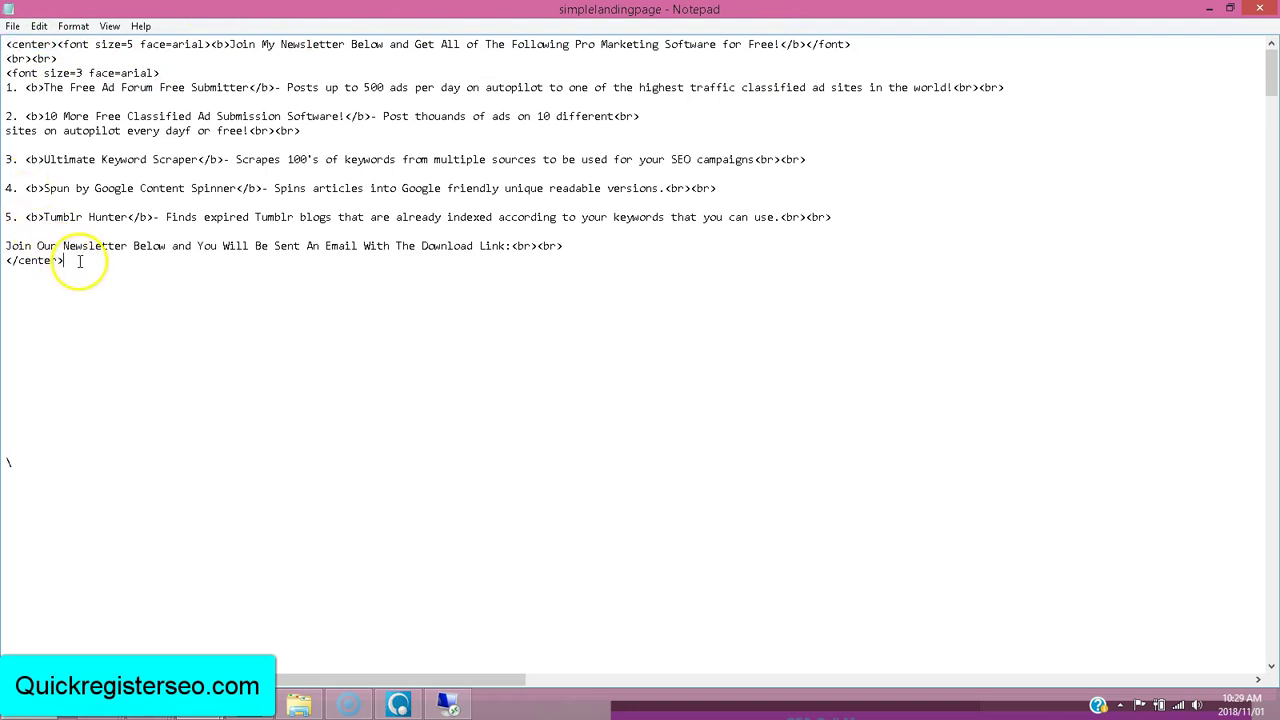
left_click(160, 44)
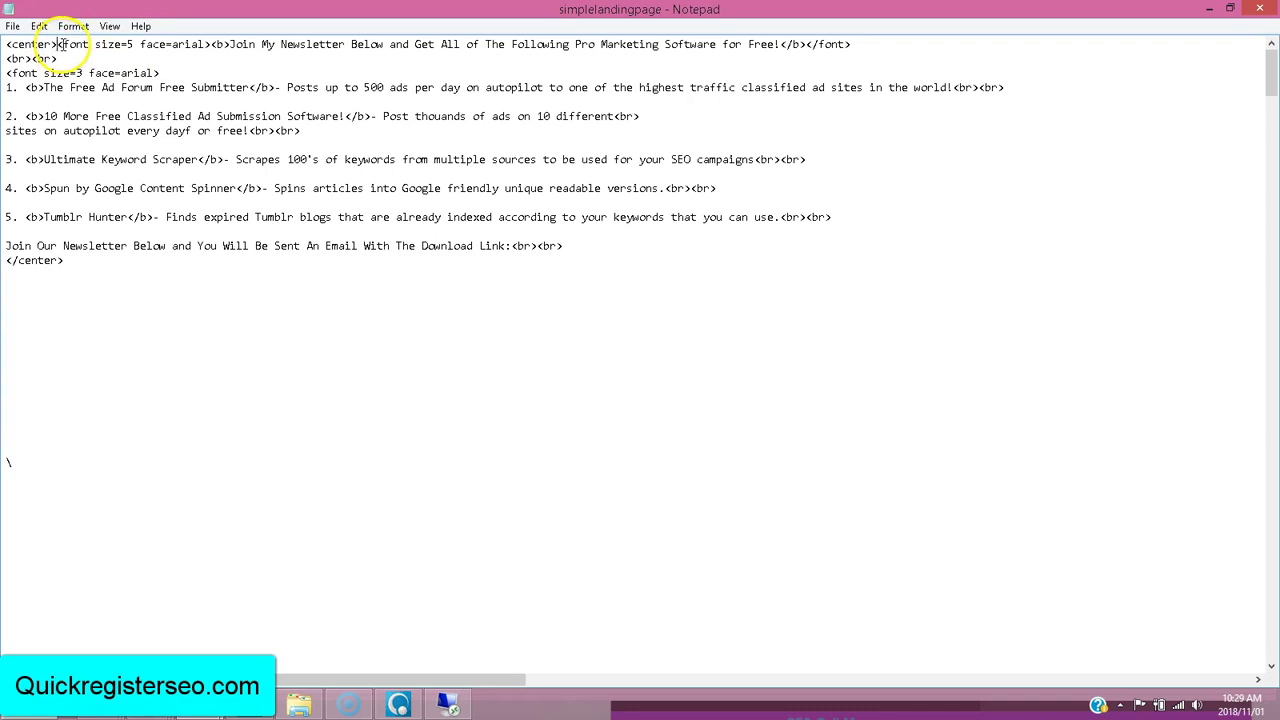
left_click_drag(58, 44, 133, 44)
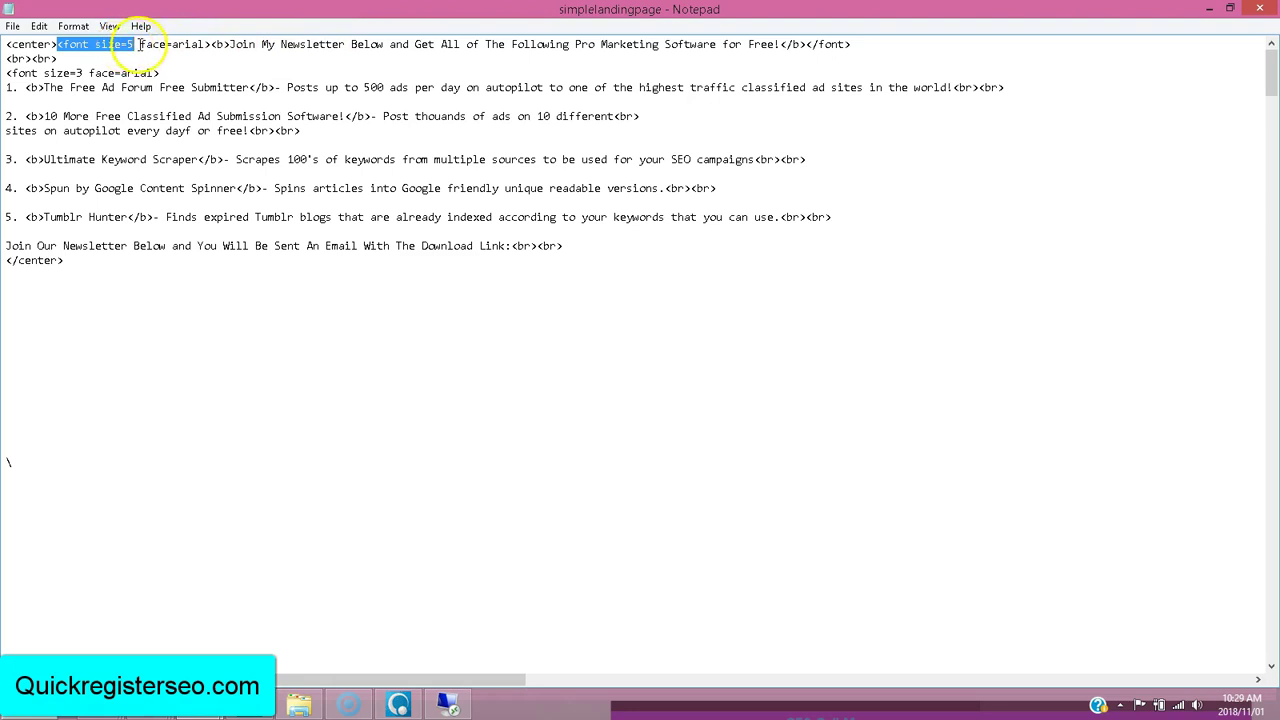
left_click_drag(139, 44, 201, 45)
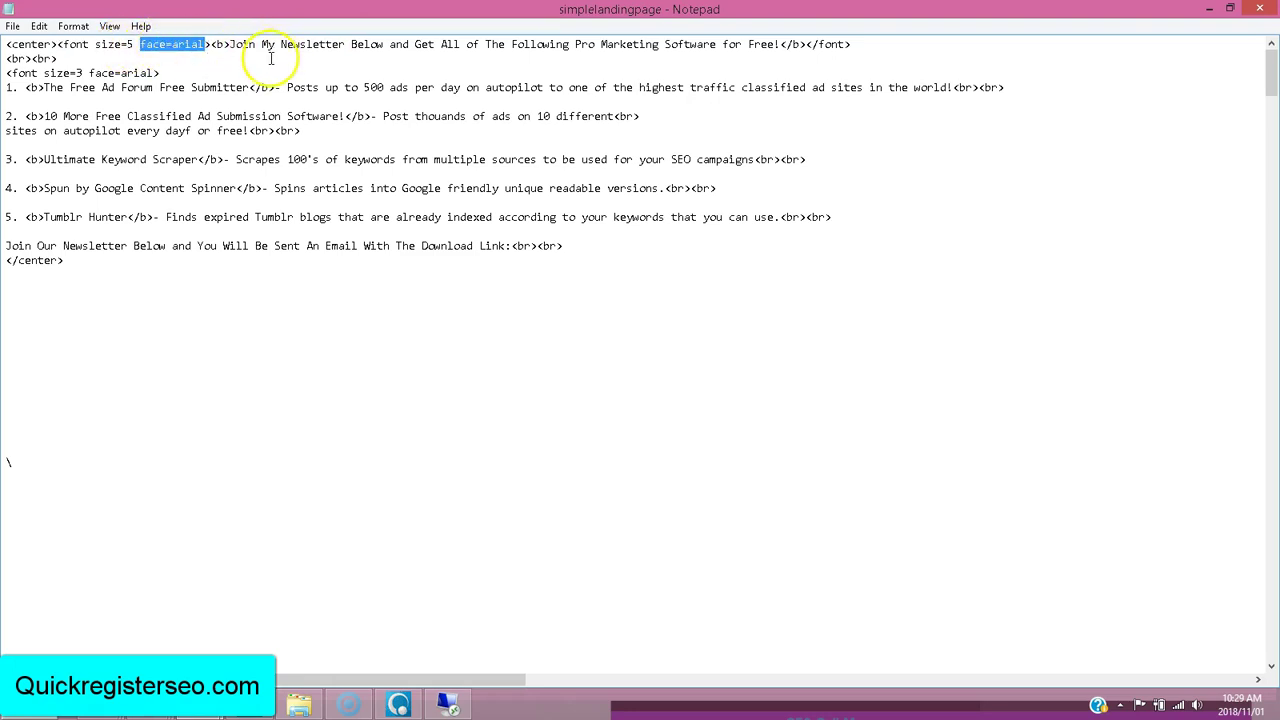
left_click(212, 45)
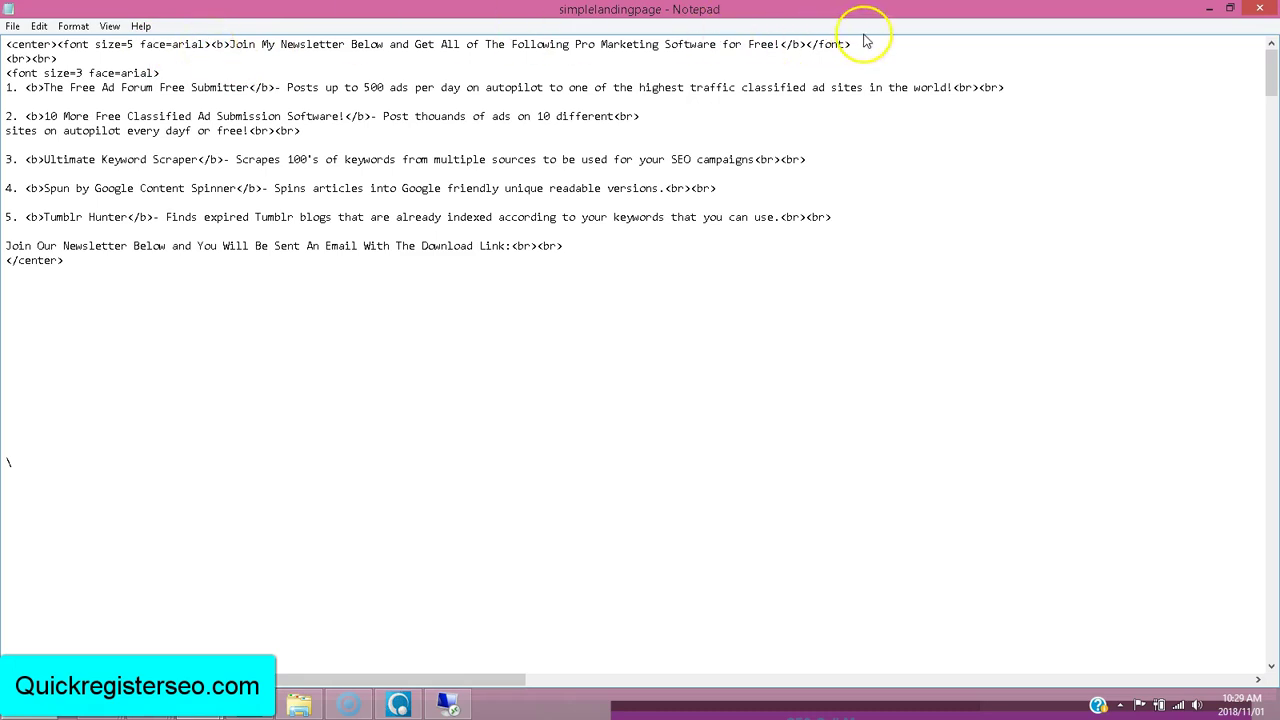
left_click_drag(852, 44, 808, 45)
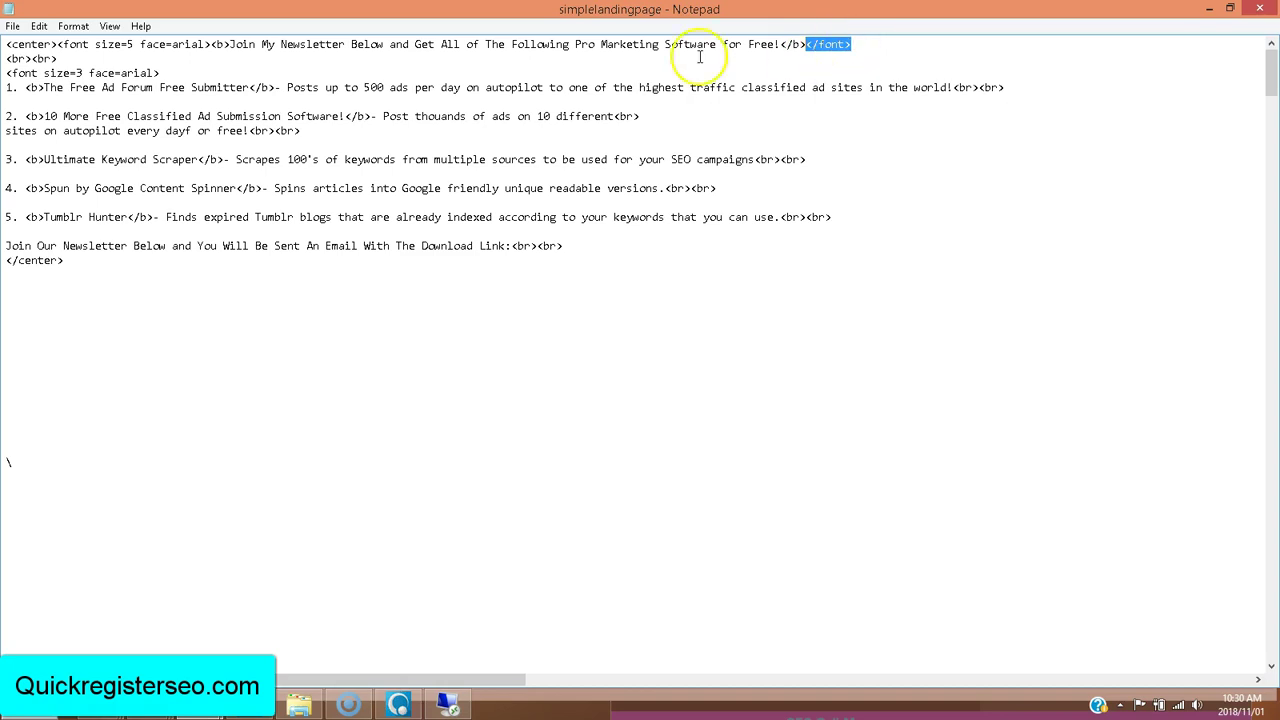
left_click(64, 44)
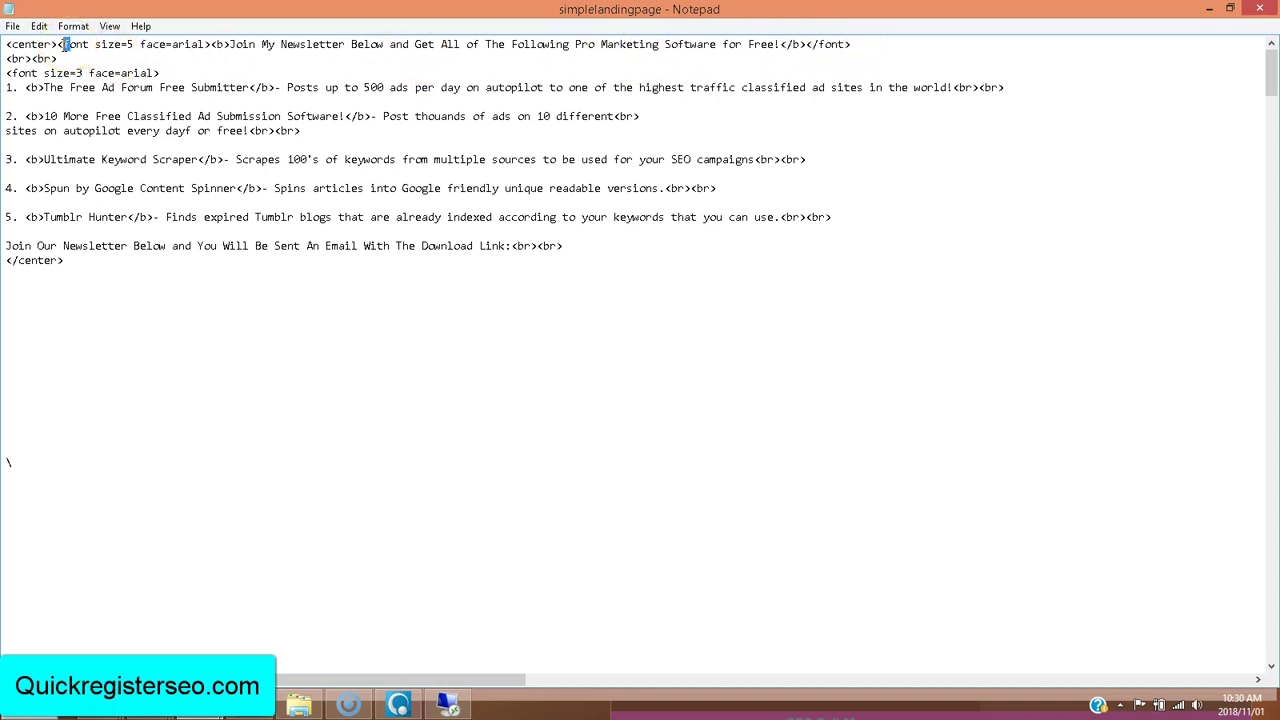
double_click(78, 45)
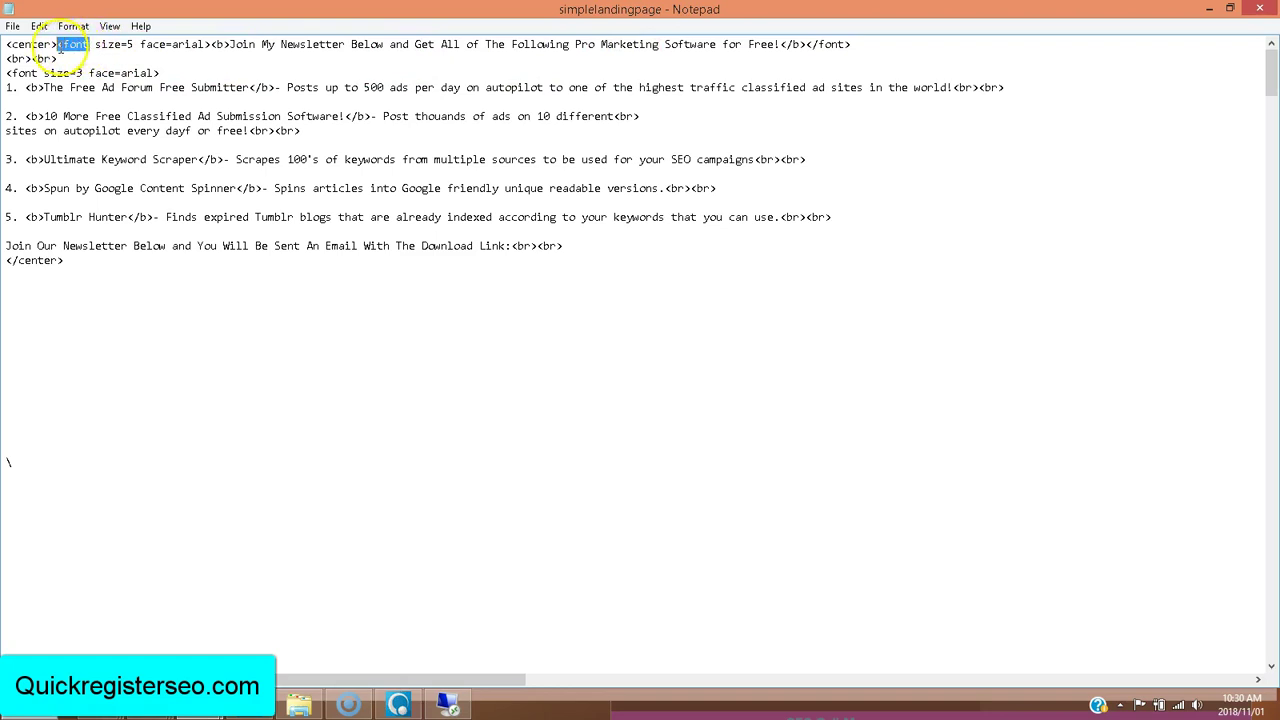
left_click_drag(851, 44, 807, 44)
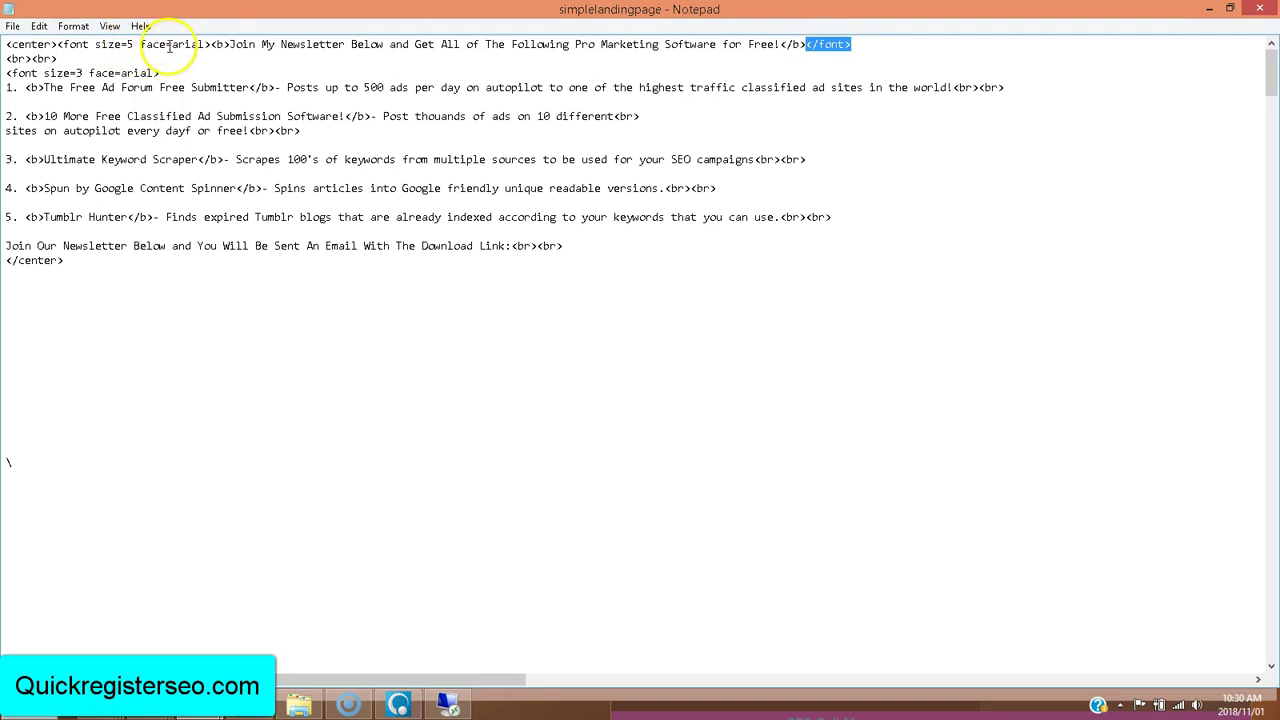
left_click(234, 44)
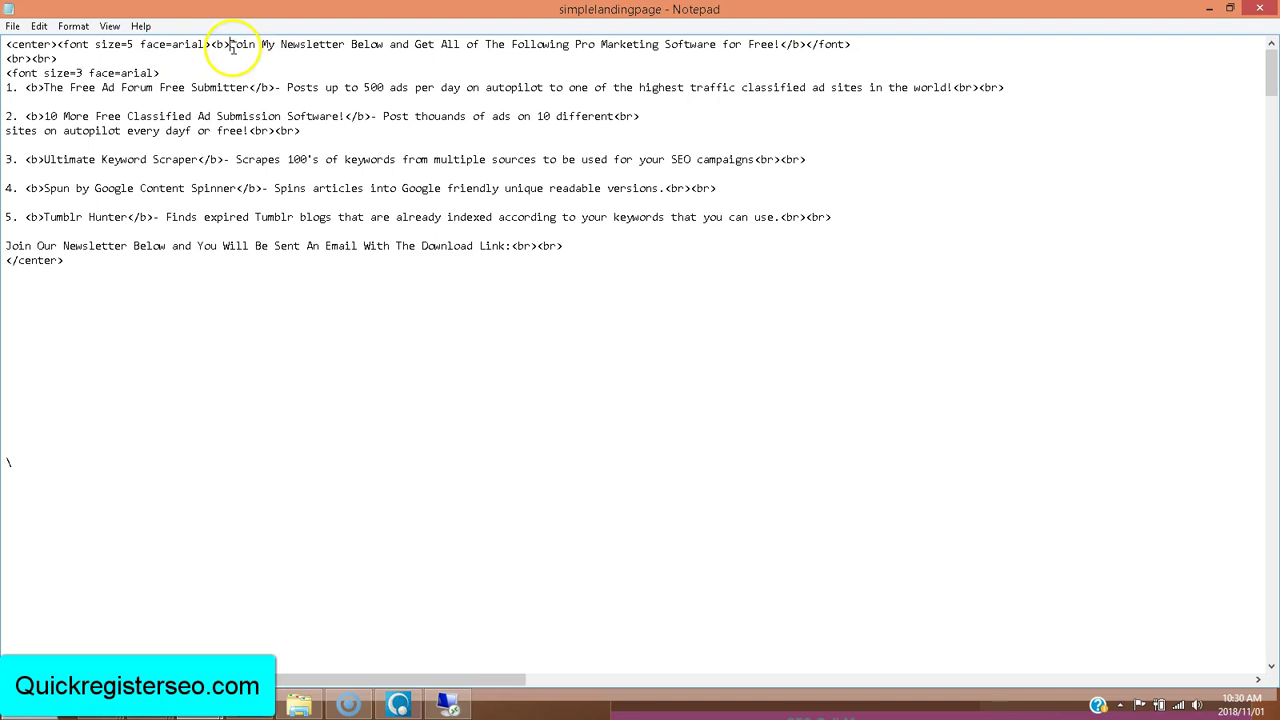
left_click_drag(231, 46, 216, 48)
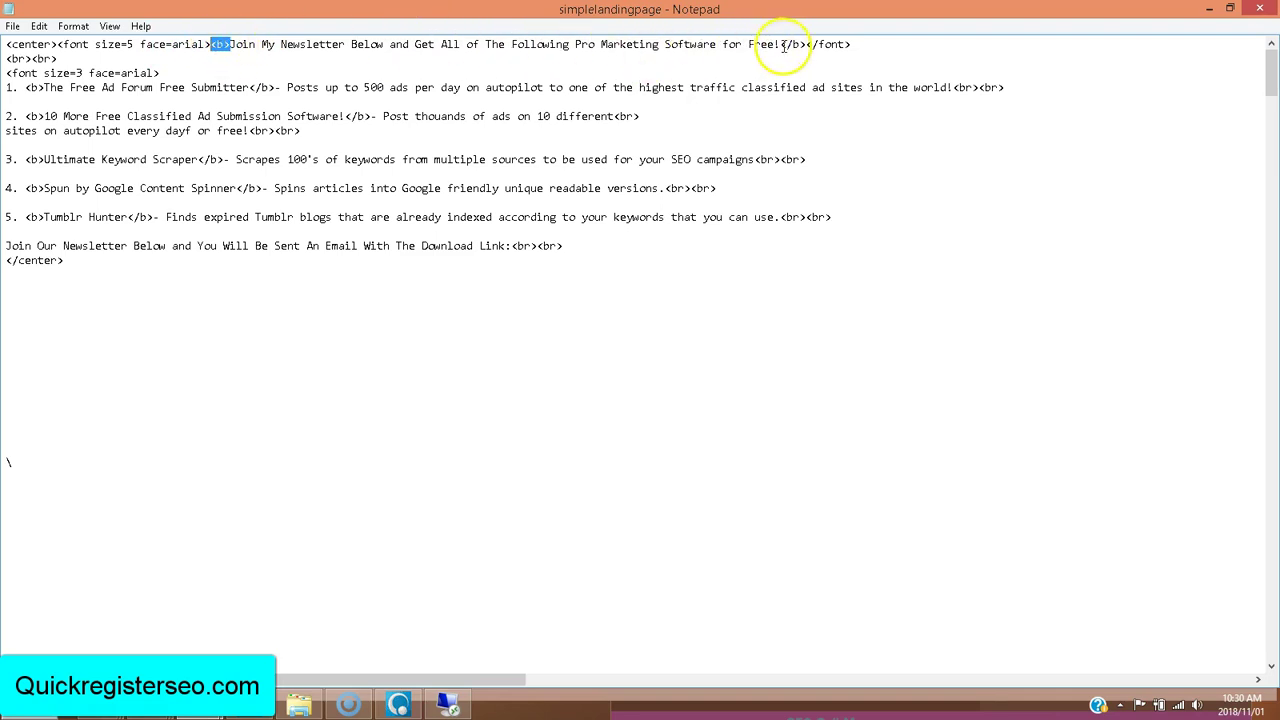
left_click_drag(806, 47, 780, 47)
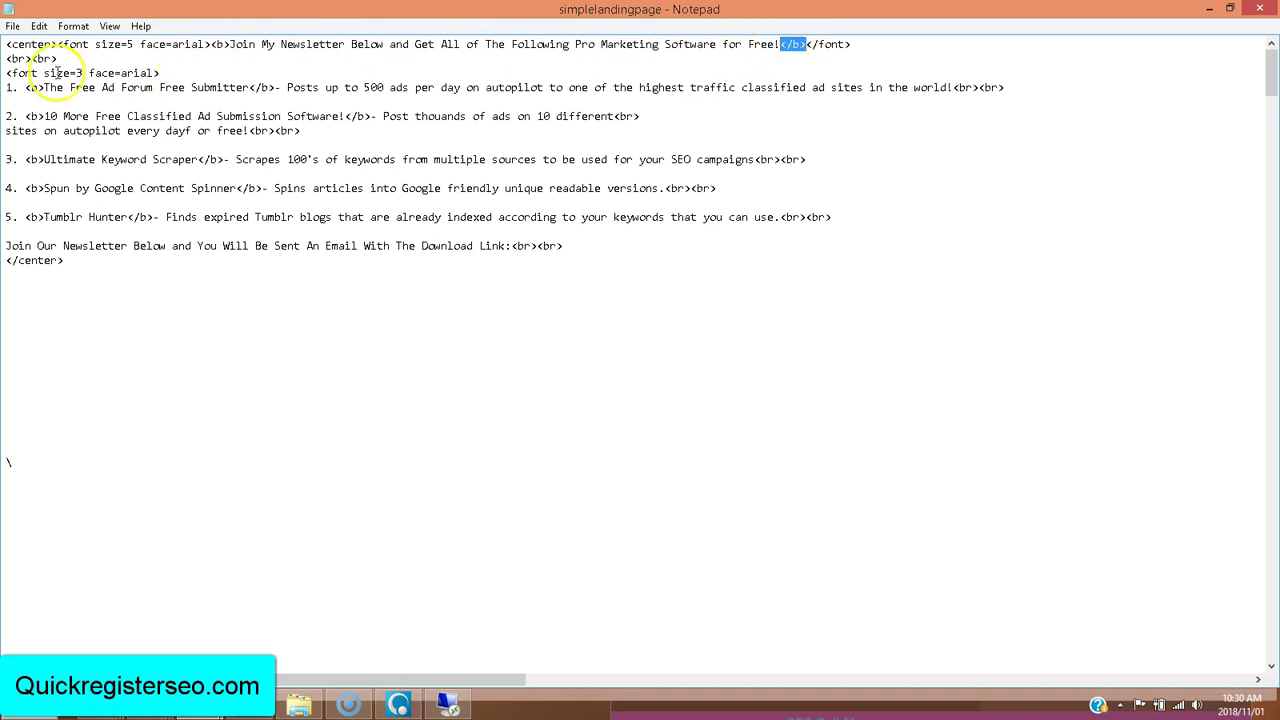
left_click_drag(32, 59, 6, 59)
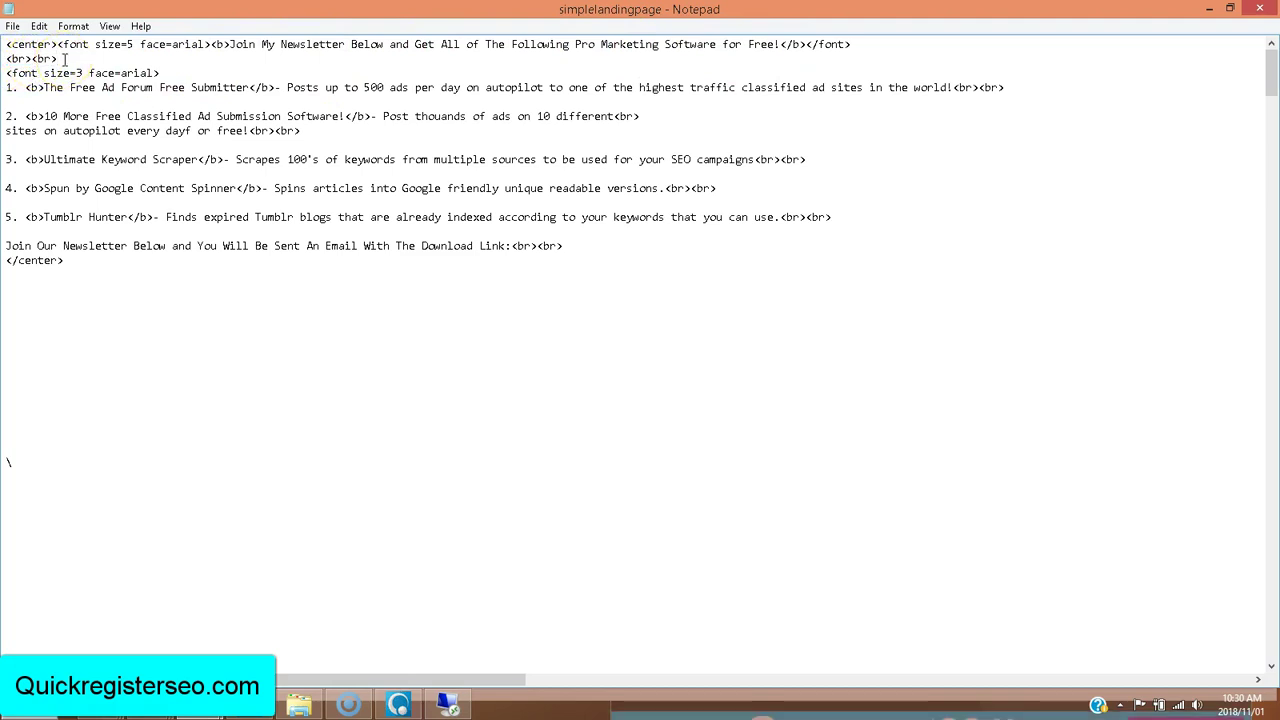
mouse_move(200, 705)
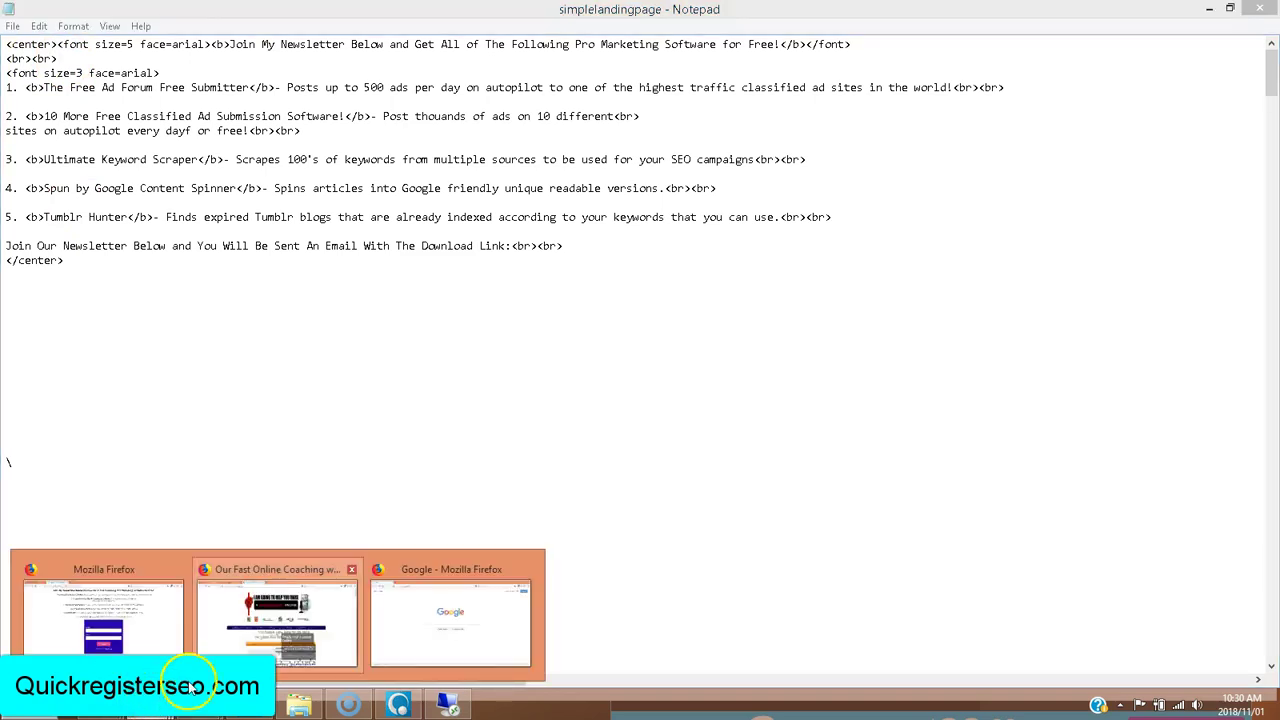
Step: View the rendered landing page, then bring up and close the untitled Notepad notes
left_click(155, 632)
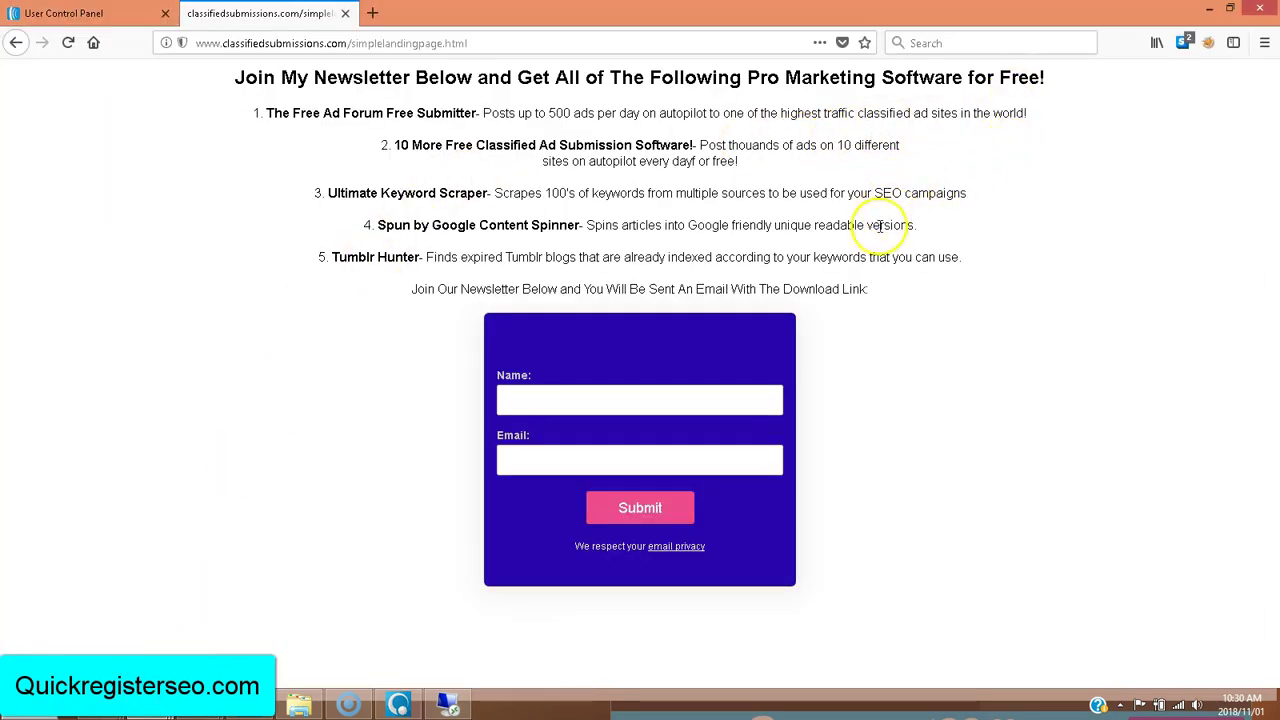
left_click(203, 708)
mouse_move(448, 705)
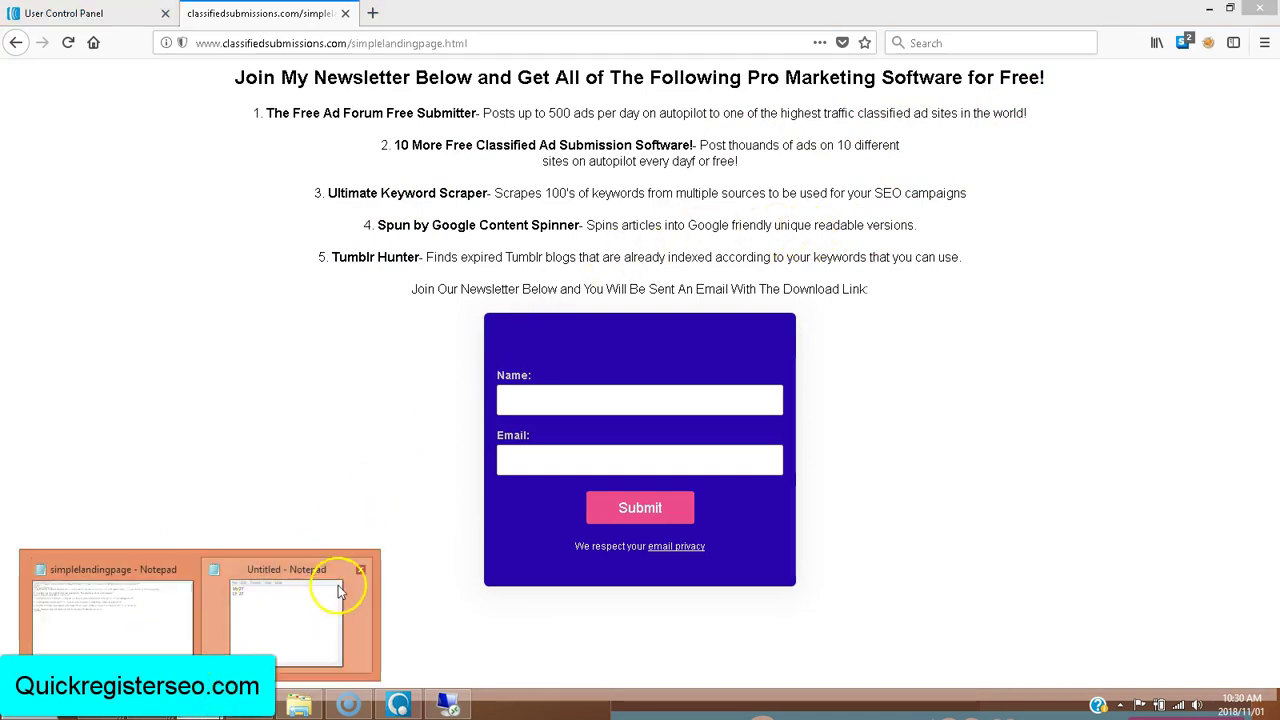
left_click(360, 568)
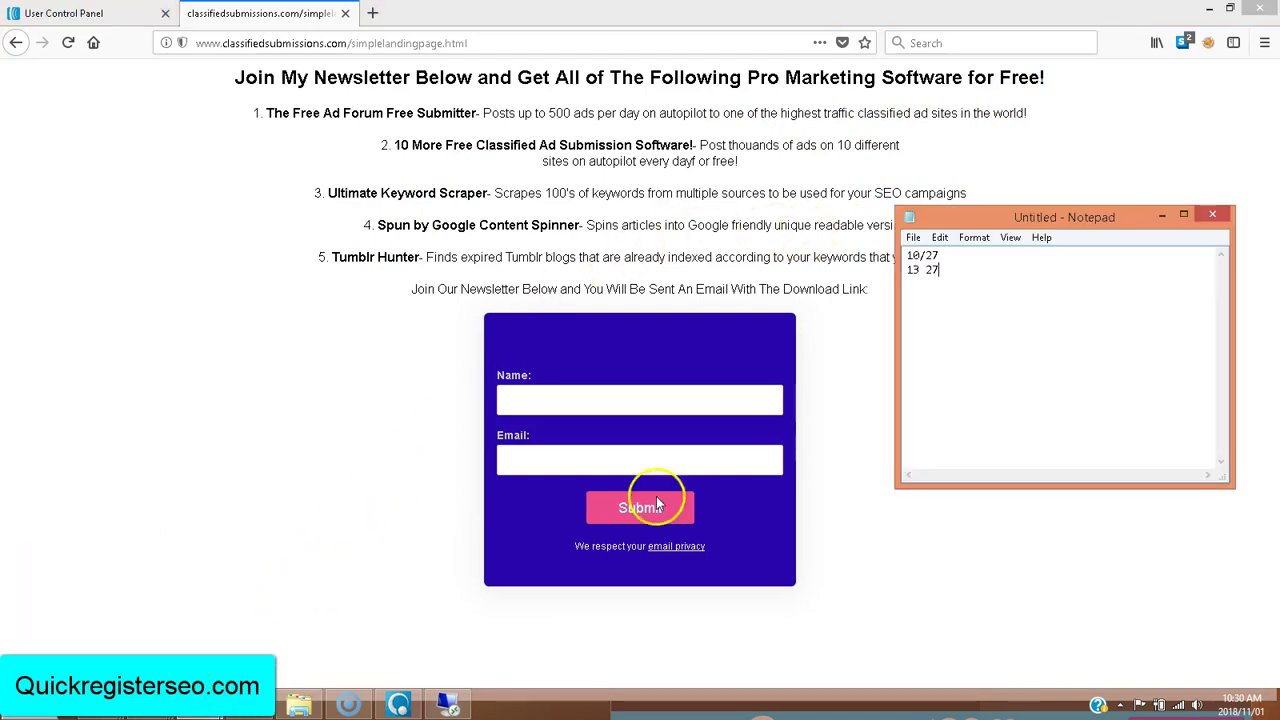
left_click(1214, 218)
Step: Discard the untitled notes and highlight the first list item's <b> and </b> tags
left_click(668, 351)
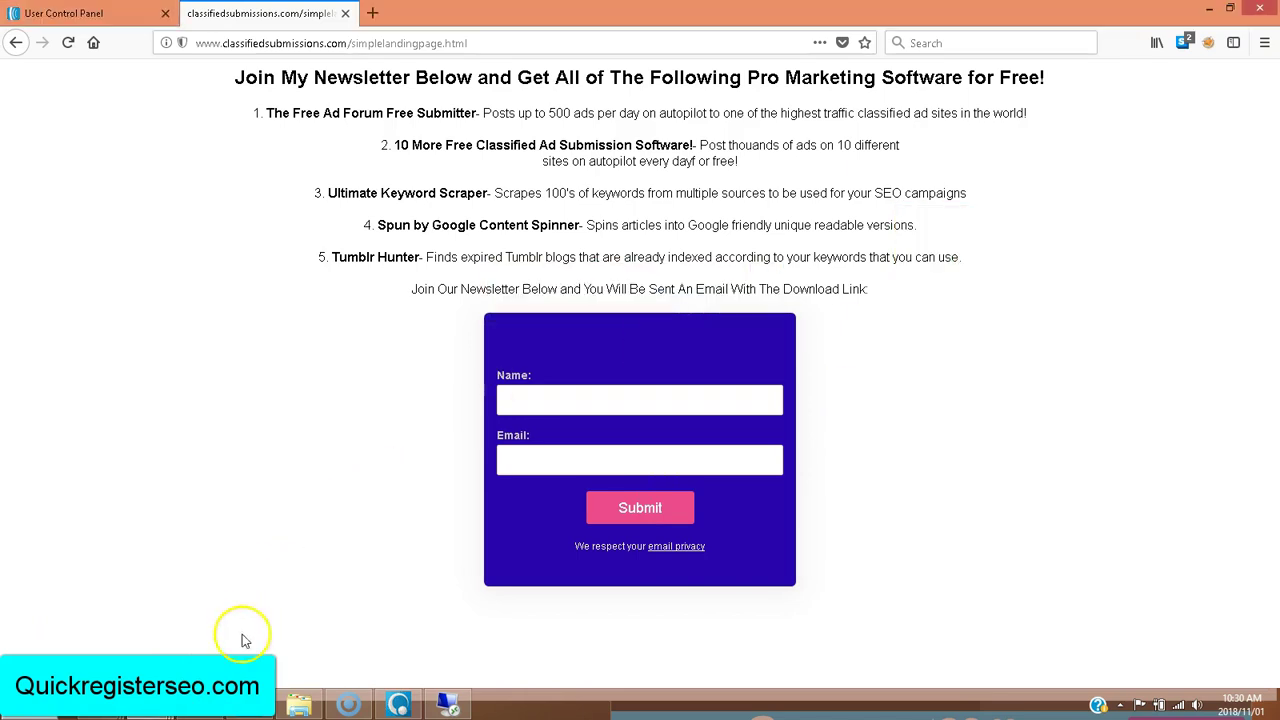
left_click(200, 706)
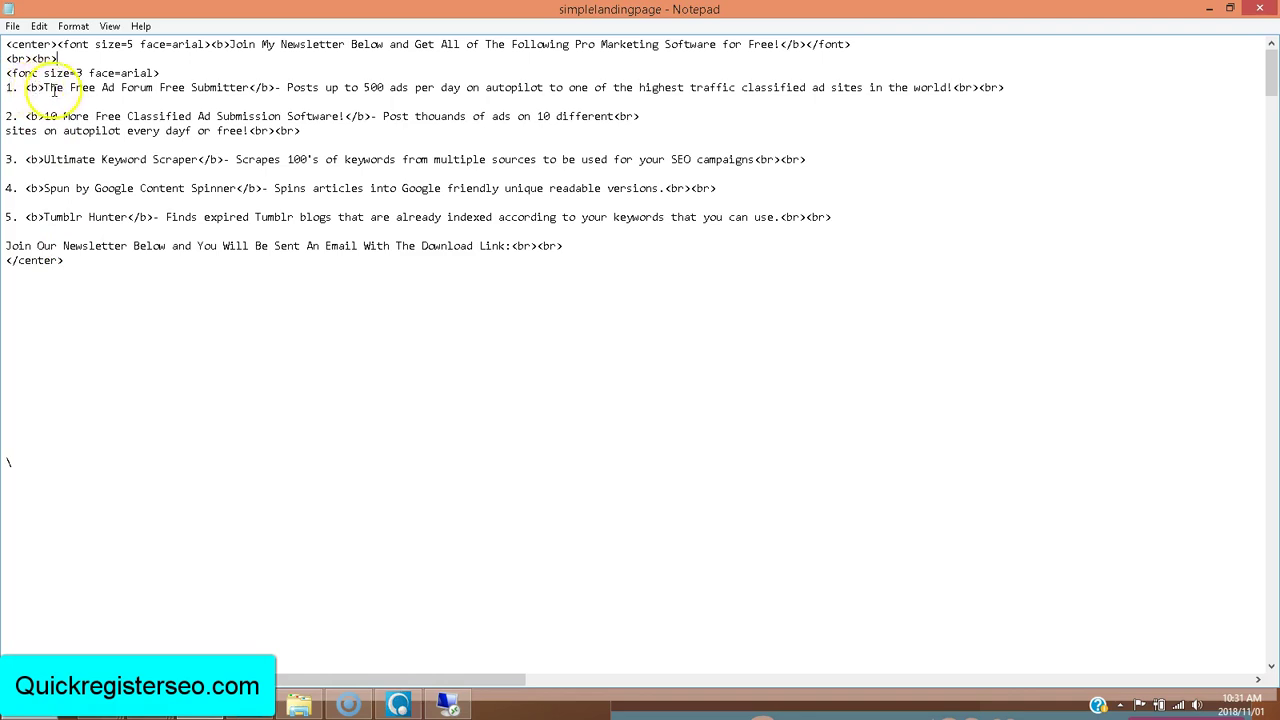
left_click_drag(44, 87, 26, 87)
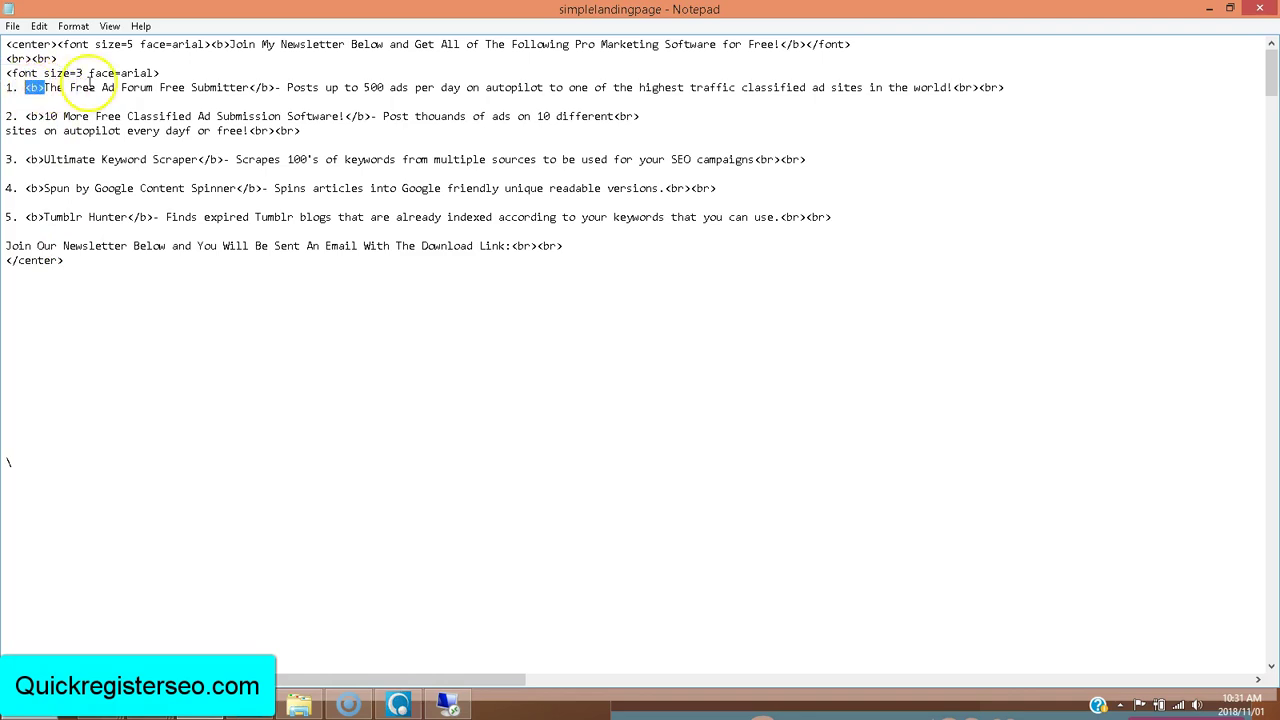
left_click_drag(276, 87, 250, 87)
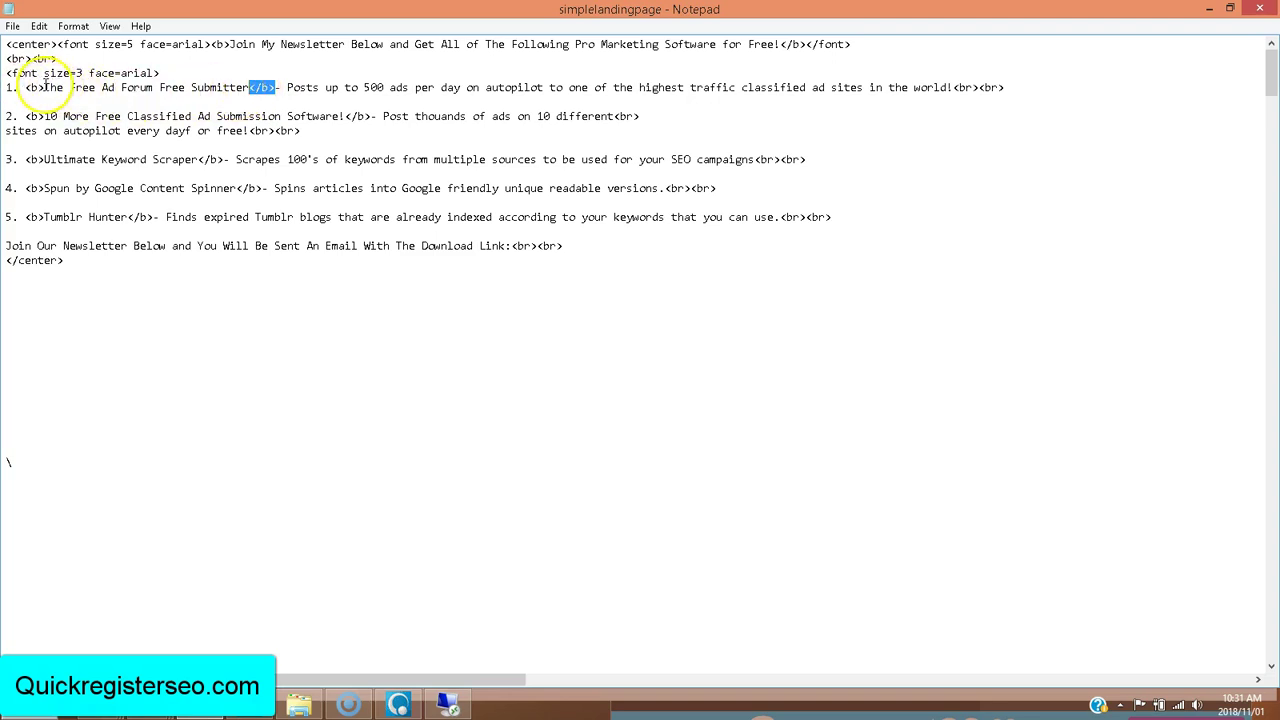
Step: Highlight the bold name 'The Free Ad Forum Free Submitter' and the <br> tags ending that item
left_click_drag(44, 87, 250, 87)
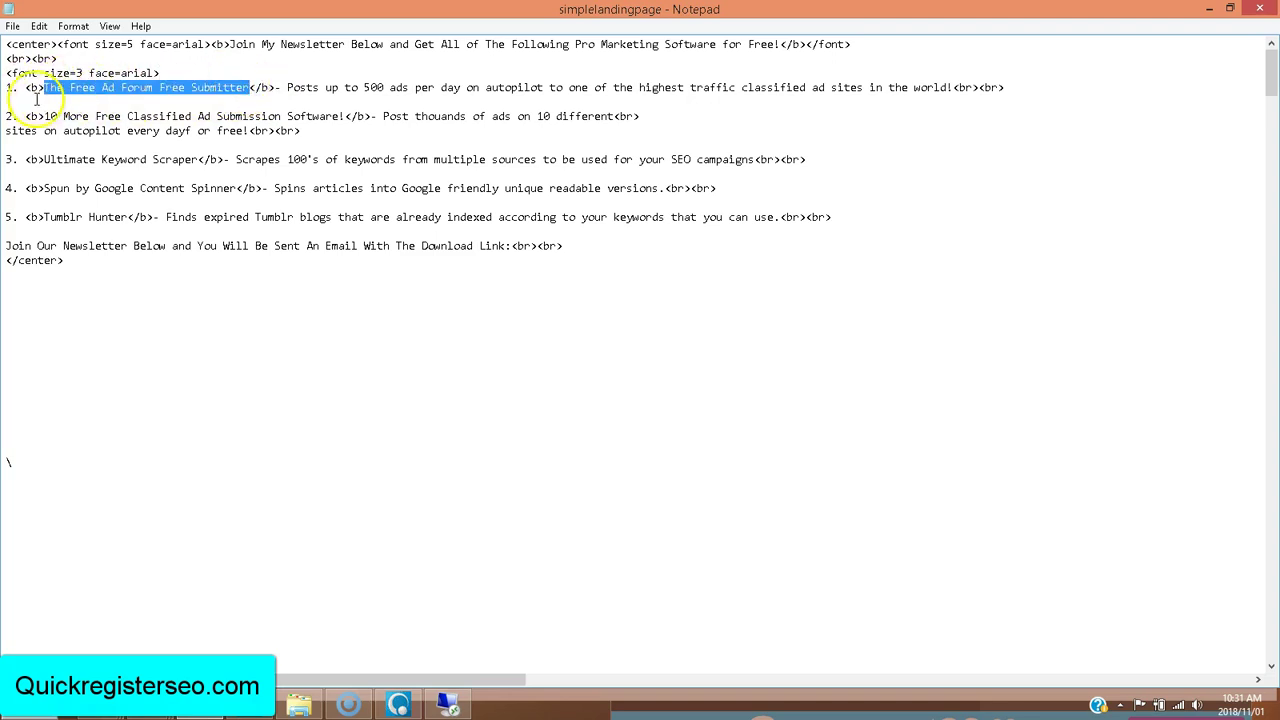
left_click_drag(44, 87, 245, 87)
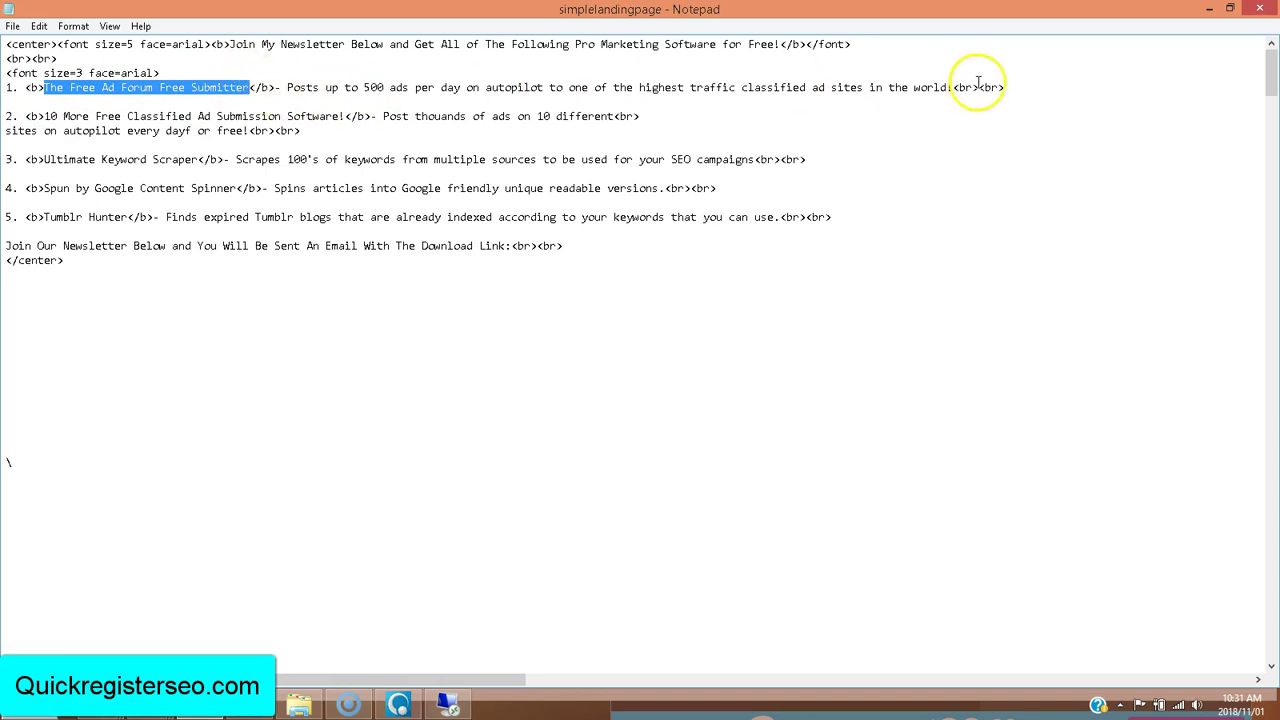
left_click(1017, 87)
left_click_drag(1017, 87, 953, 87)
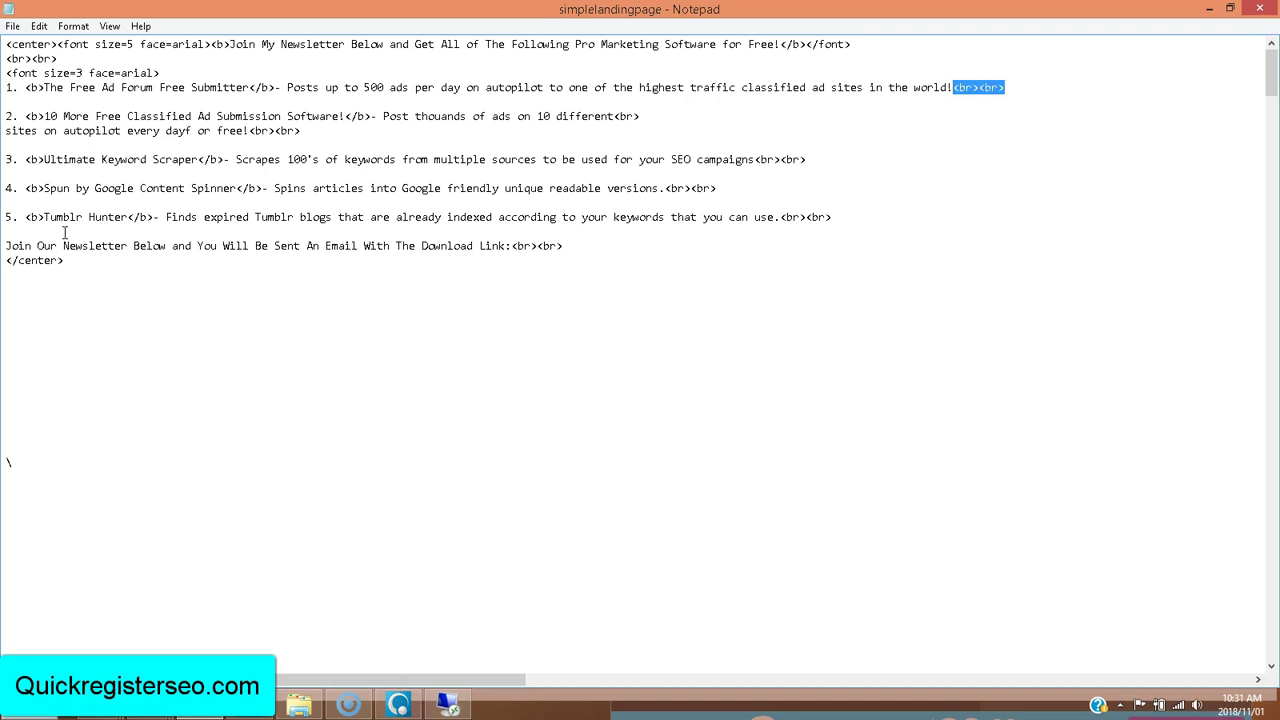
left_click(152, 706)
mouse_move(147, 700)
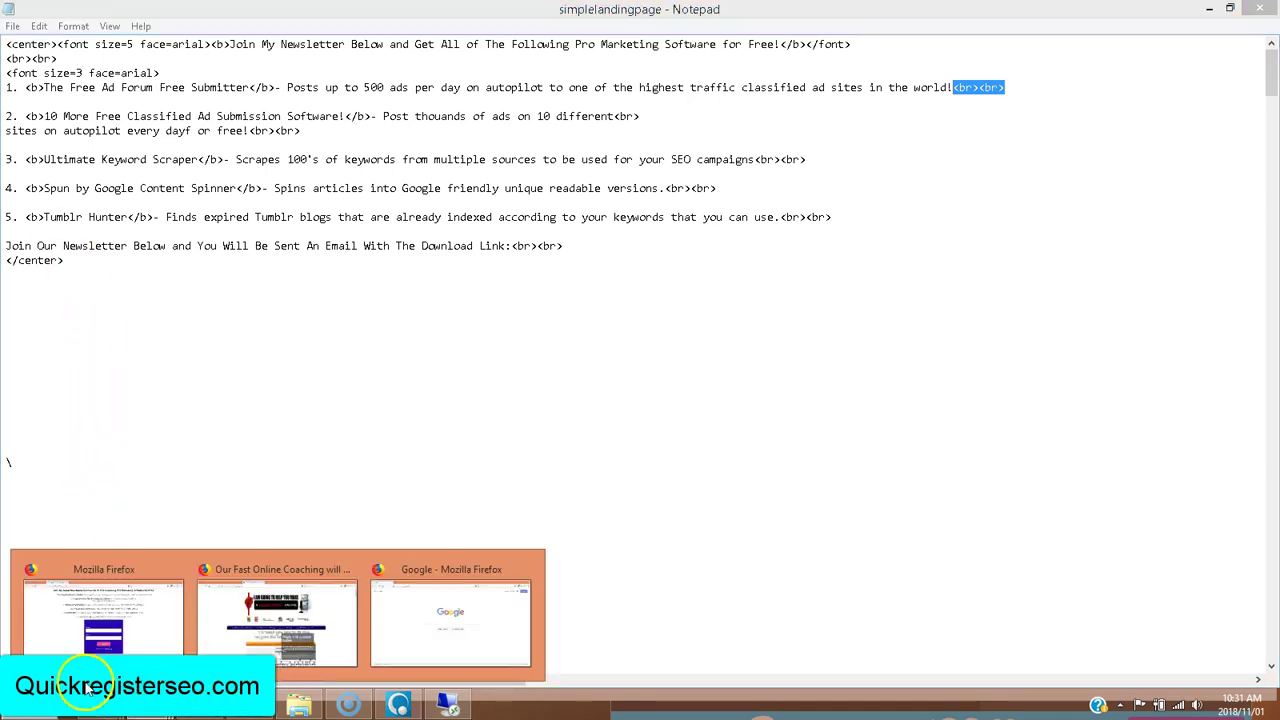
Step: In the AWeber control panel, start creating a new regular sign-up form
left_click(132, 647)
left_click(94, 16)
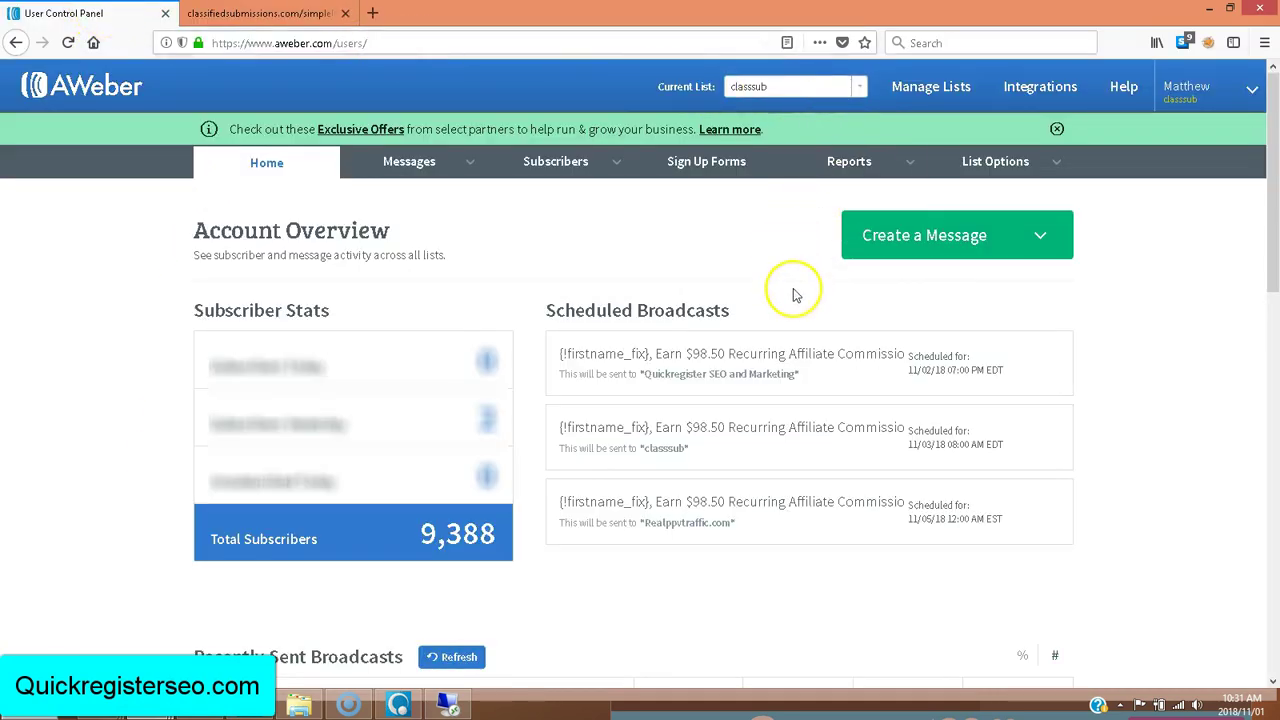
left_click(725, 168)
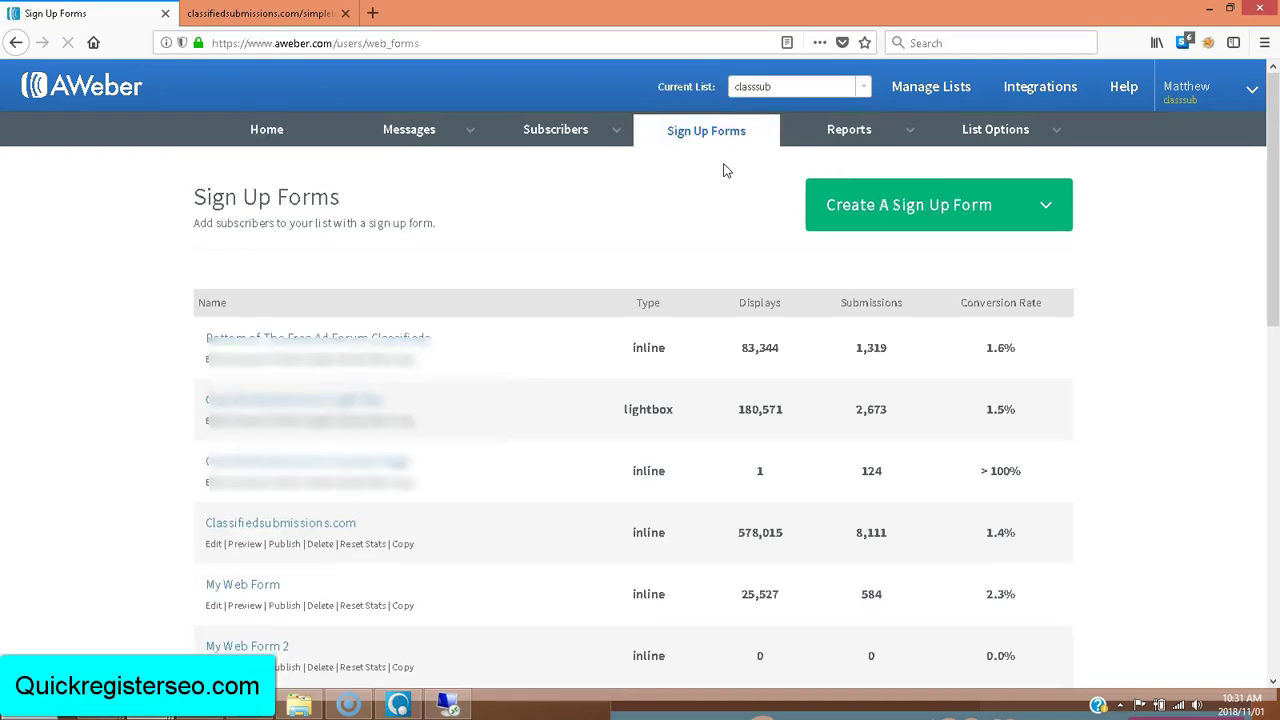
left_click(950, 246)
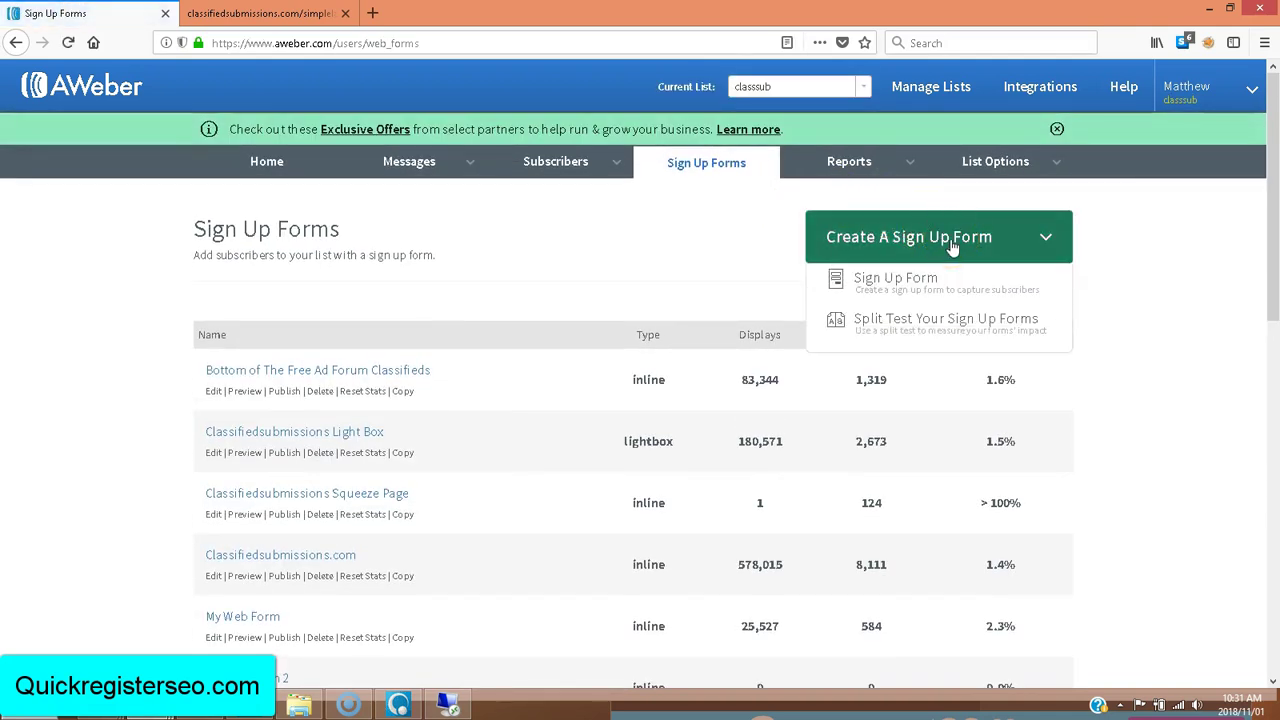
left_click(896, 283)
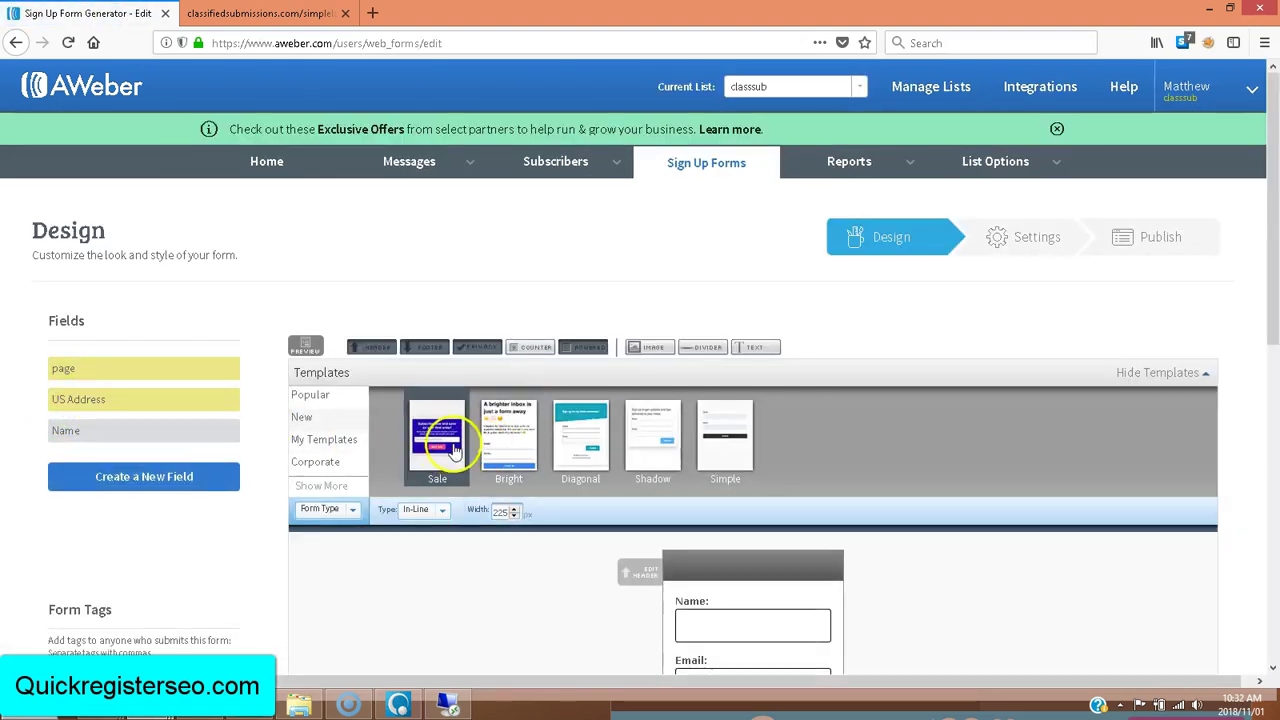
Step: Load the Sale (Purple) template, remove the Powered by AWeber line, and continue to Step 2
left_click(453, 448)
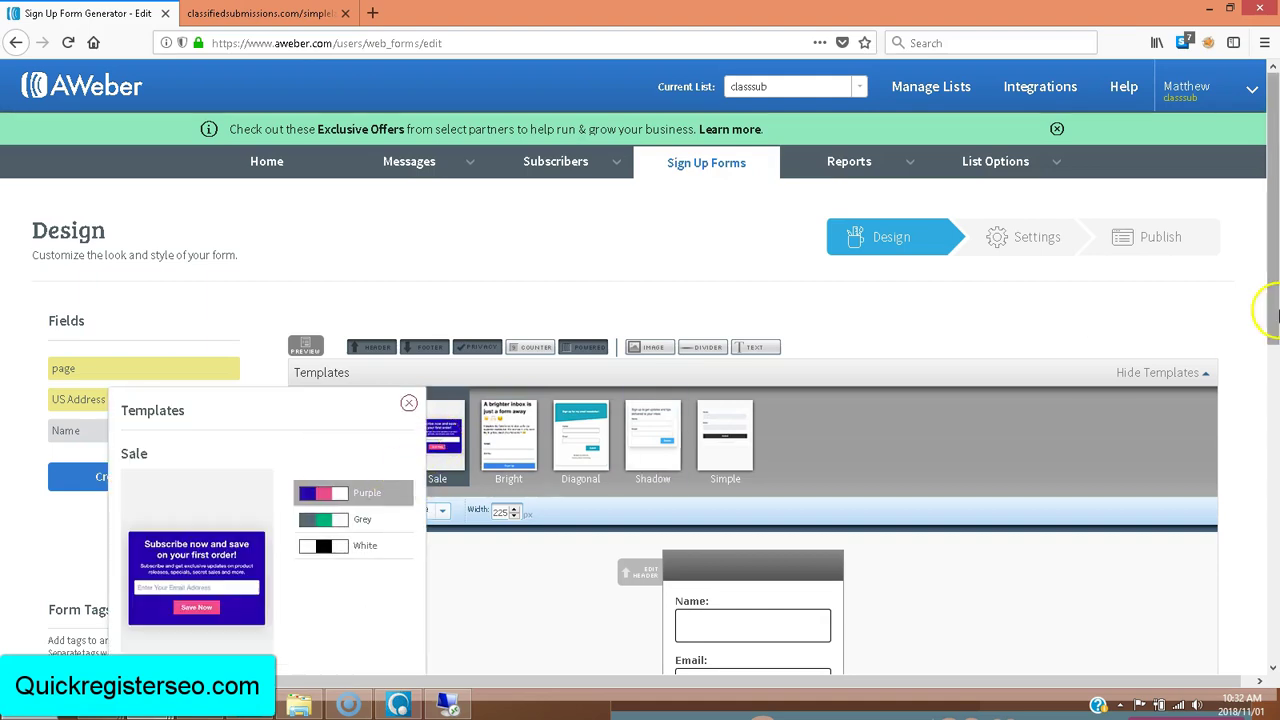
left_click_drag(1272, 315, 1268, 386)
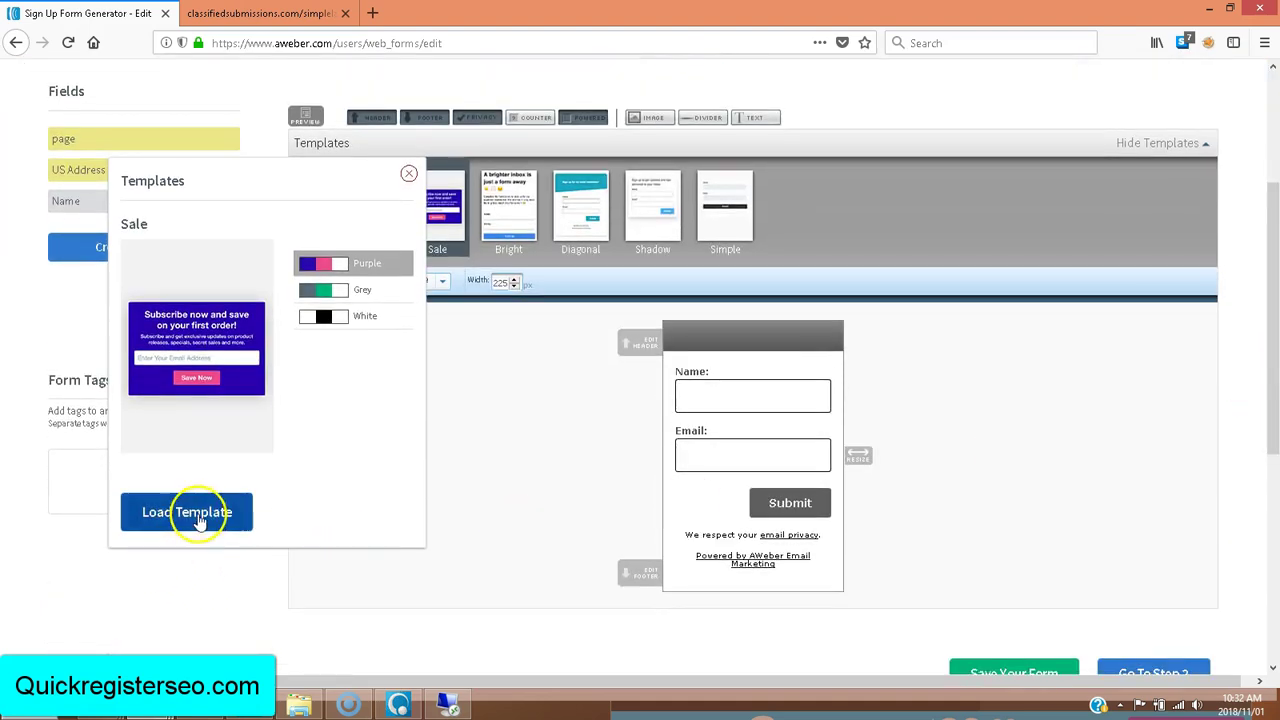
left_click(188, 512)
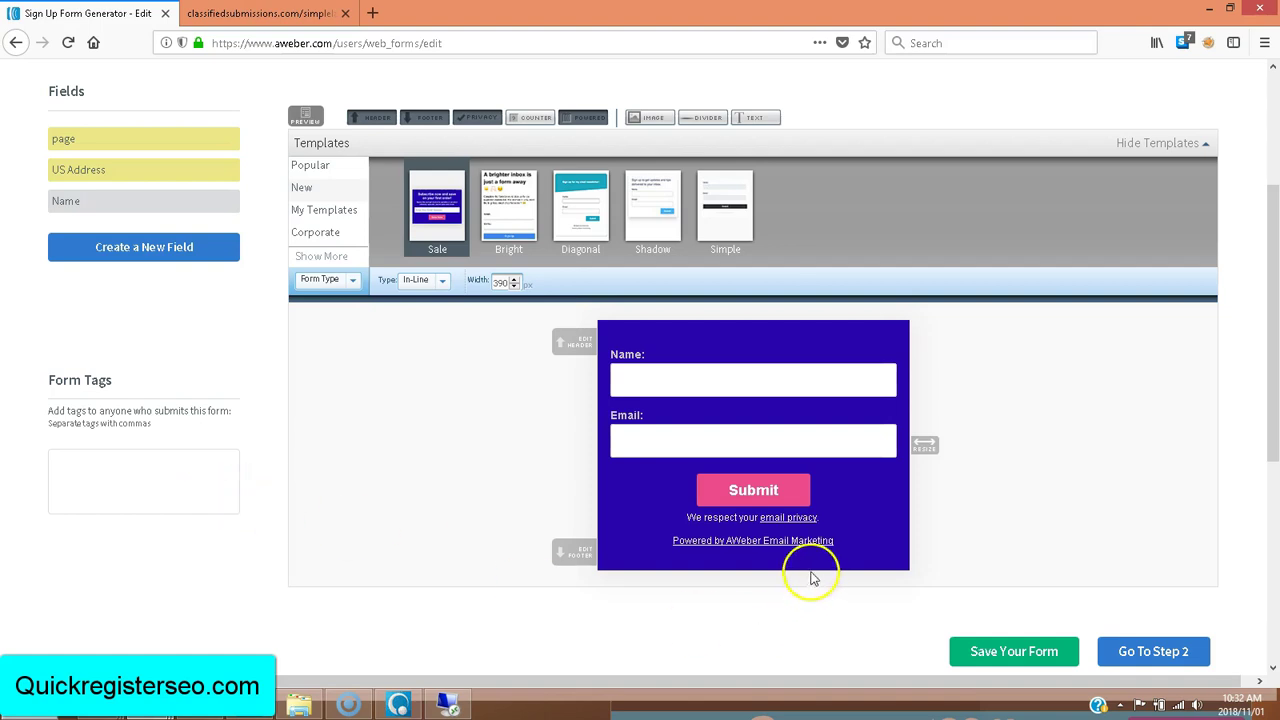
left_click(902, 540)
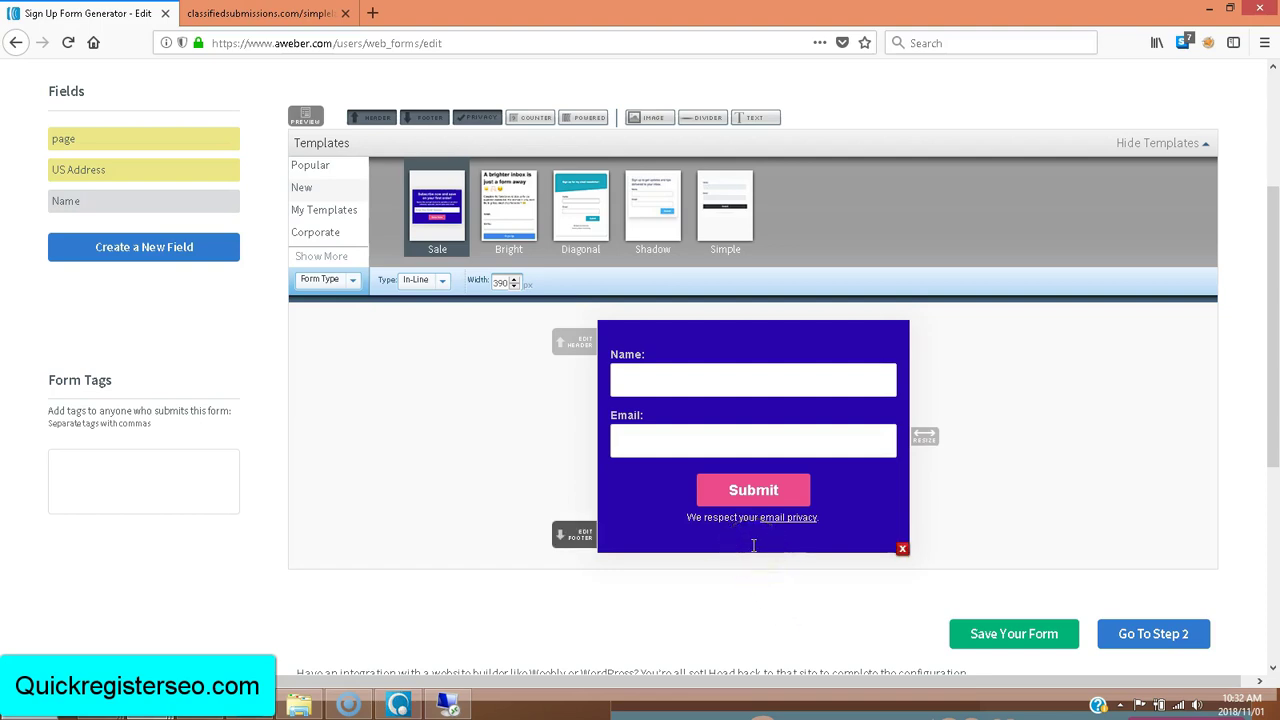
left_click(703, 381)
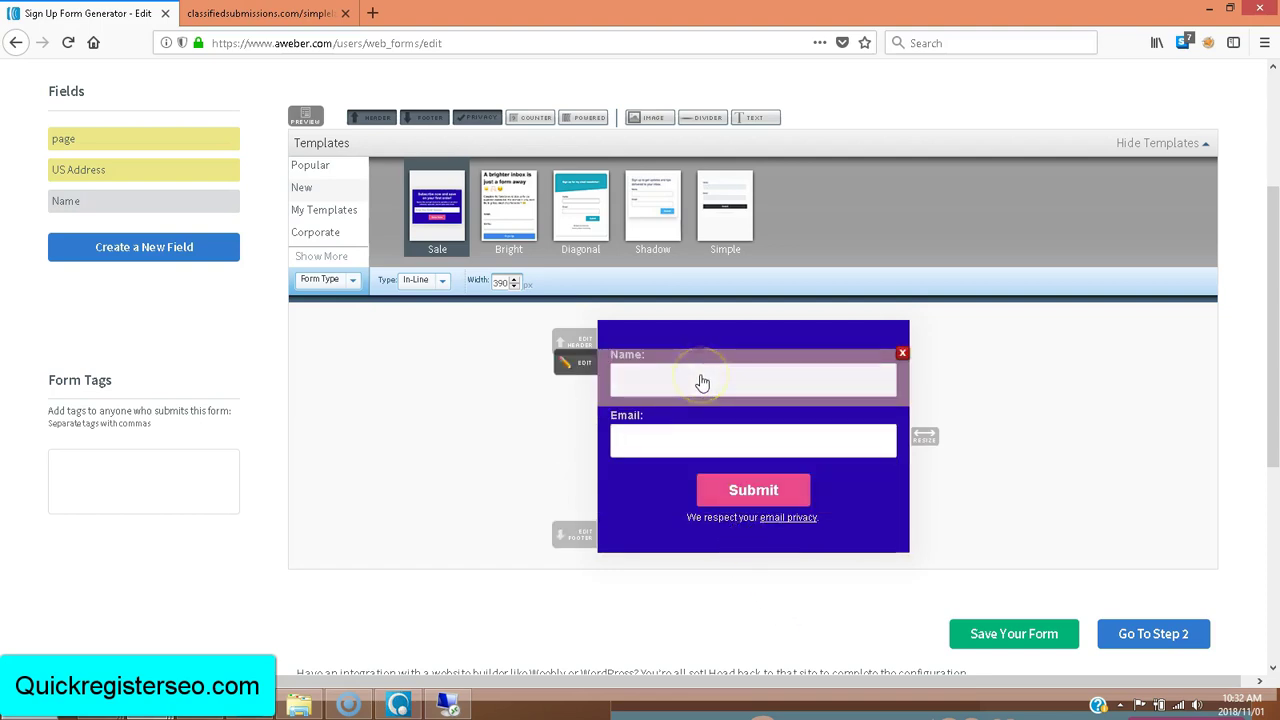
left_click(760, 495)
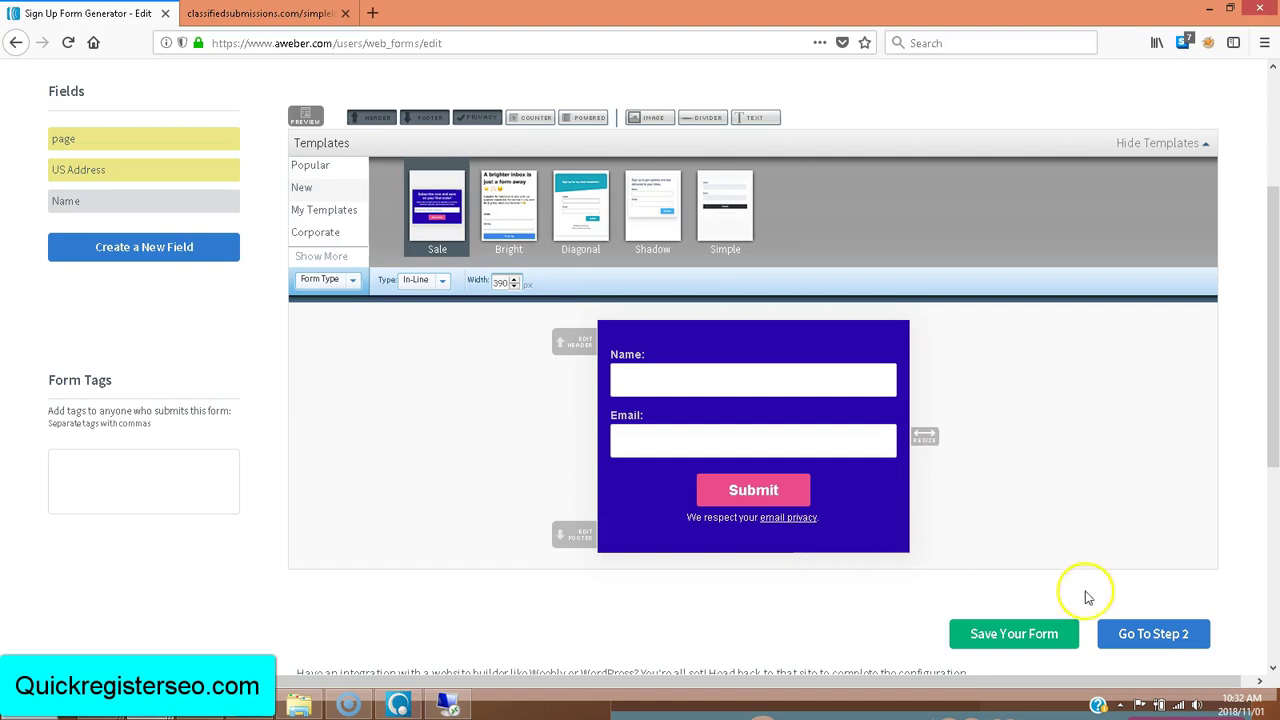
left_click(1170, 634)
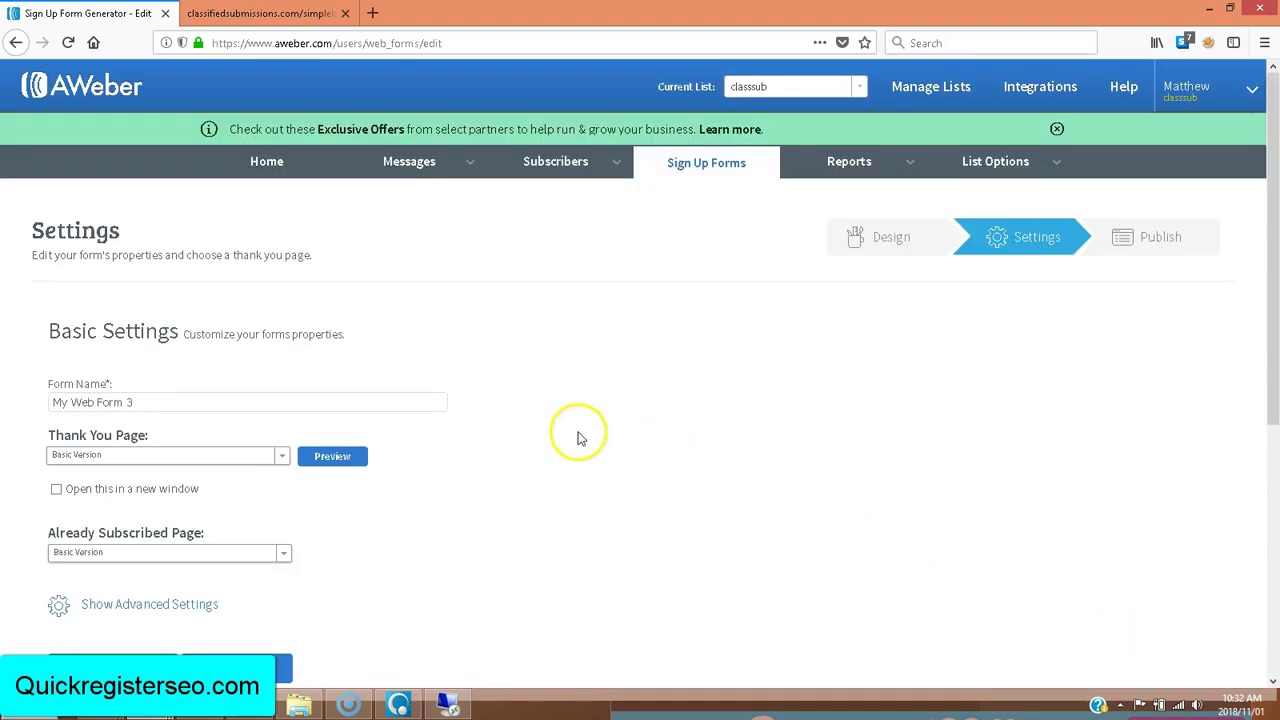
Step: Set the thank-you page to a Custom Page URL on classifiedsubmissions.com and save the form
left_click_drag(1268, 309, 1268, 435)
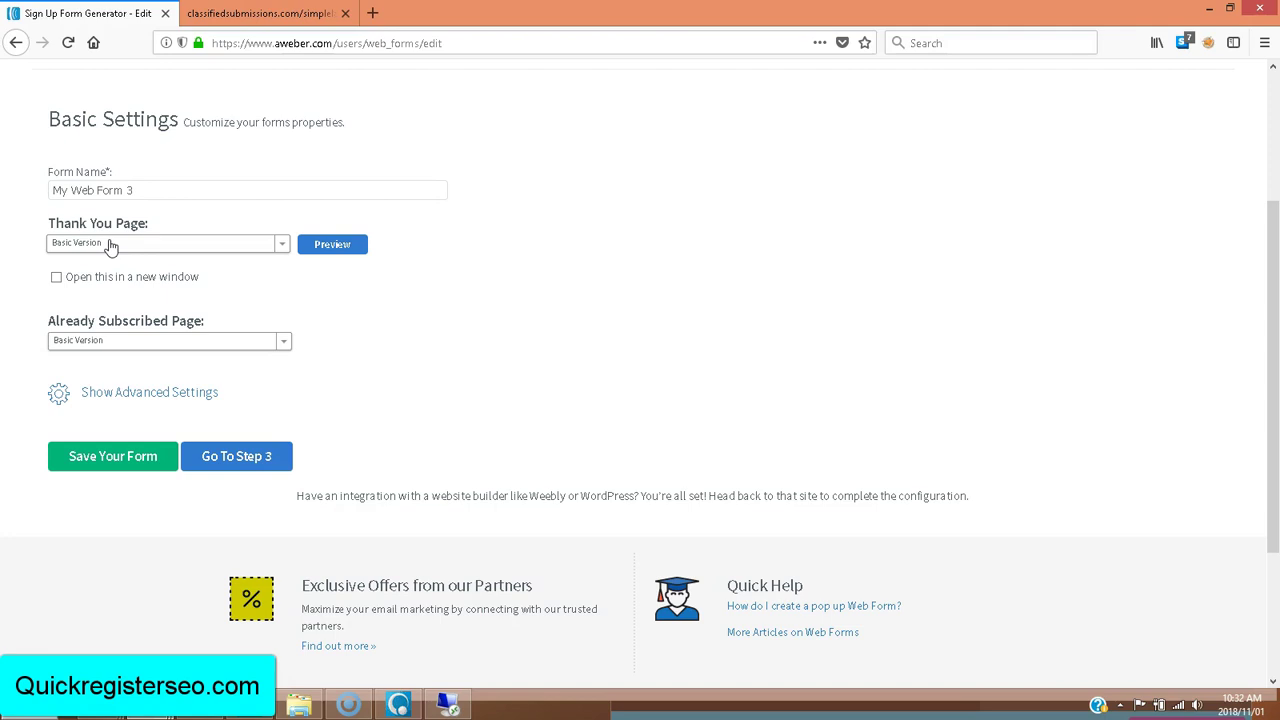
left_click(111, 246)
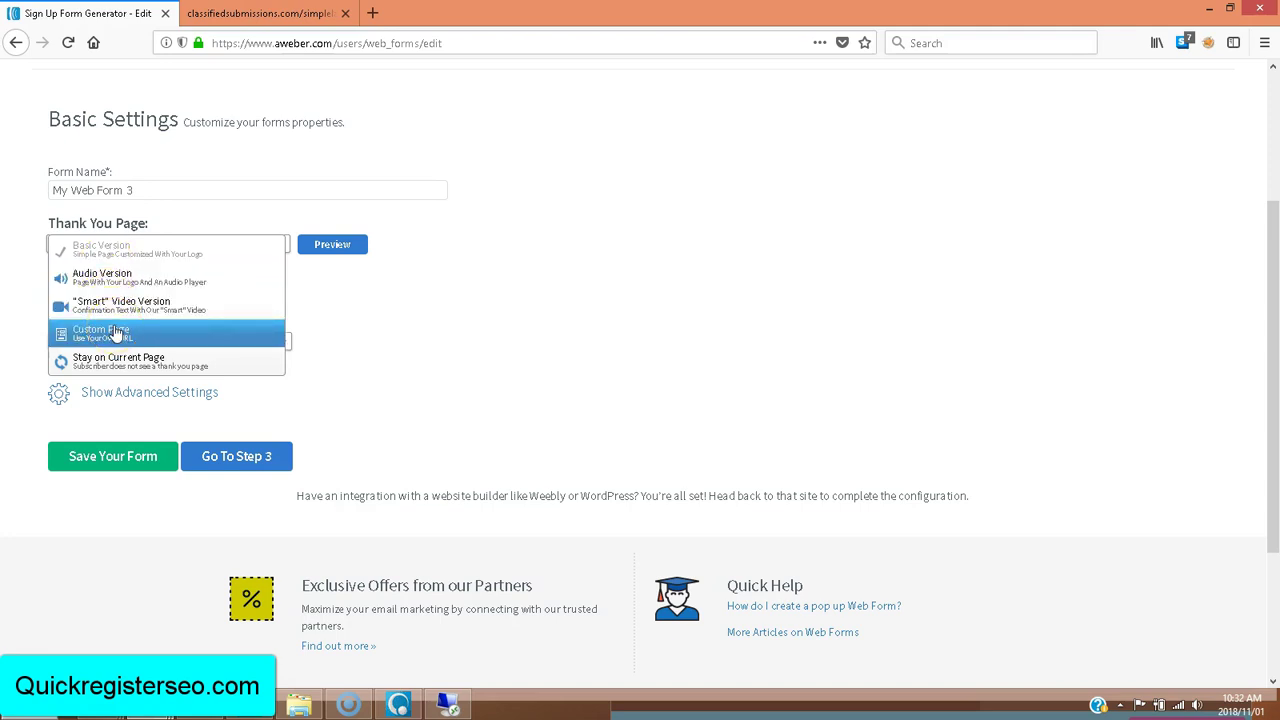
left_click(117, 333)
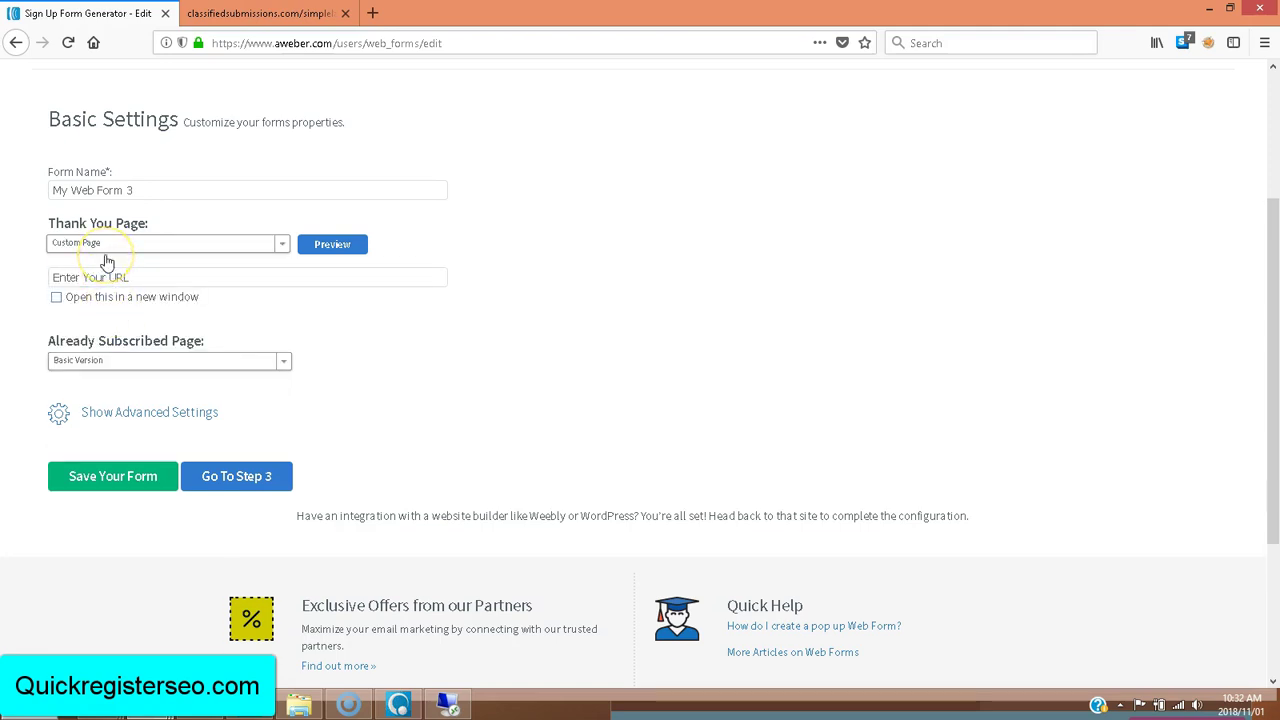
left_click(101, 277)
type("http://www.classifiedsubmissions.com/g.o/myaffid")
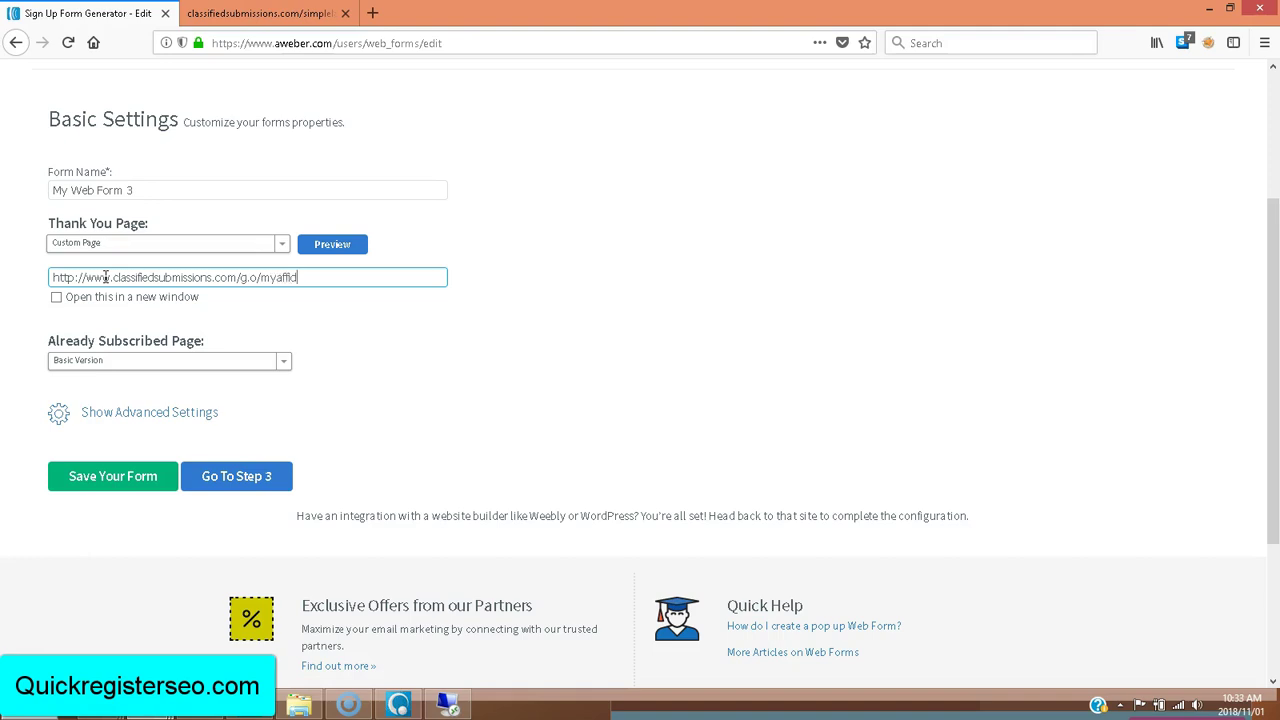
left_click(212, 270)
left_click(118, 480)
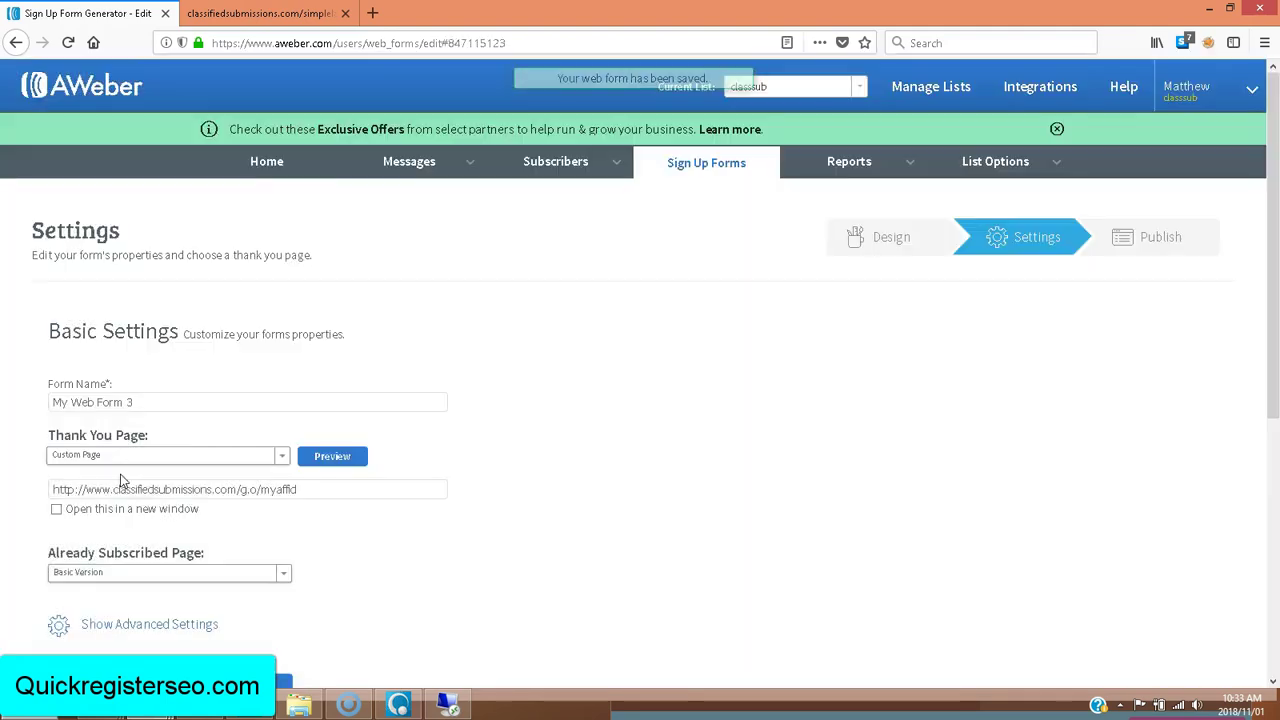
Step: Go to Step 3, choose I Will Install My Form, and show the Raw HTML Version
left_click_drag(1270, 400, 1272, 497)
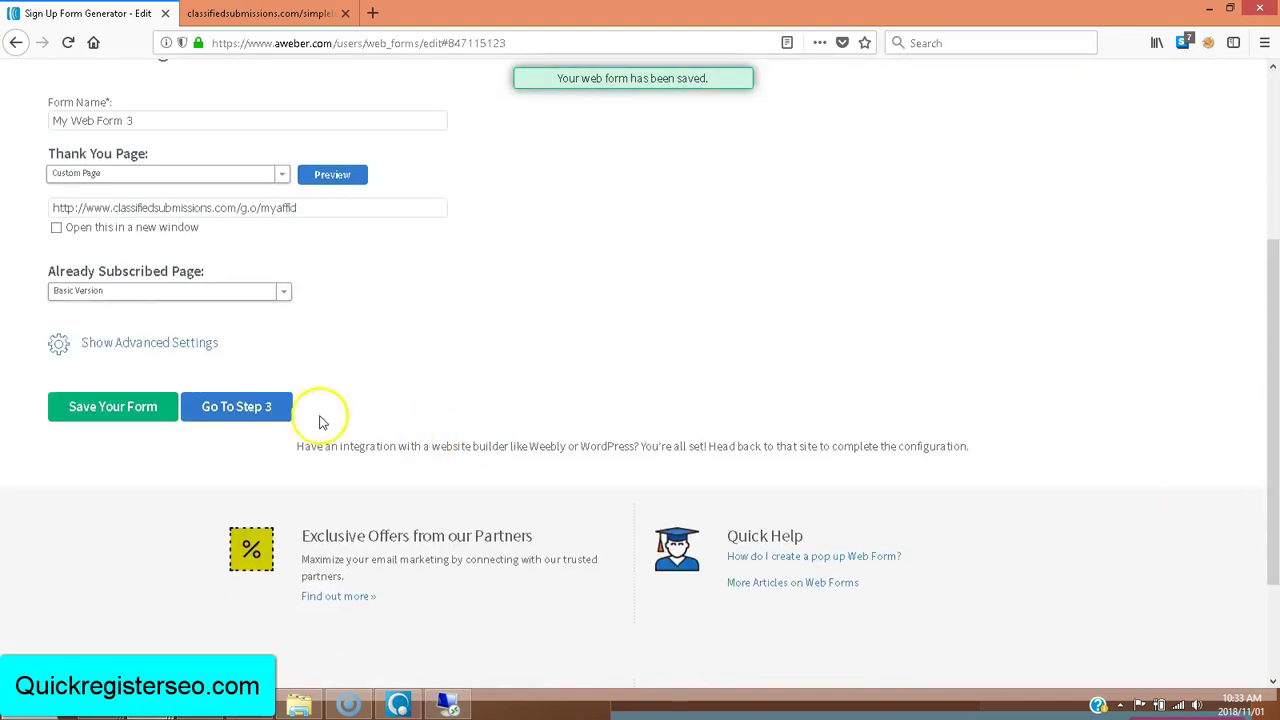
left_click(252, 408)
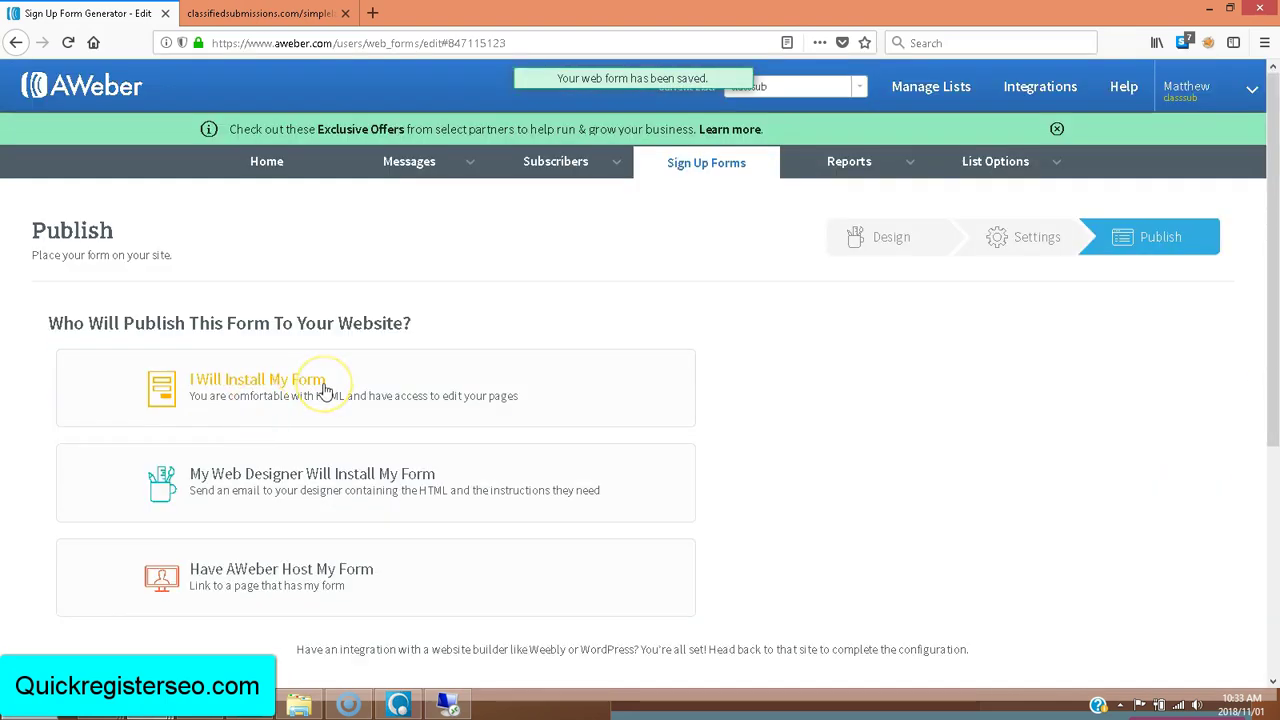
left_click(323, 388)
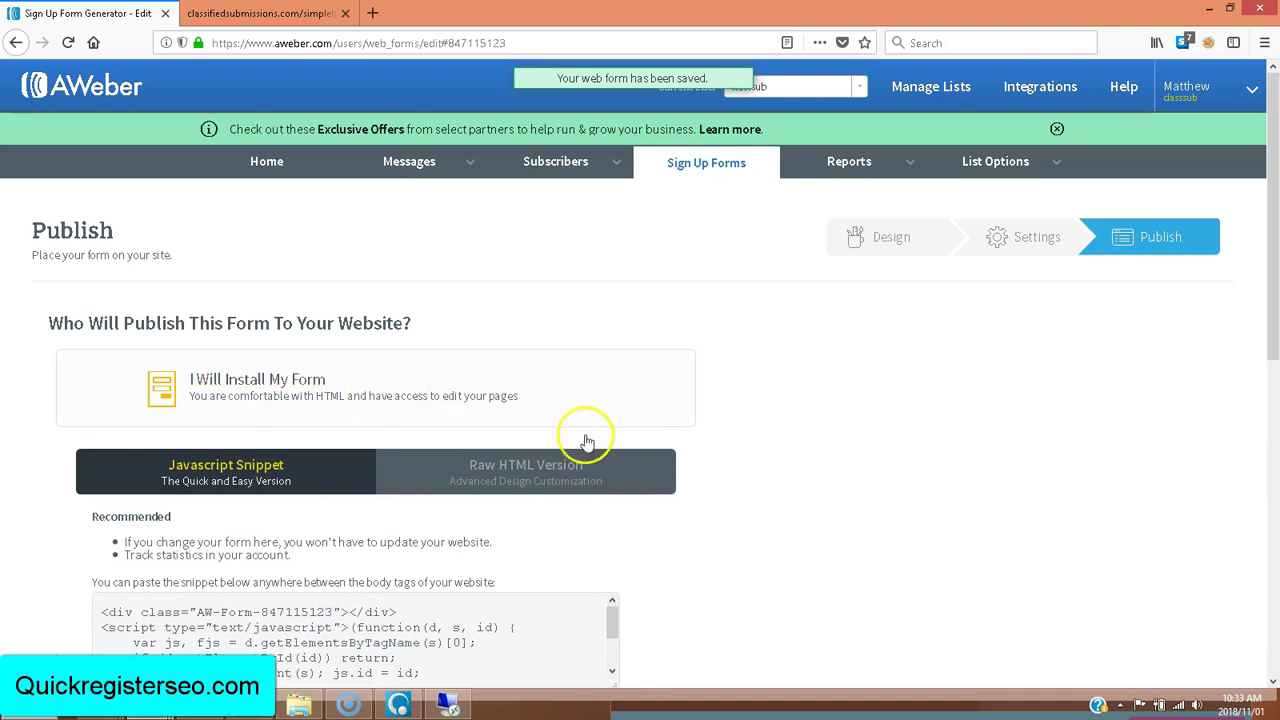
left_click(601, 477)
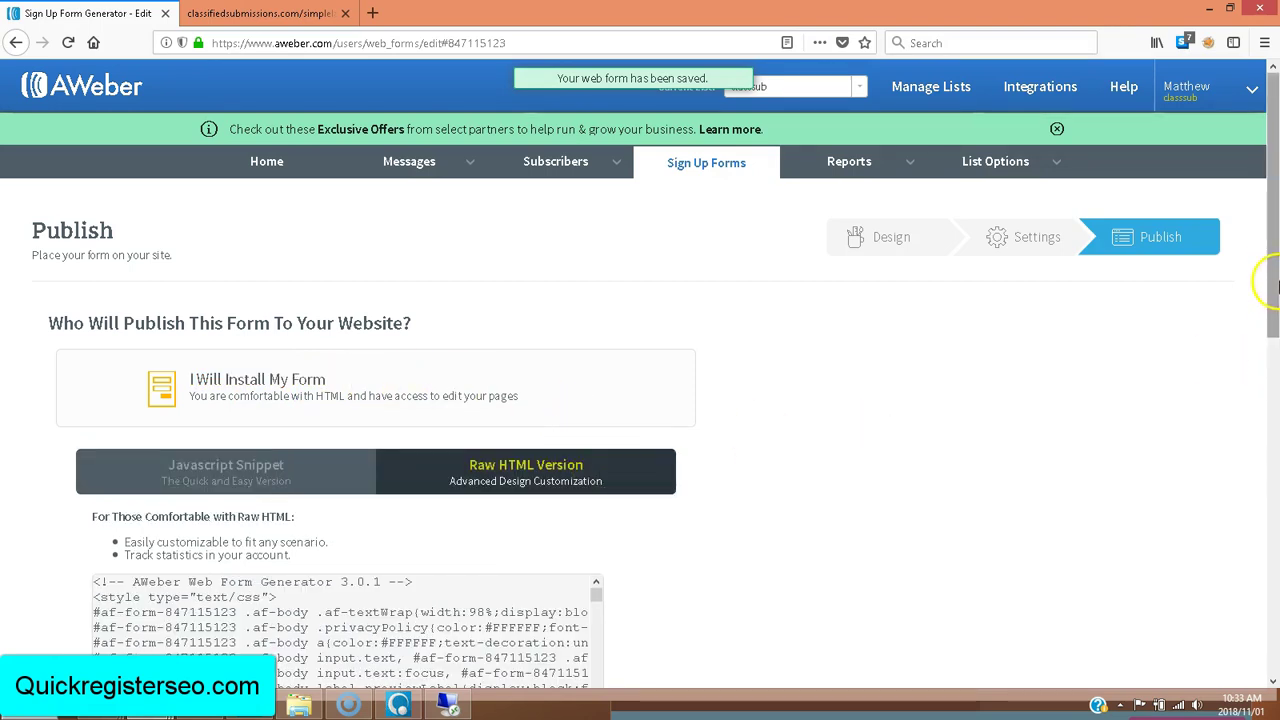
Step: Copy the entire raw form HTML and return to the landing page file in Notepad
left_click_drag(1266, 277, 1261, 420)
left_click(457, 357)
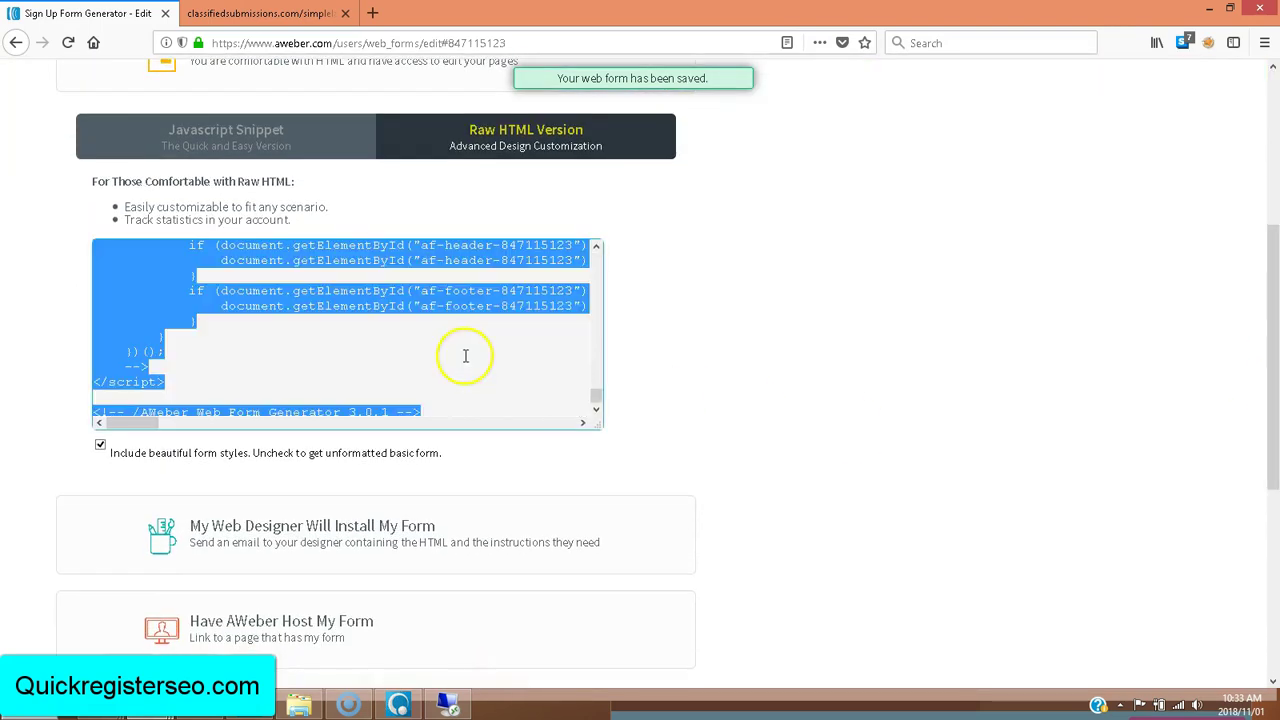
right_click(425, 287)
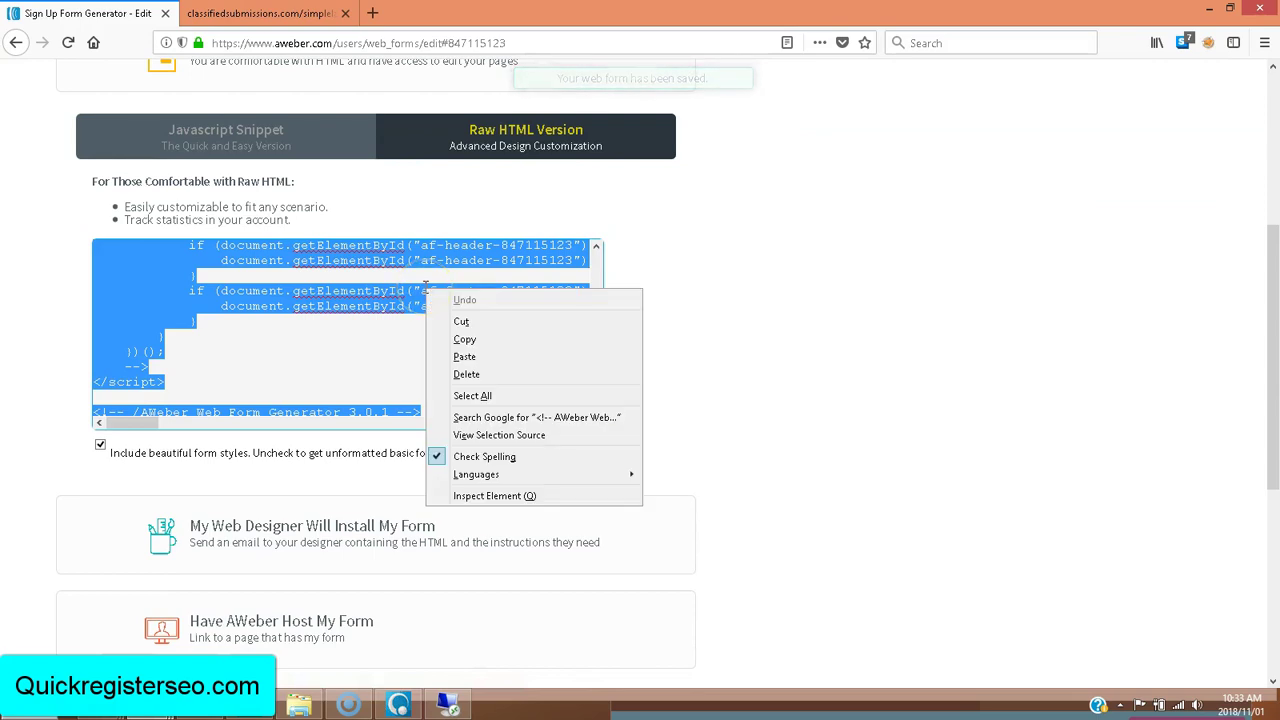
left_click(464, 339)
left_click(203, 697)
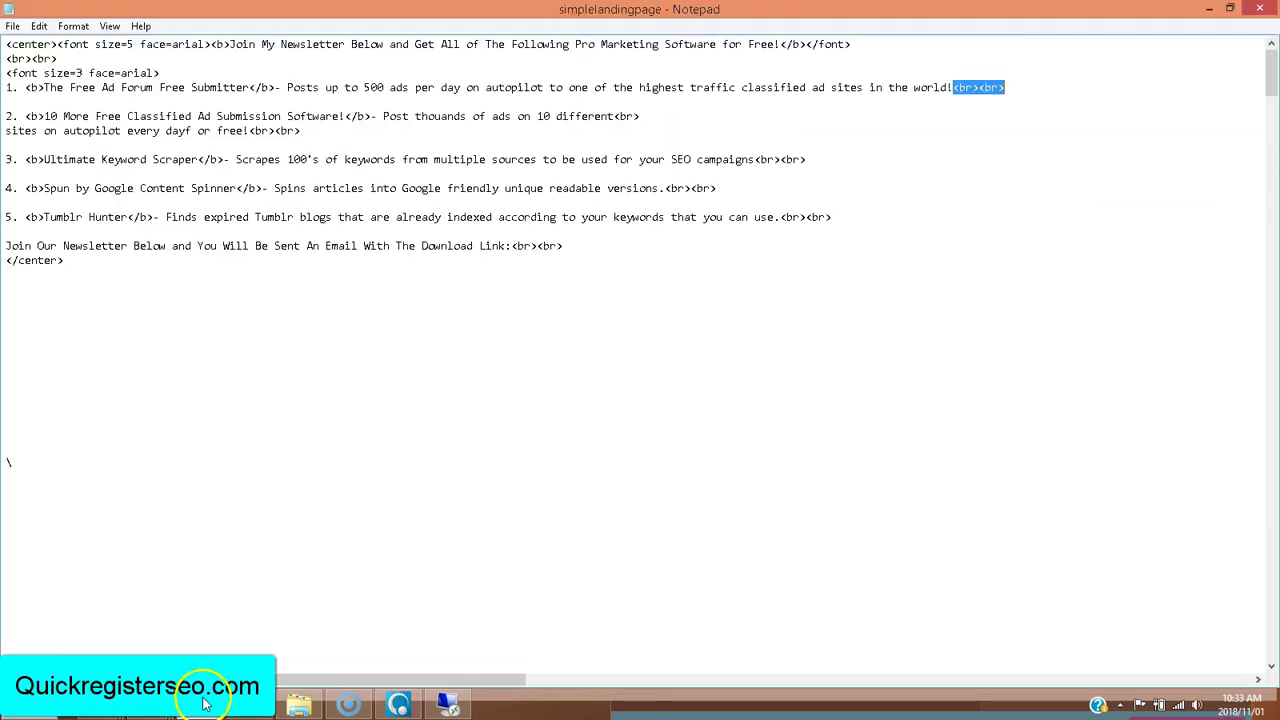
Step: Paste the AWeber form code below the centered page content
left_click(90, 264)
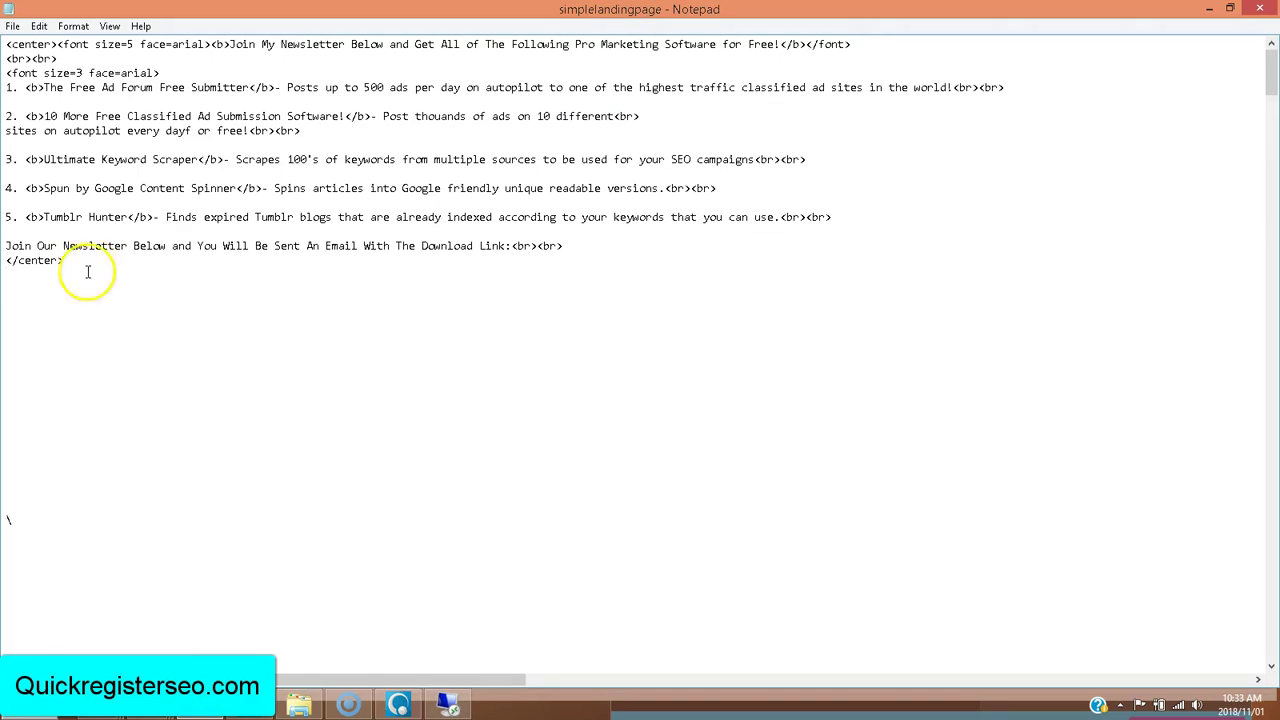
right_click(46, 323)
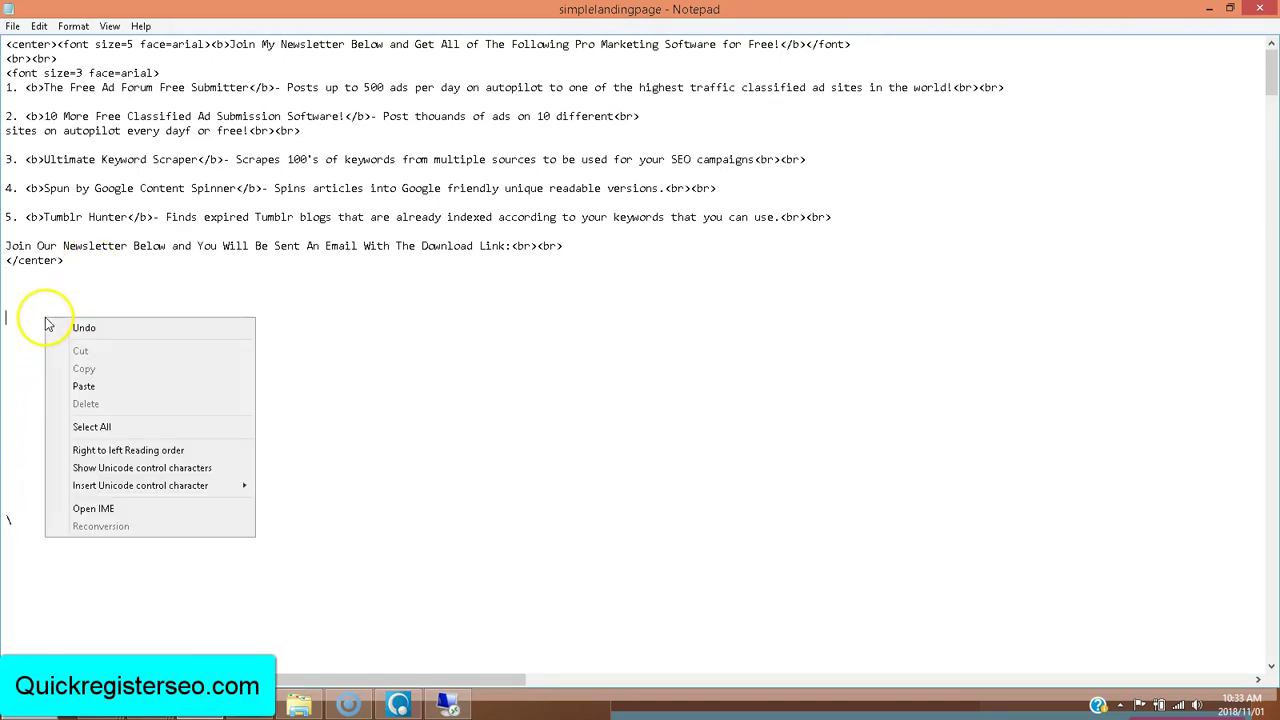
left_click(83, 386)
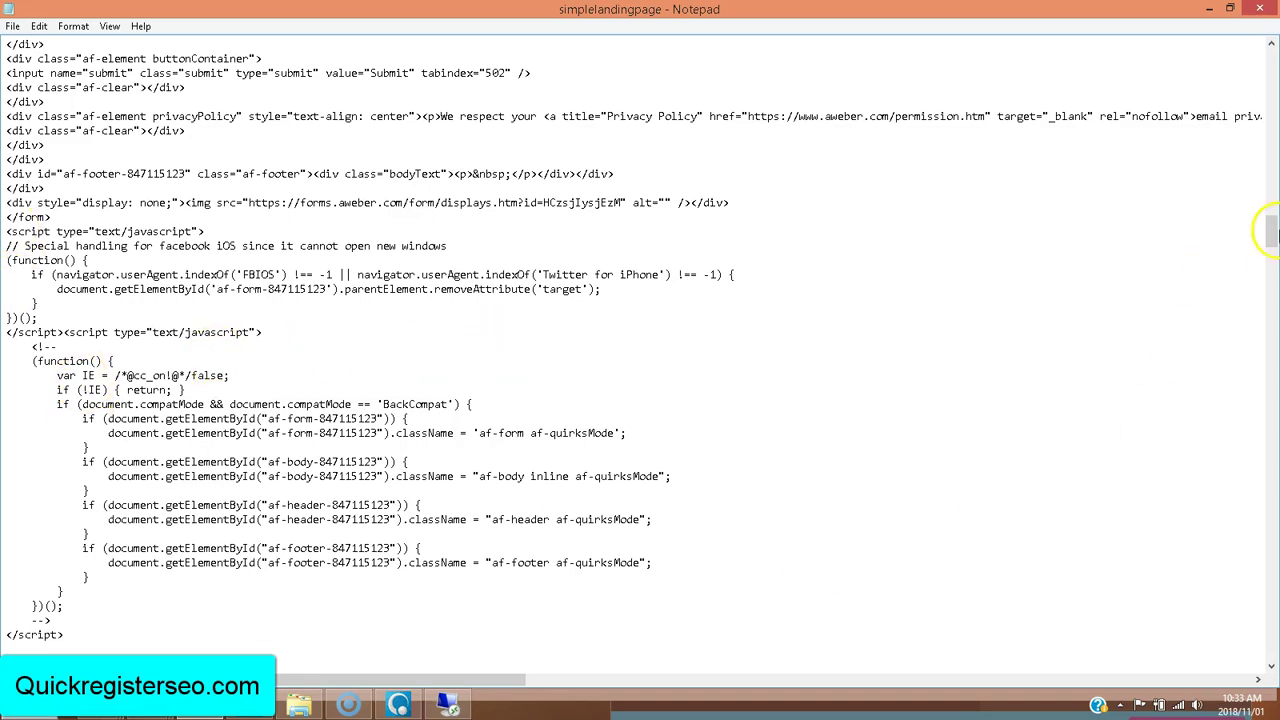
left_click_drag(1268, 237, 1268, 56)
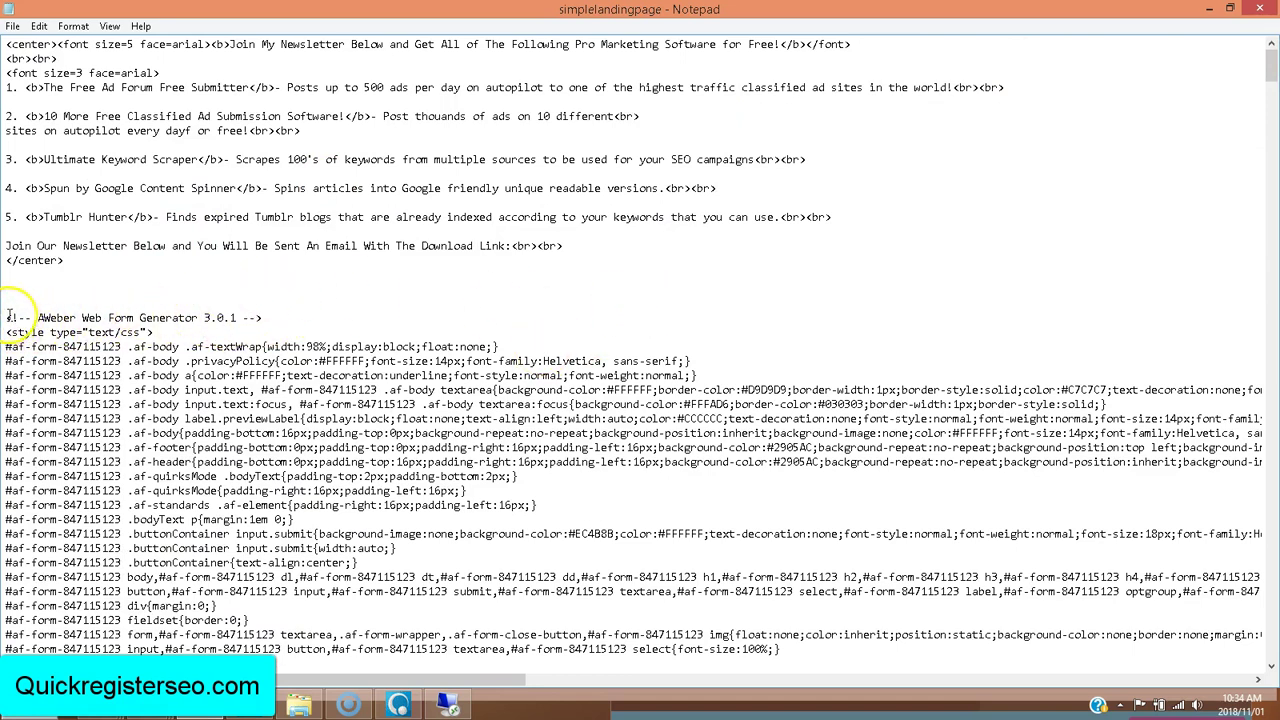
Step: Review the pasted form code and insert blank lines above the AWeber comment
left_click(262, 317, "shift")
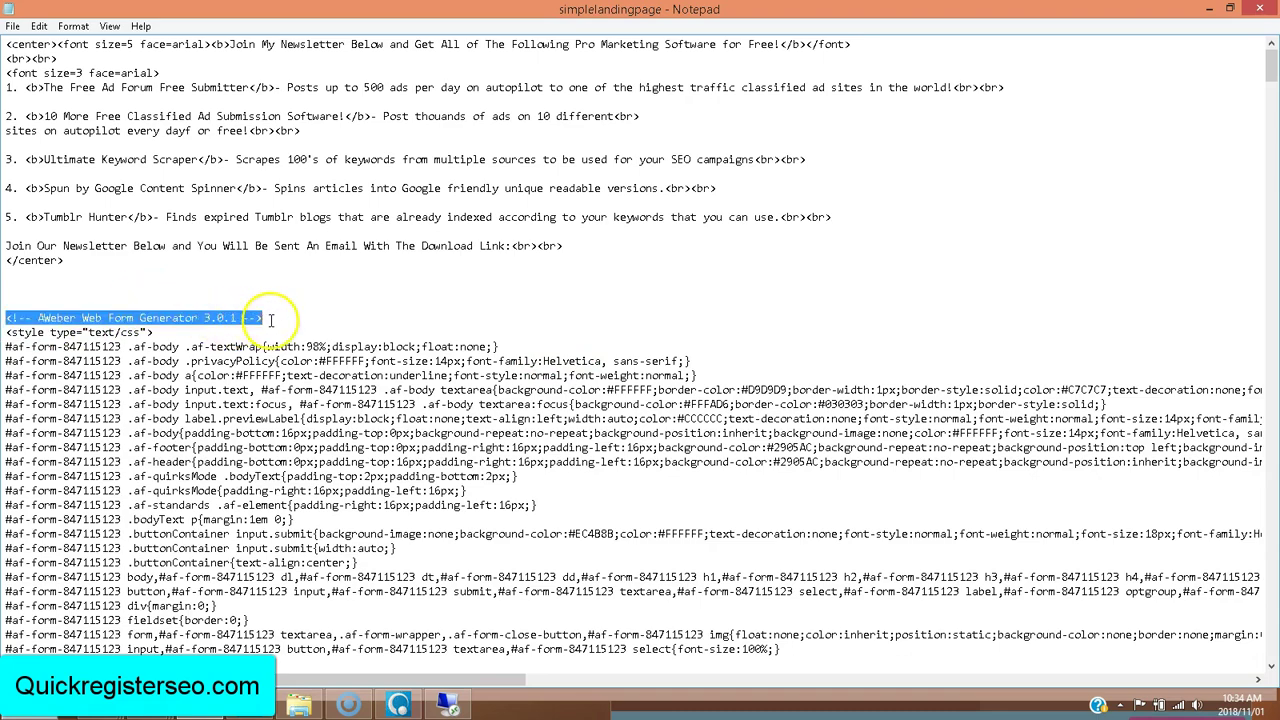
left_click_drag(1268, 70, 1270, 243)
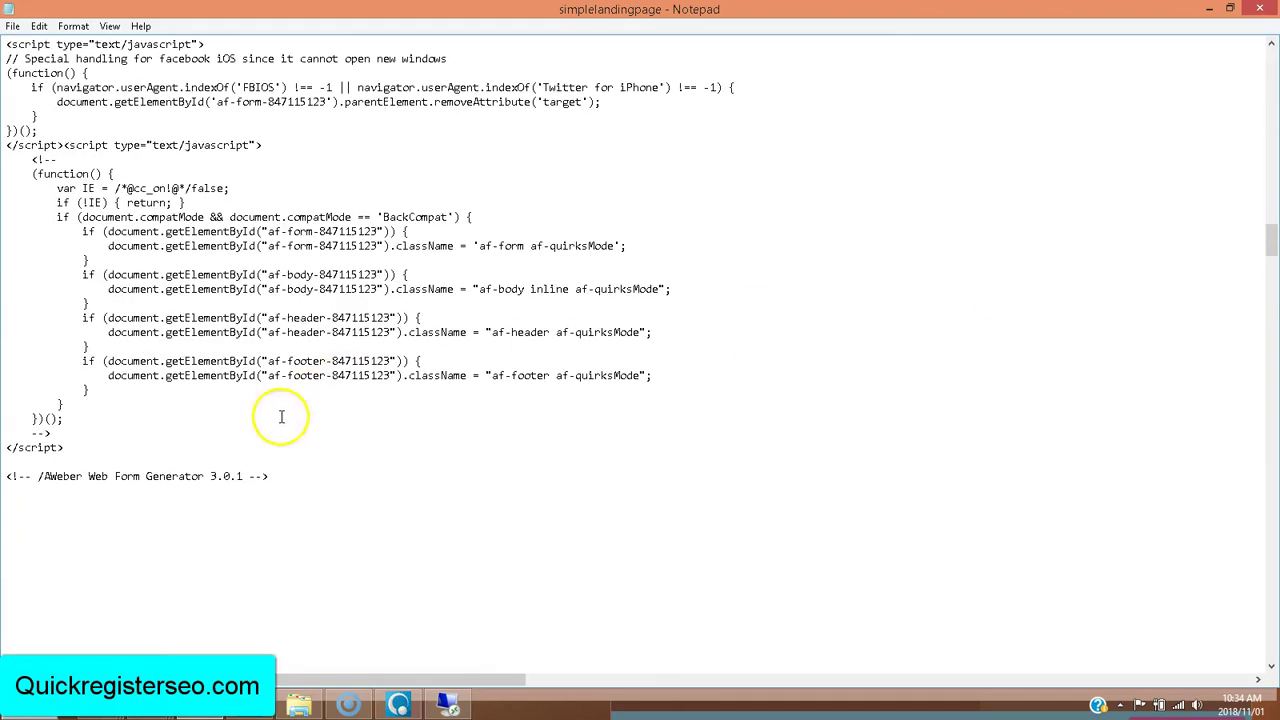
left_click_drag(272, 478, 6, 480)
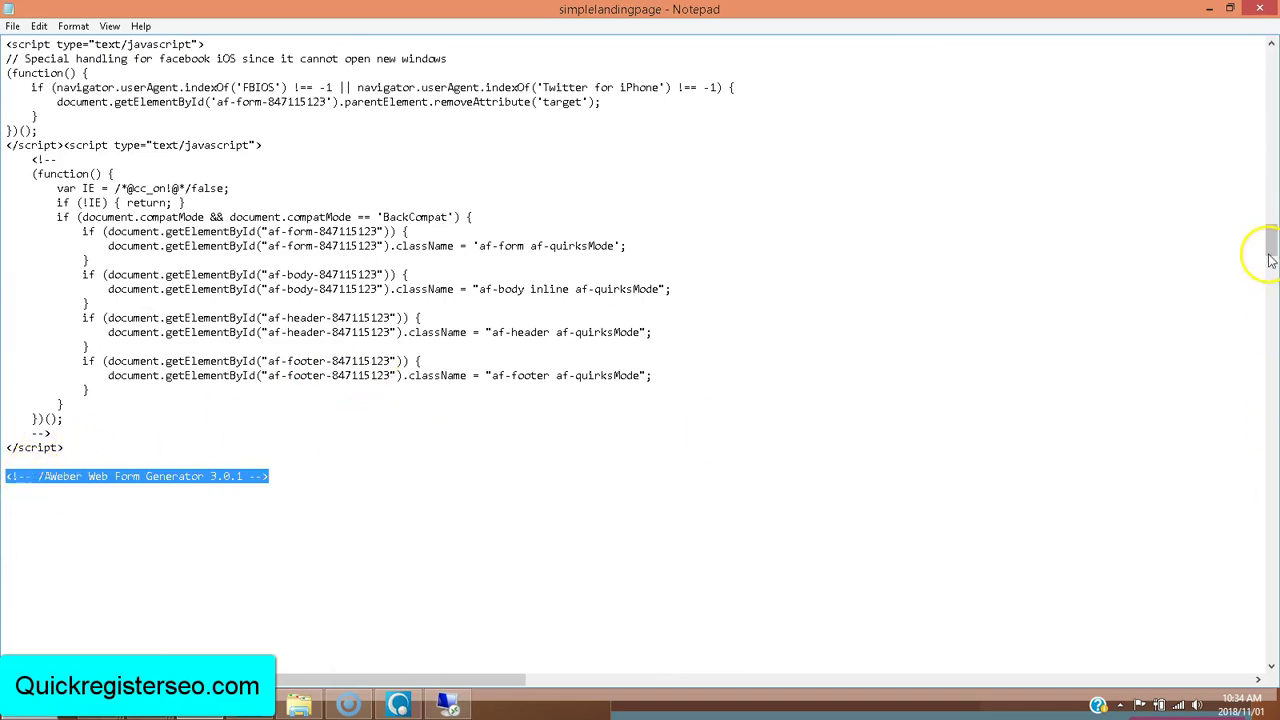
left_click_drag(1268, 248, 1270, 62)
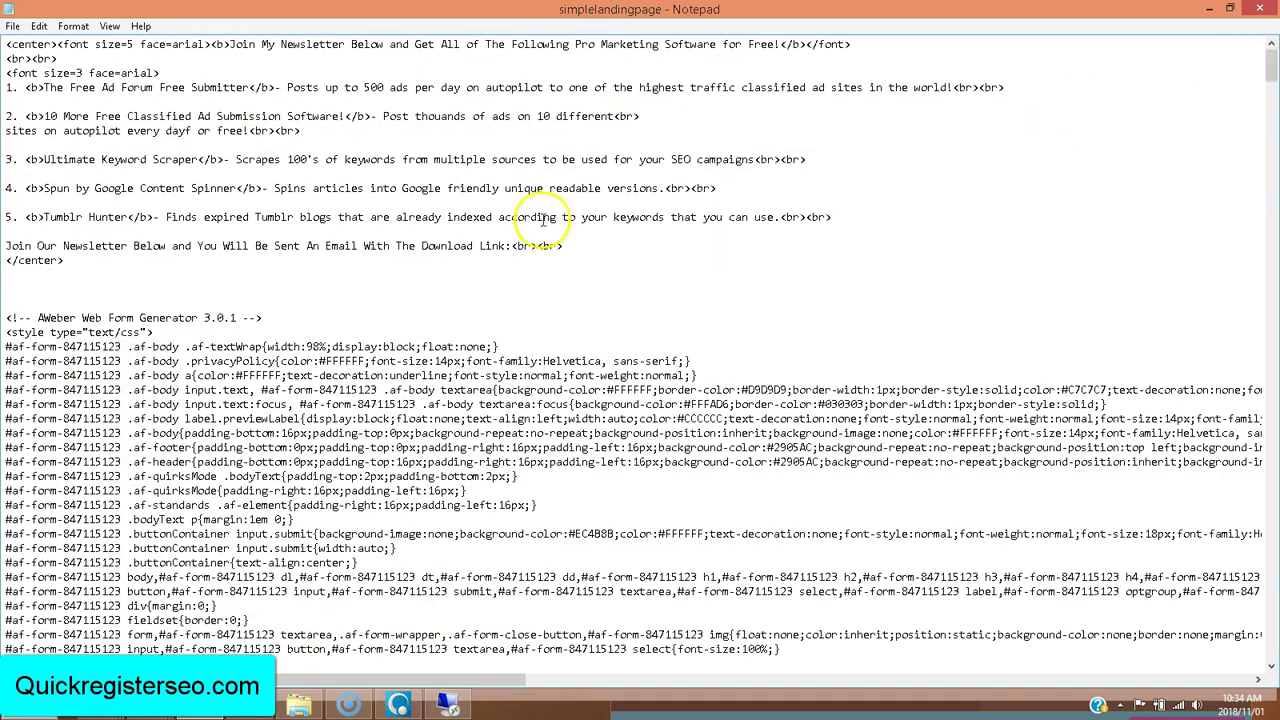
left_click(7, 299)
key("Return")
key("Return")
key("Return")
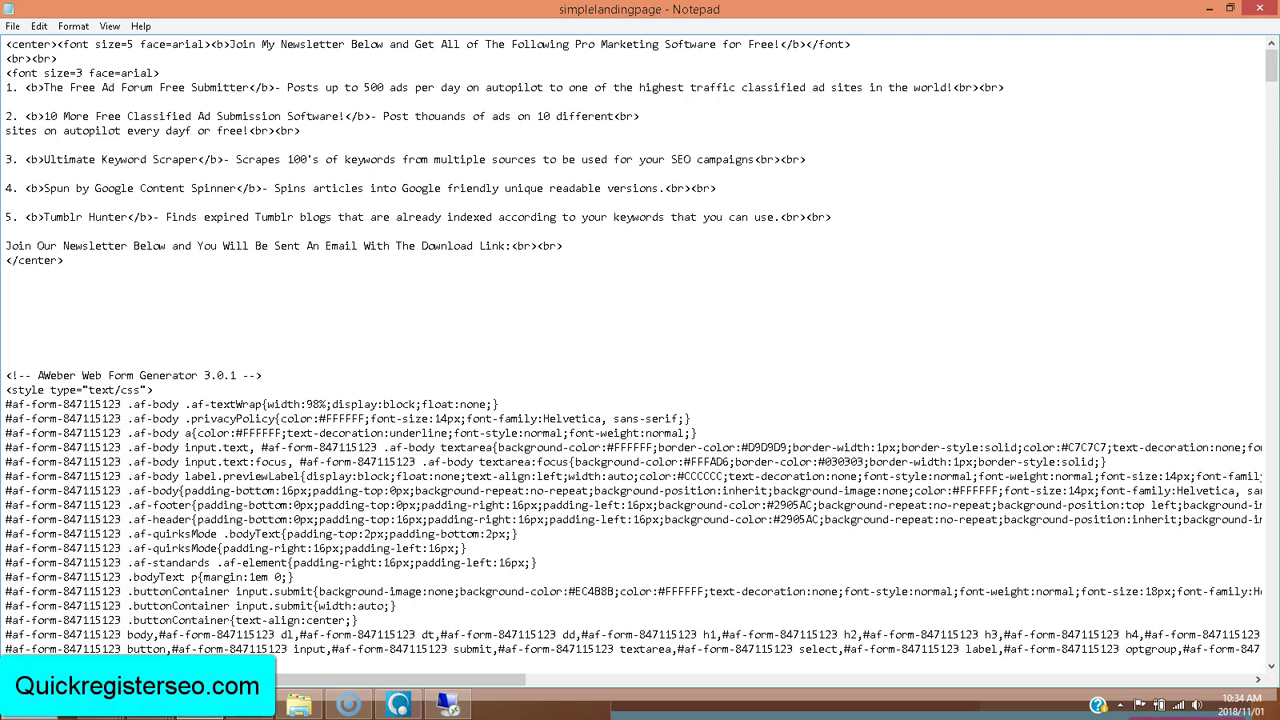
left_click(160, 705)
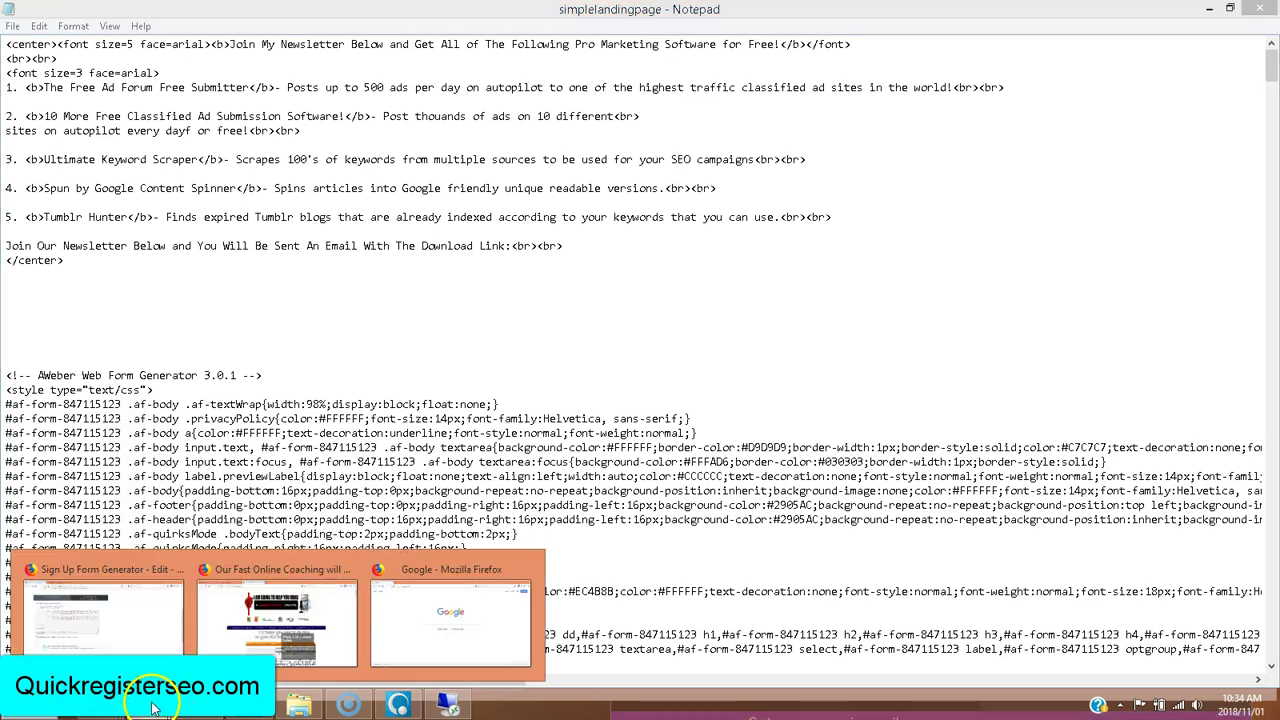
left_click(130, 625)
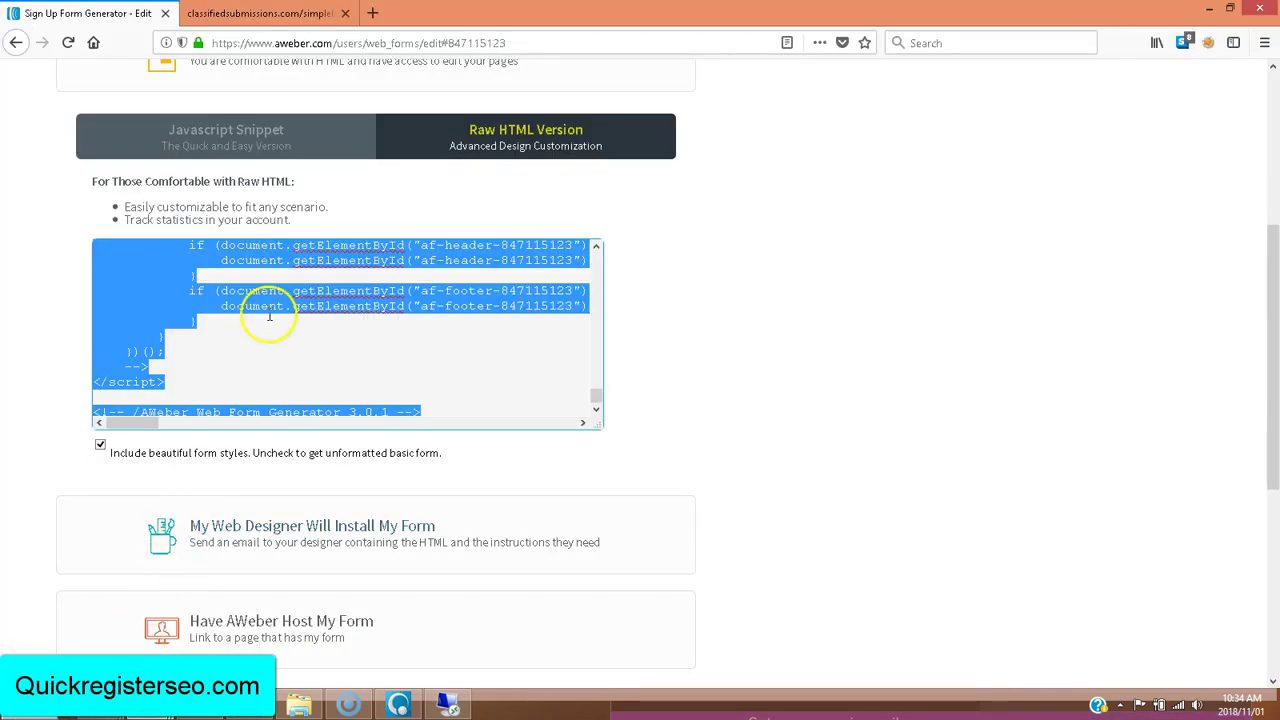
left_click(205, 705)
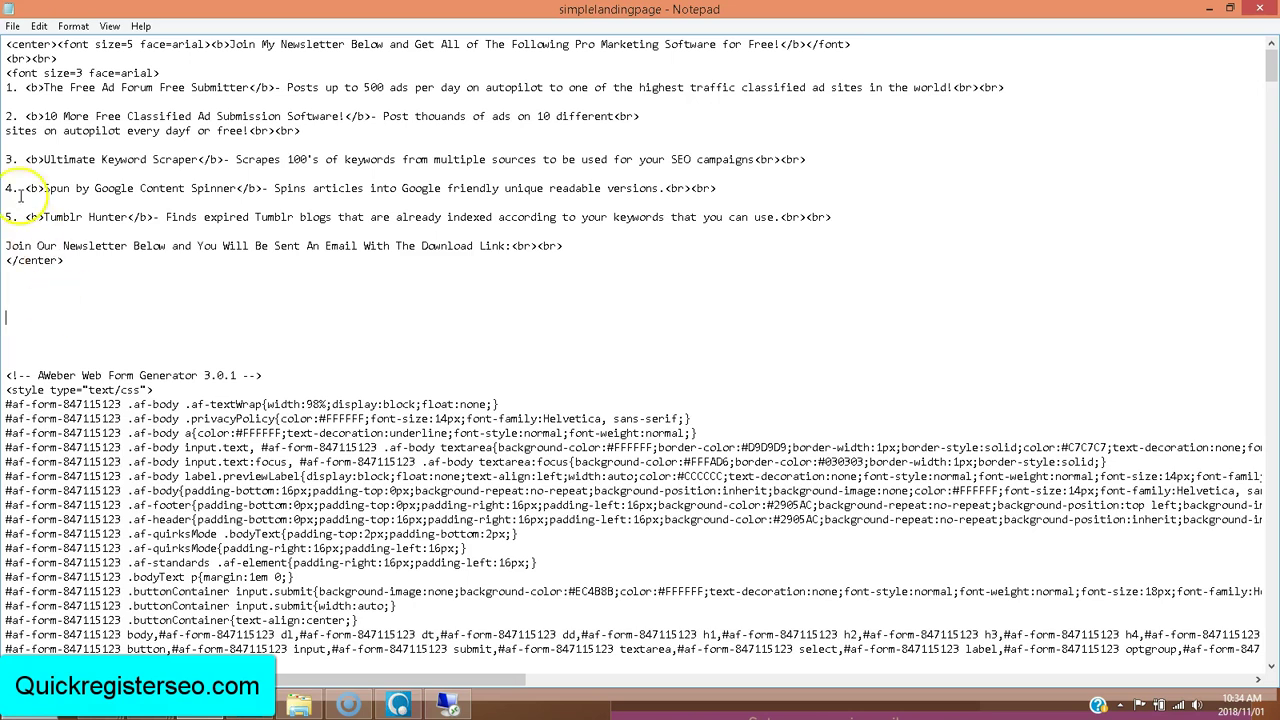
Step: Save the page as simplelandingpage.html, overwriting the existing file
left_click(13, 27)
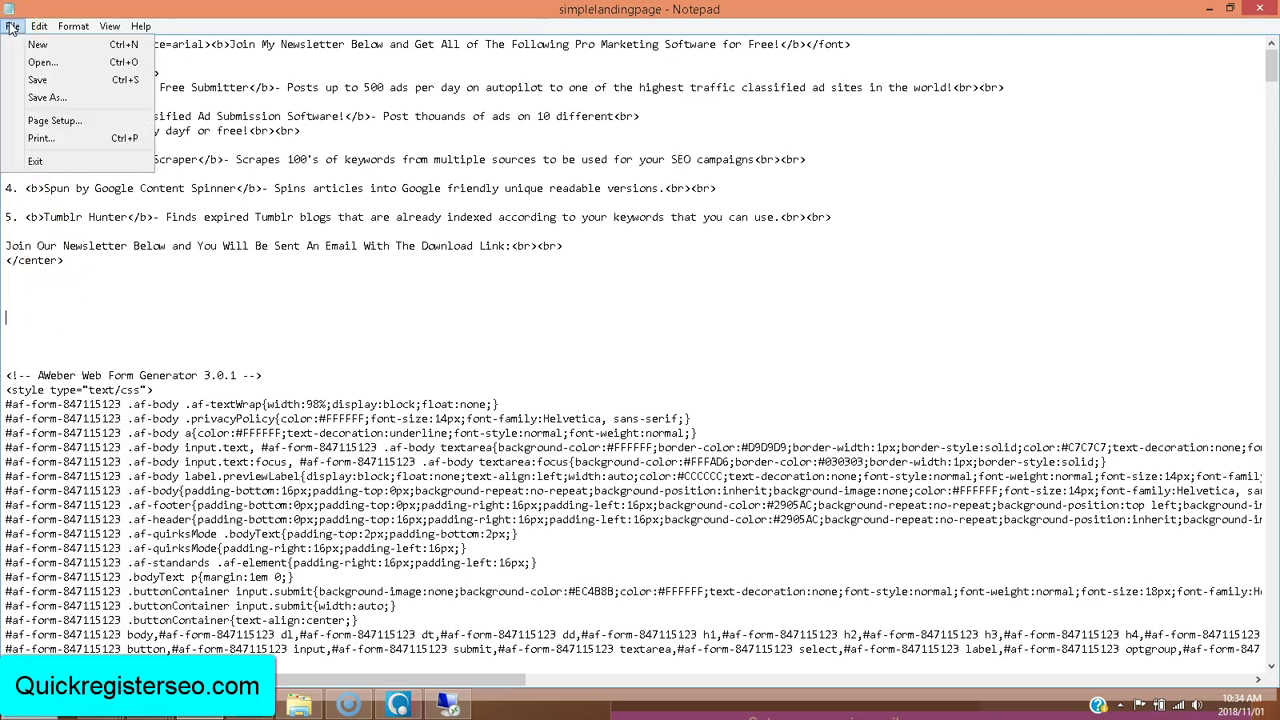
left_click(45, 97)
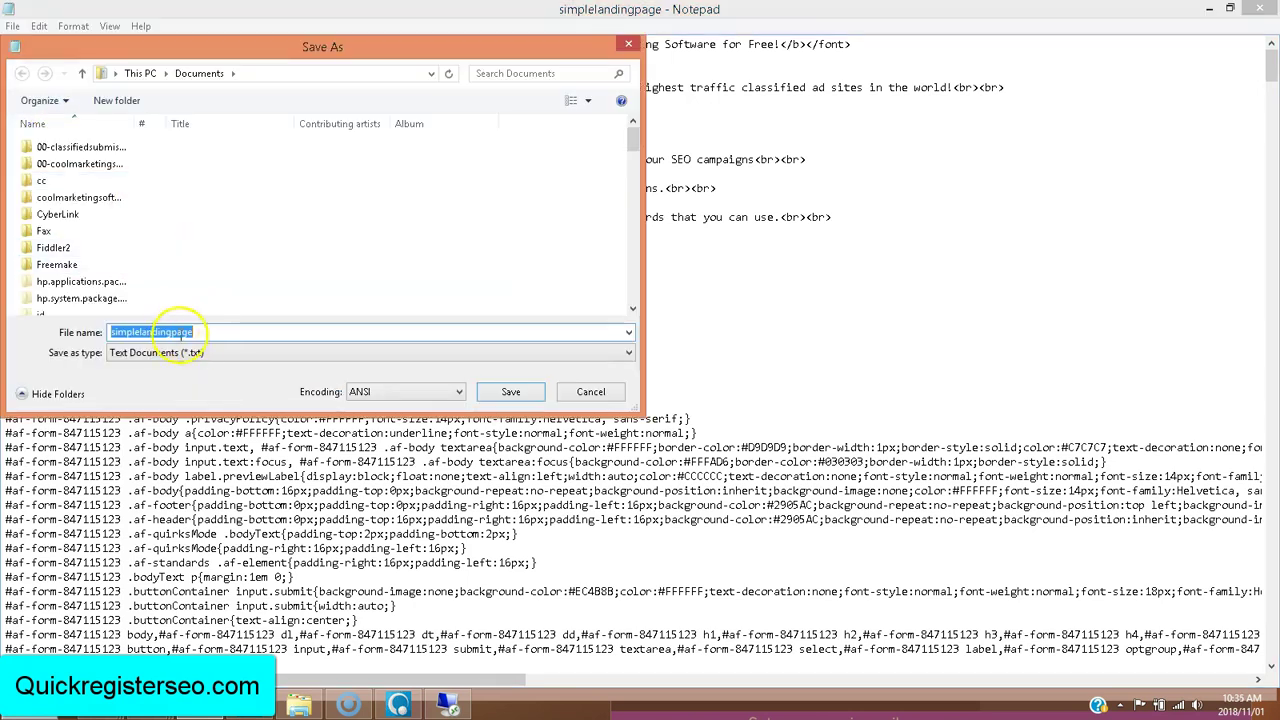
left_click(203, 333)
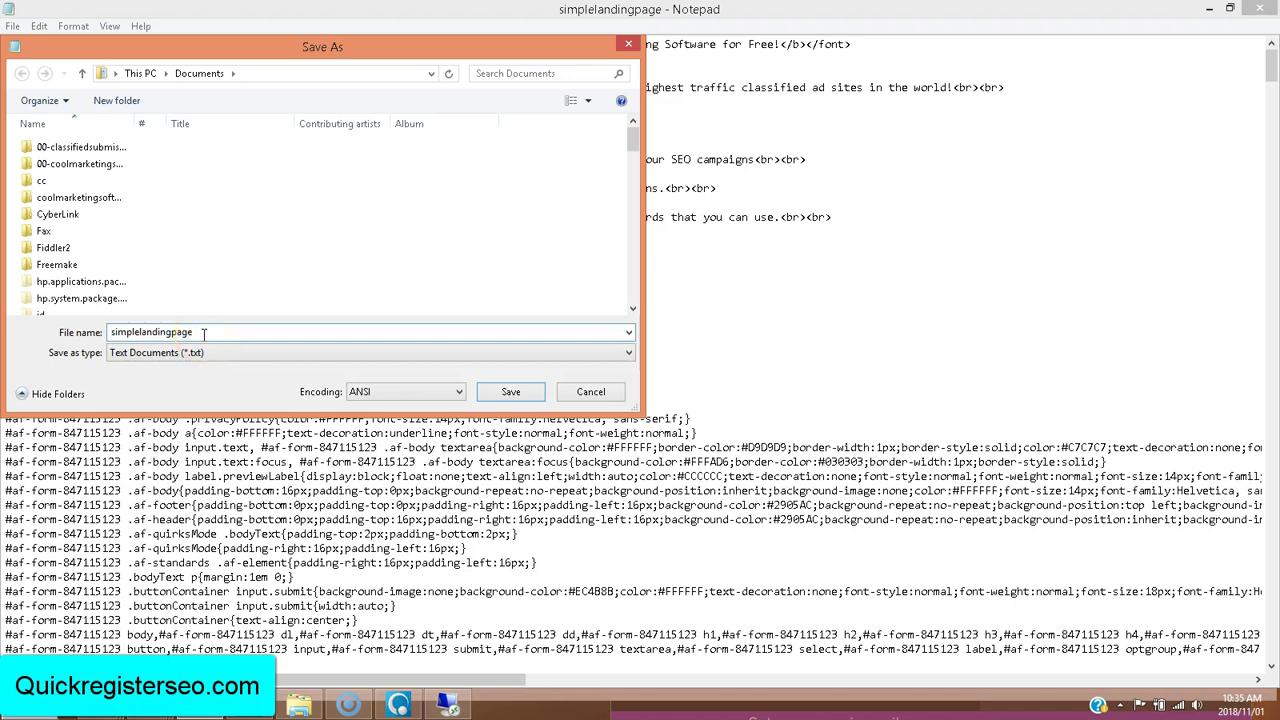
type(".ht")
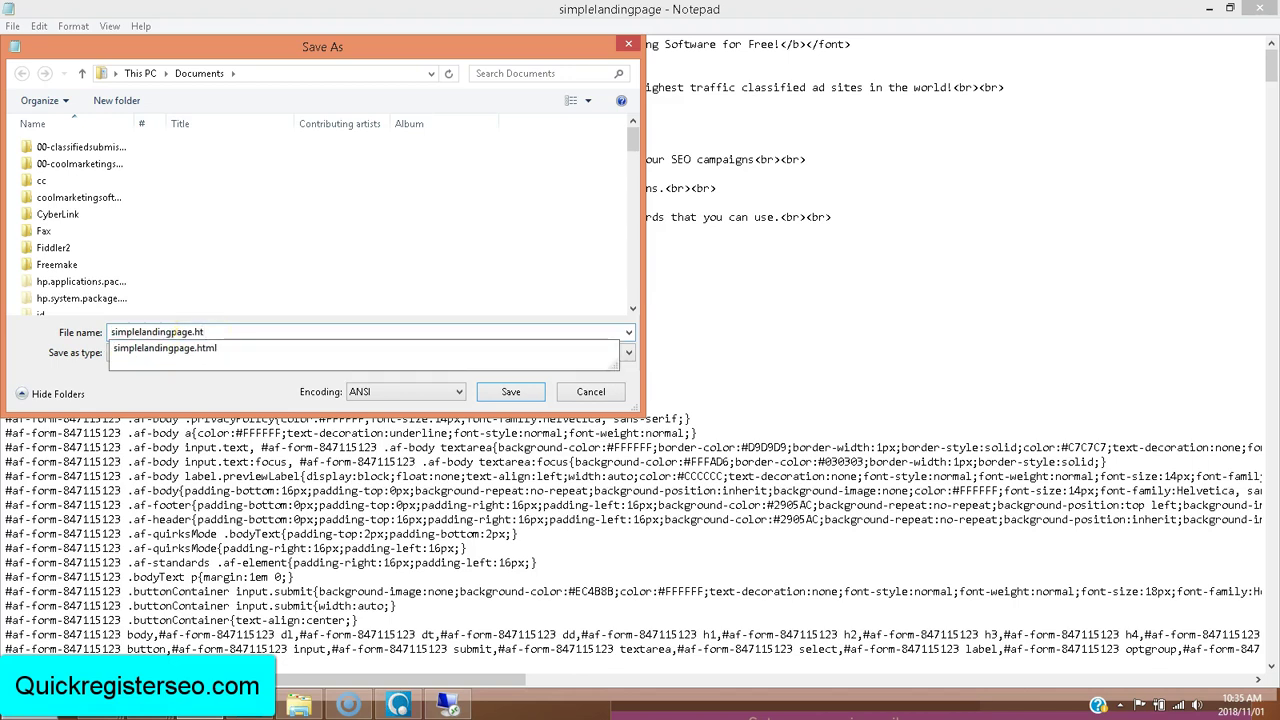
type("ml")
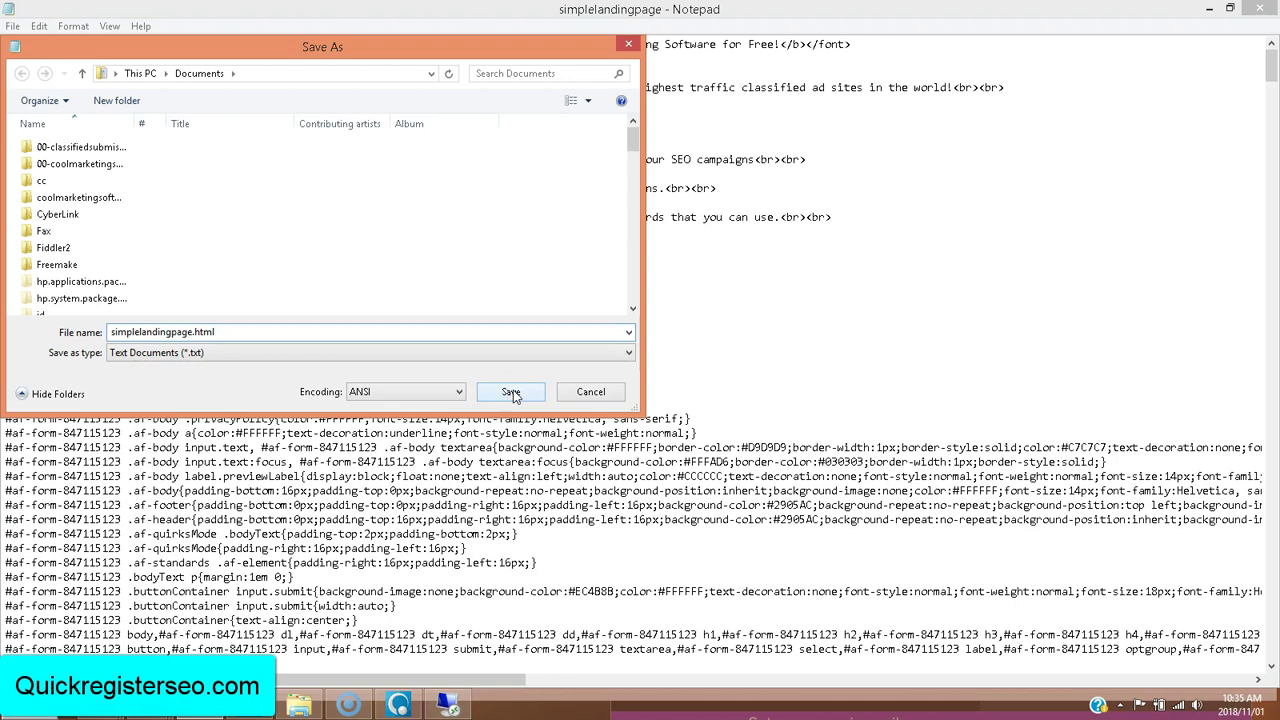
left_click(512, 396)
left_click(680, 356)
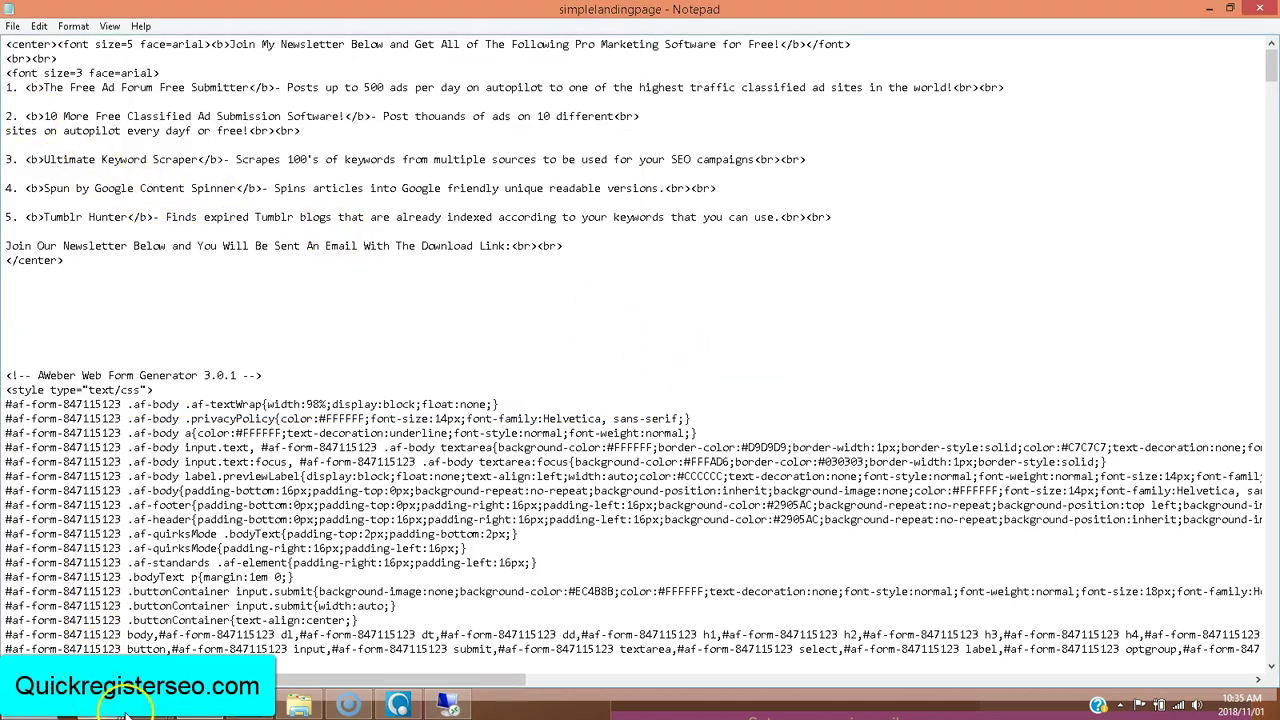
mouse_move(398, 705)
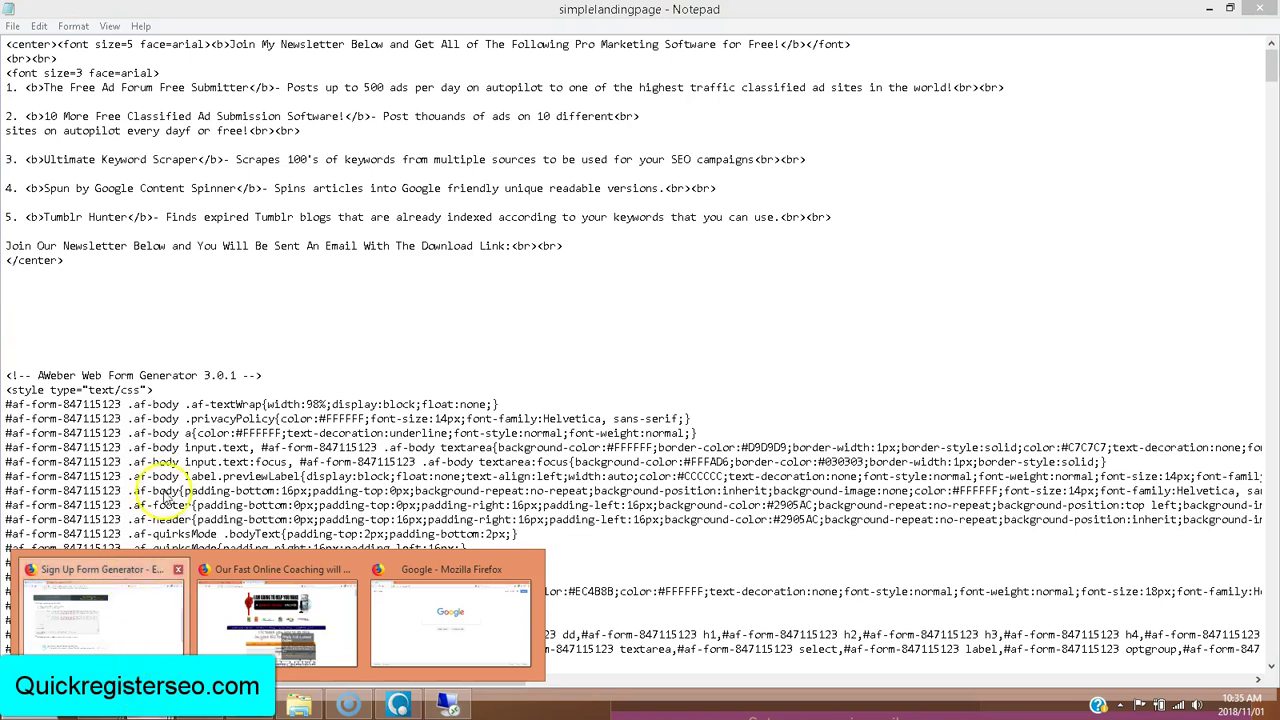
Step: Show the live simplelandingpage.html tab on classifiedsubmissions.com in Firefox
left_click(100, 610)
left_click(258, 13)
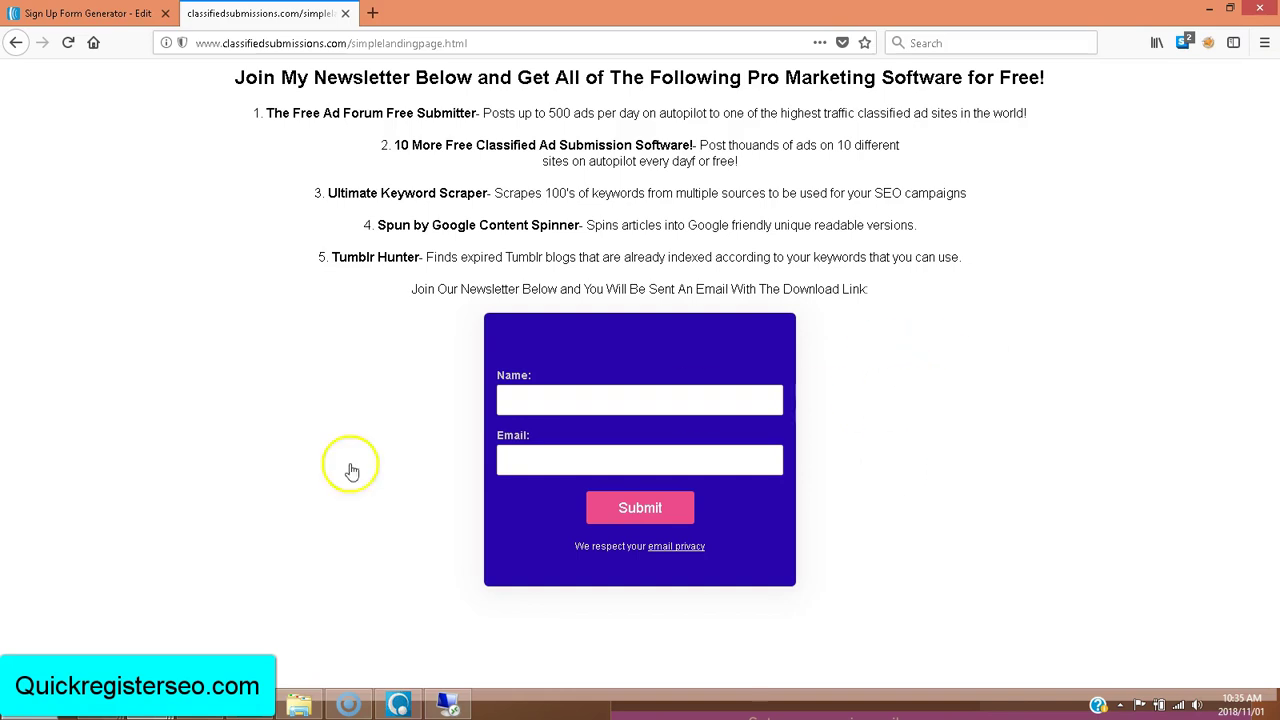
left_click(150, 703)
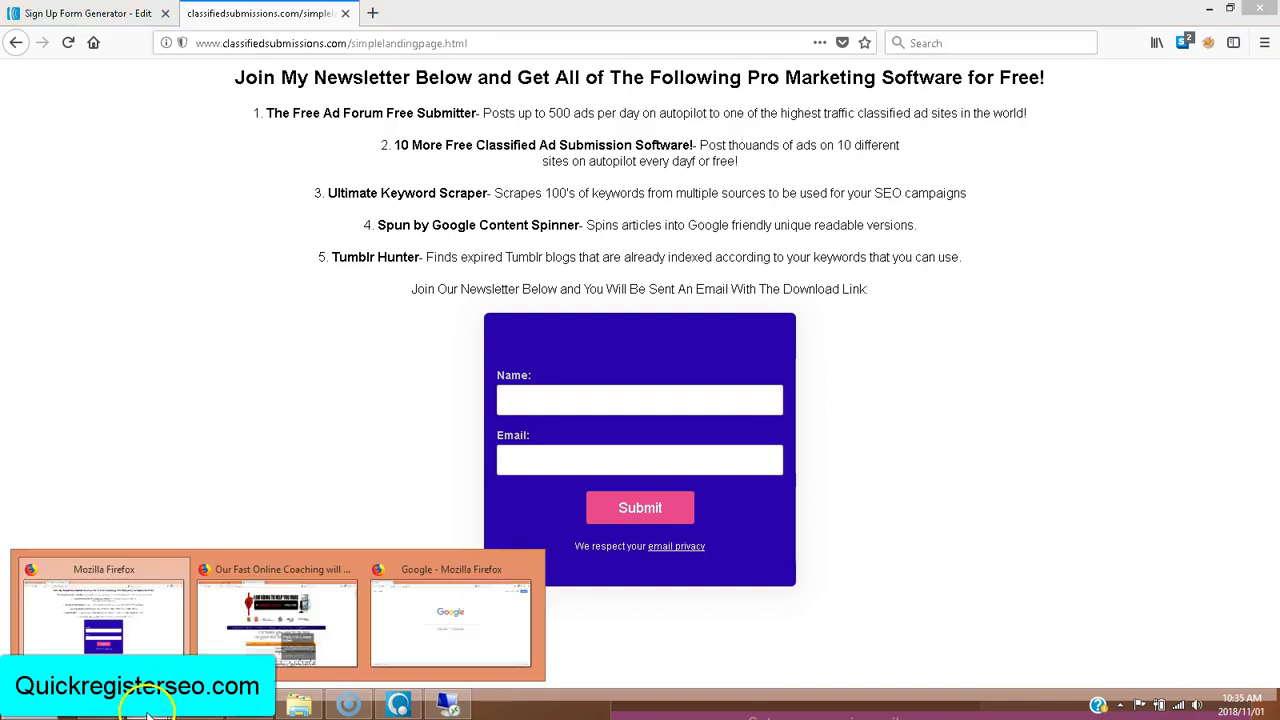
Step: Inspect the Fast Online Coaching signup form and reservation dropdown, then return to the newsletter page
left_click(226, 628)
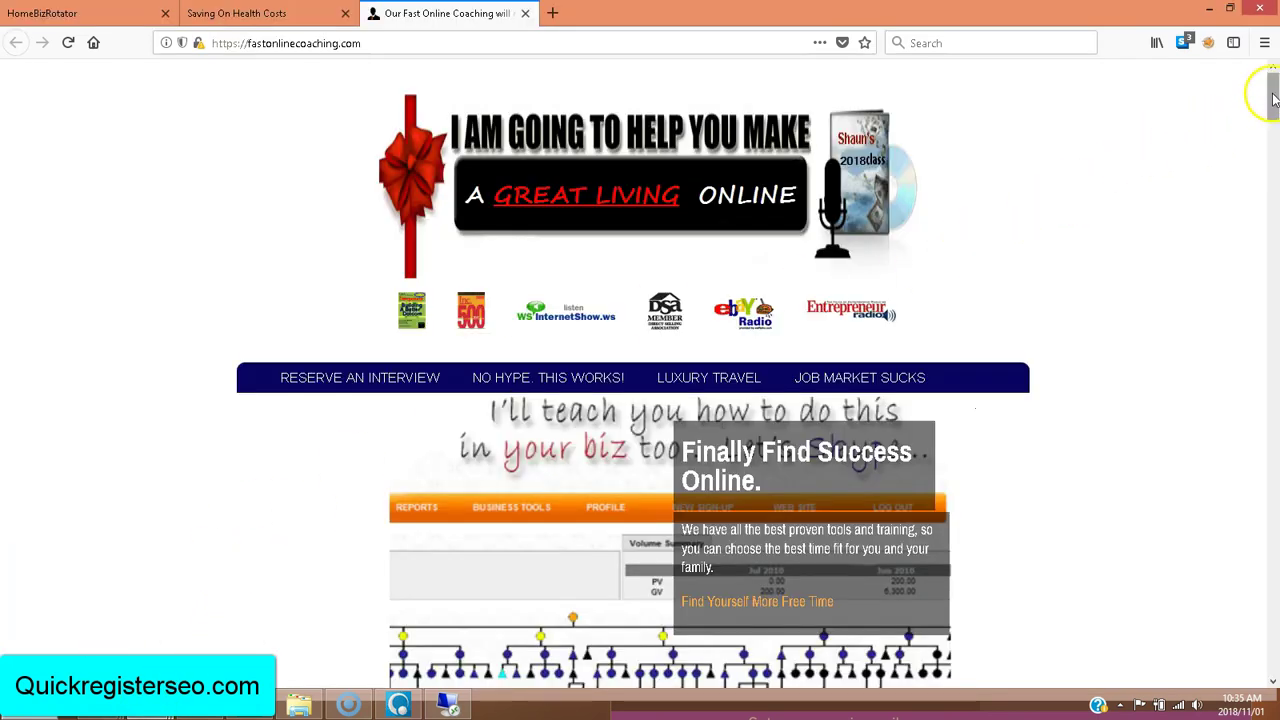
left_click_drag(1273, 97, 1273, 170)
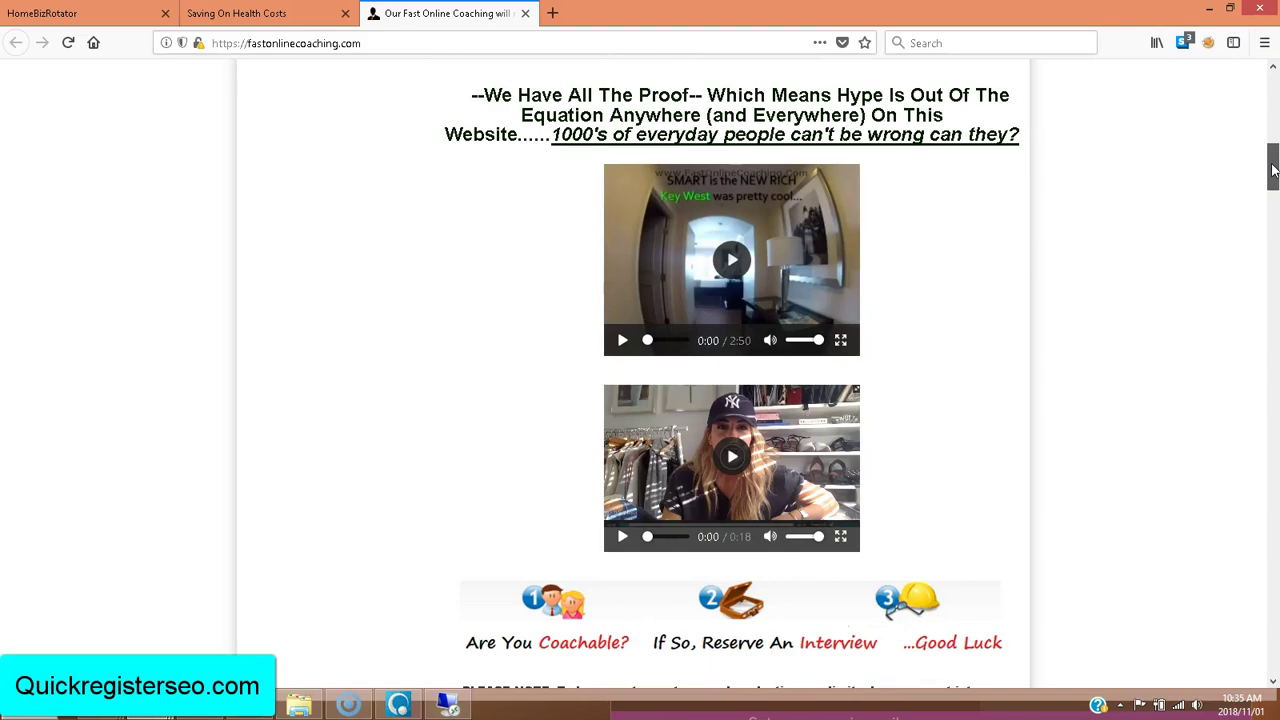
left_click_drag(1273, 170, 1273, 586)
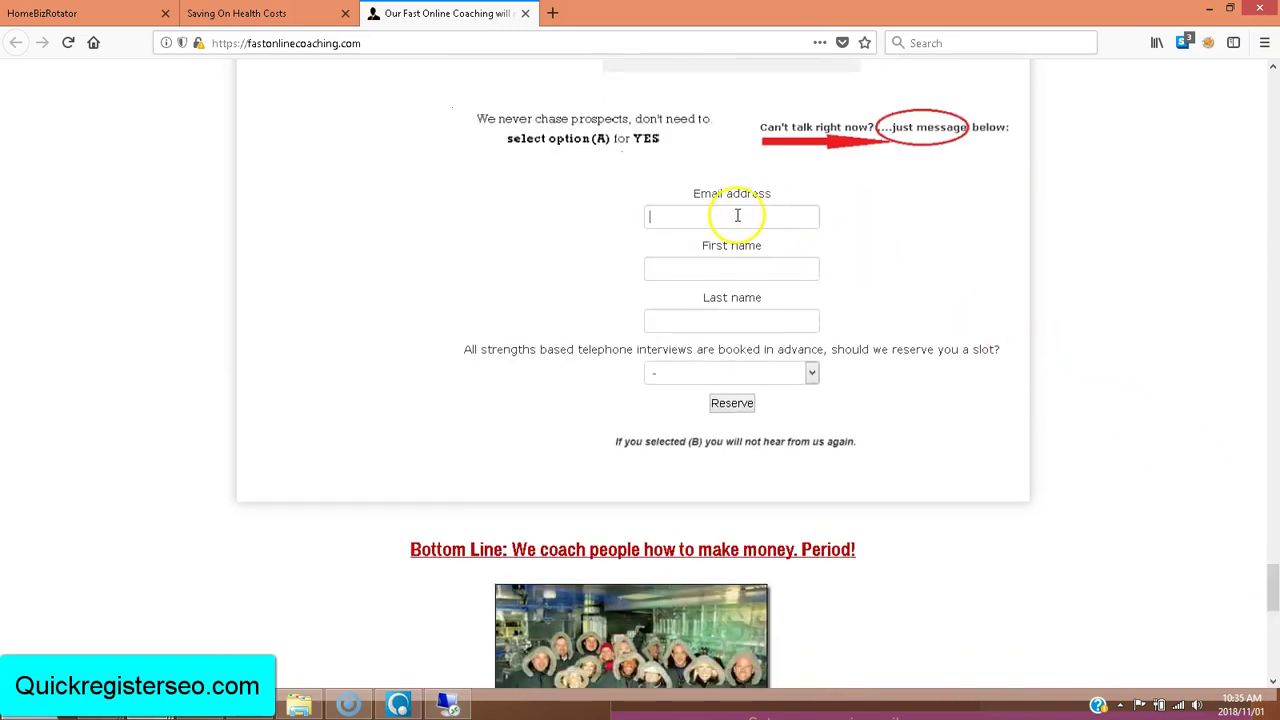
left_click(720, 268)
left_click(690, 318)
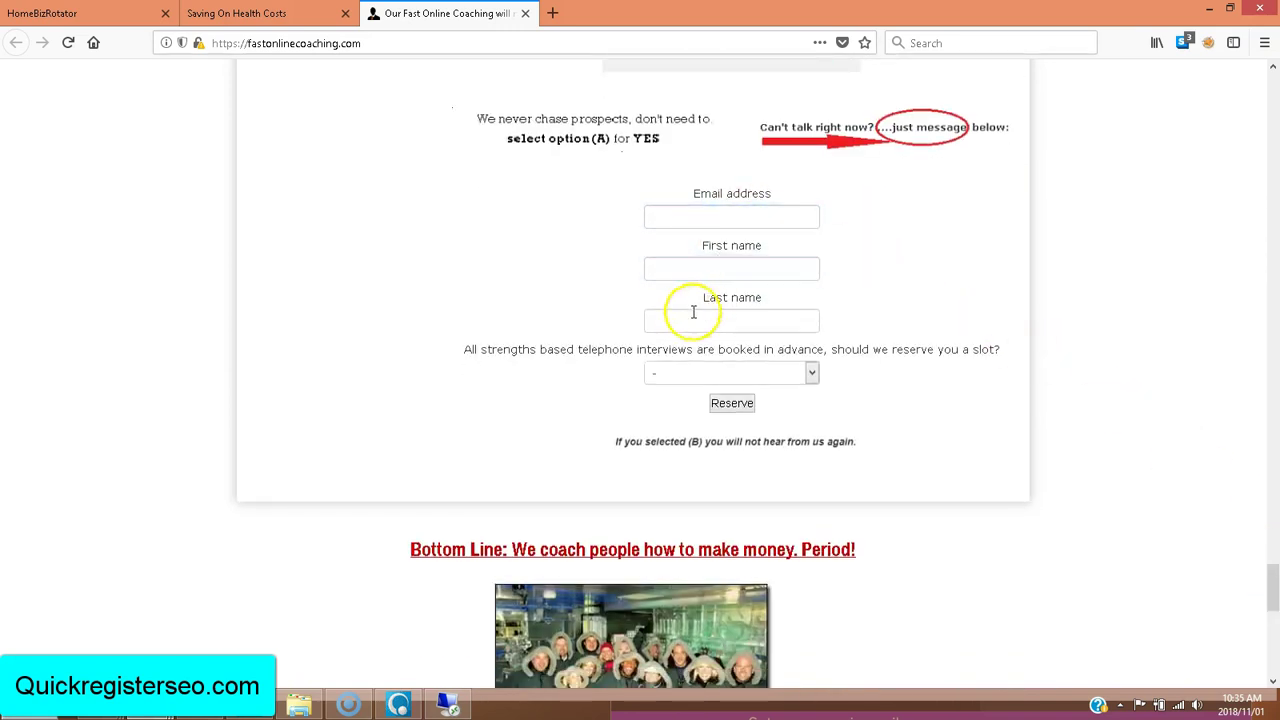
left_click(677, 379)
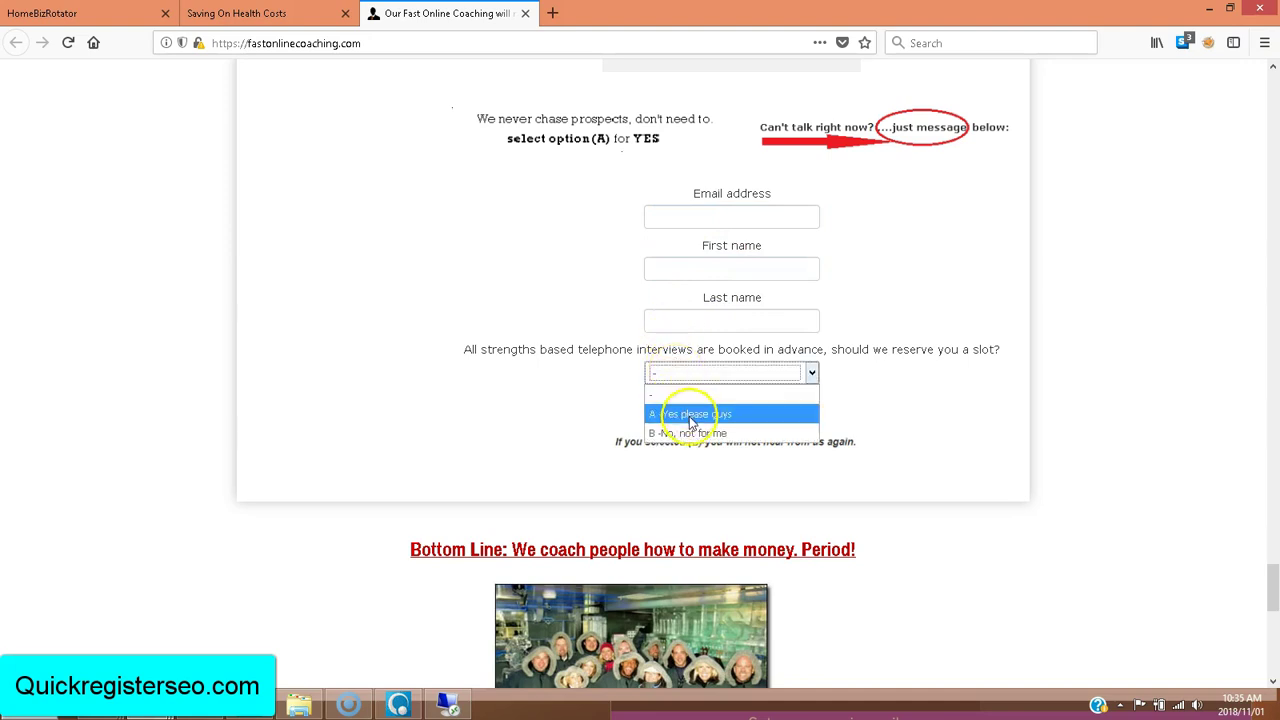
left_click(500, 428)
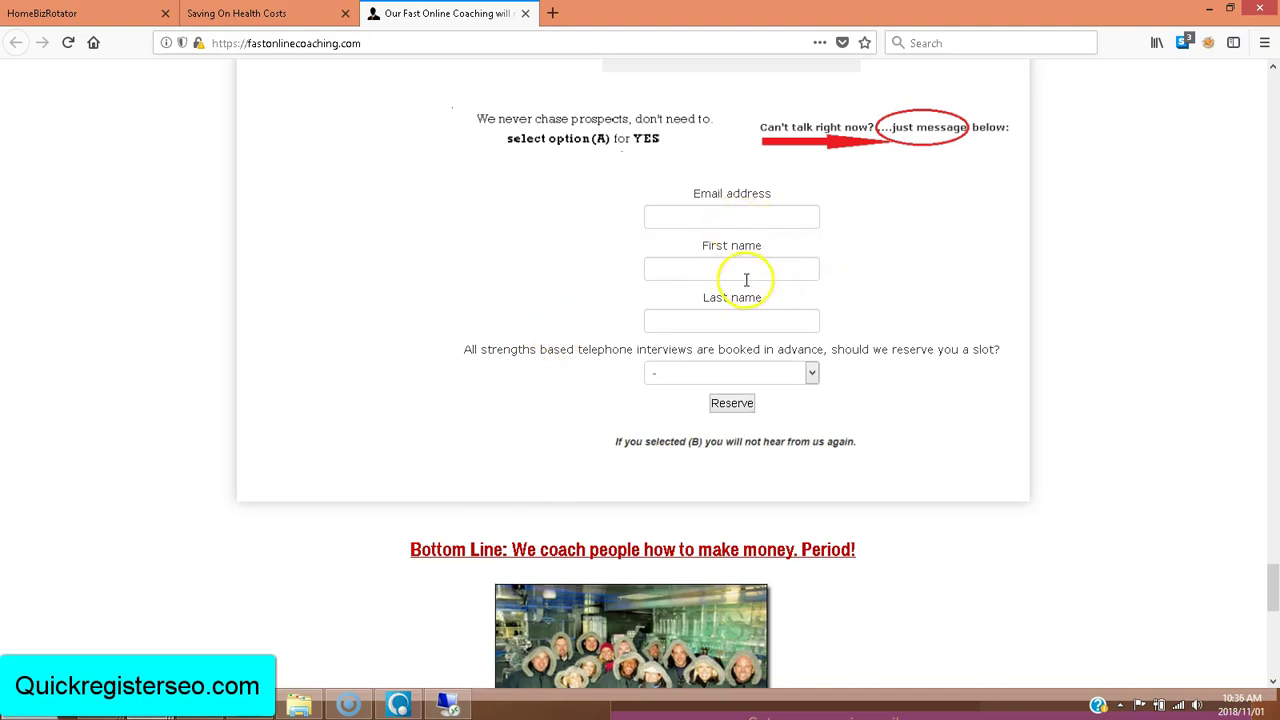
mouse_move(150, 705)
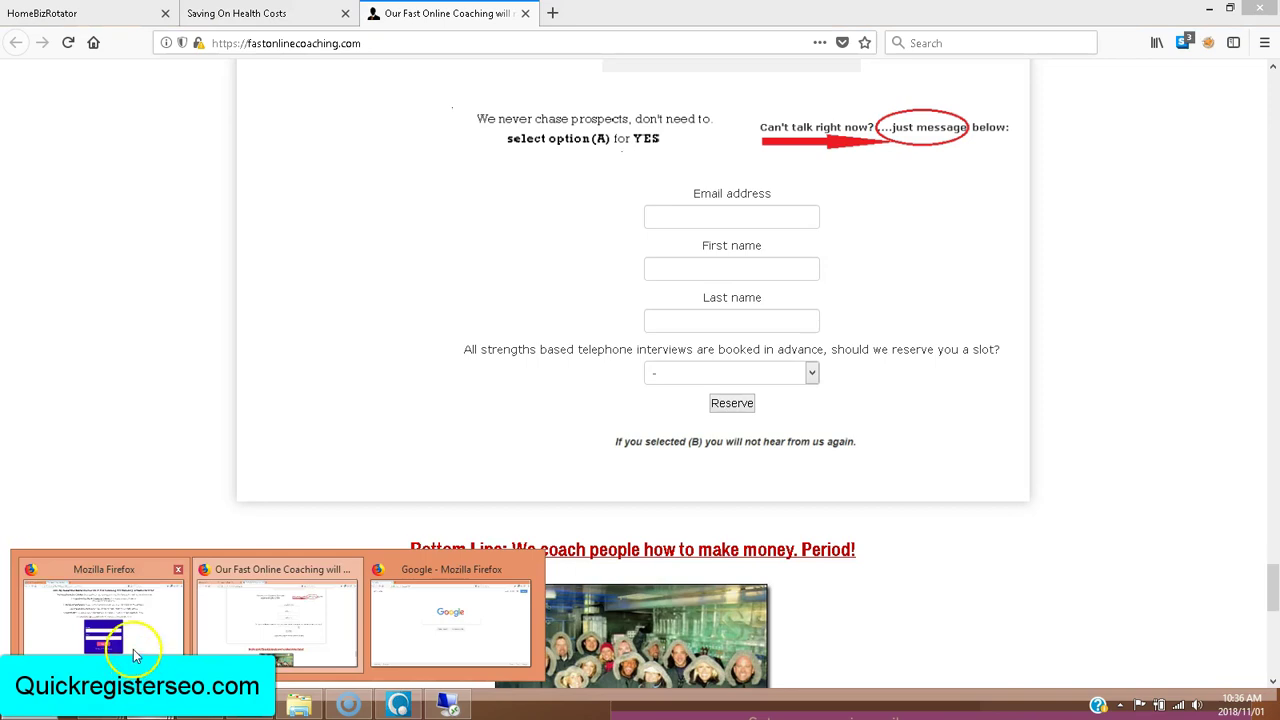
left_click(135, 640)
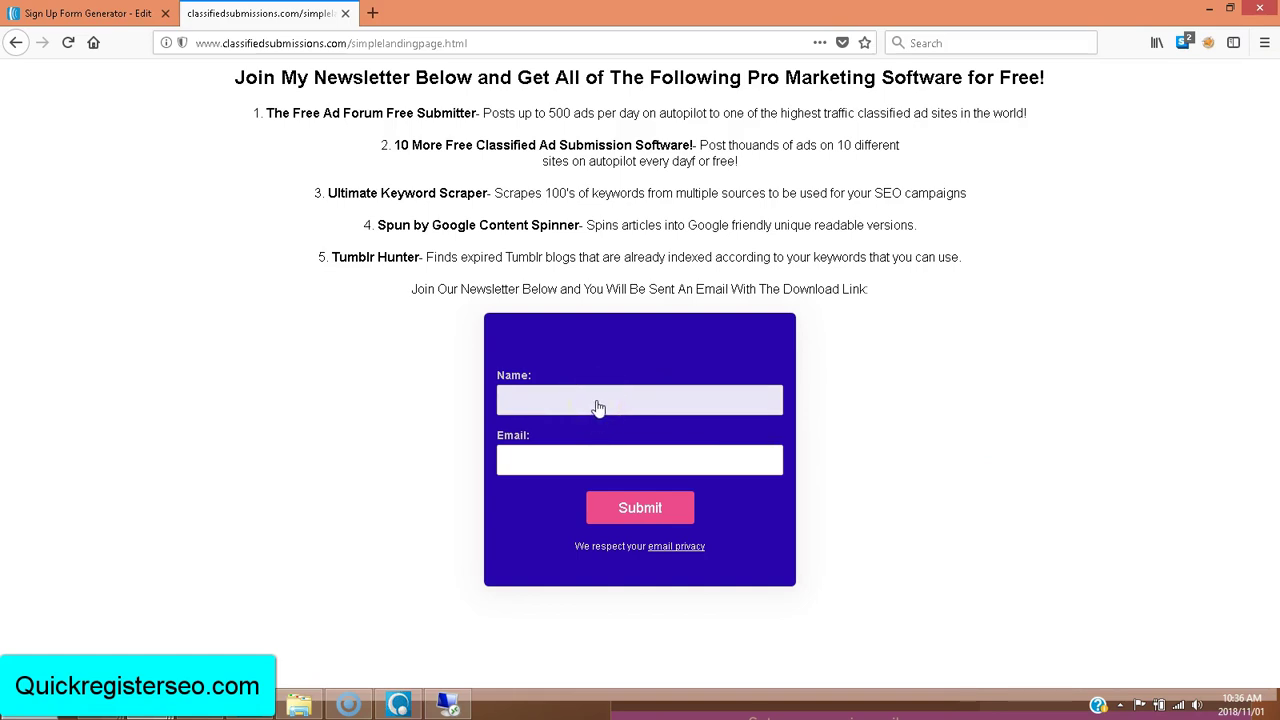
Step: Go to the Saving On Health Costs tab in the Fast Online Coaching window
left_click(569, 405)
left_click(546, 414)
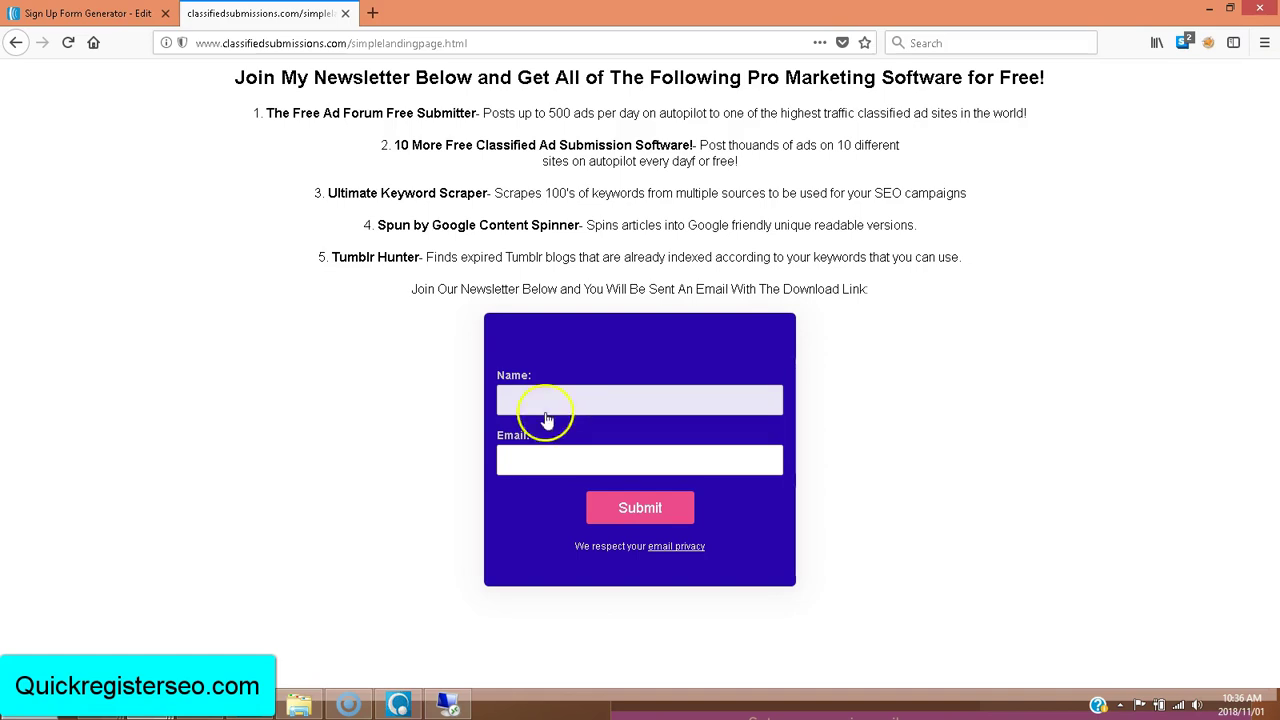
left_click(150, 706)
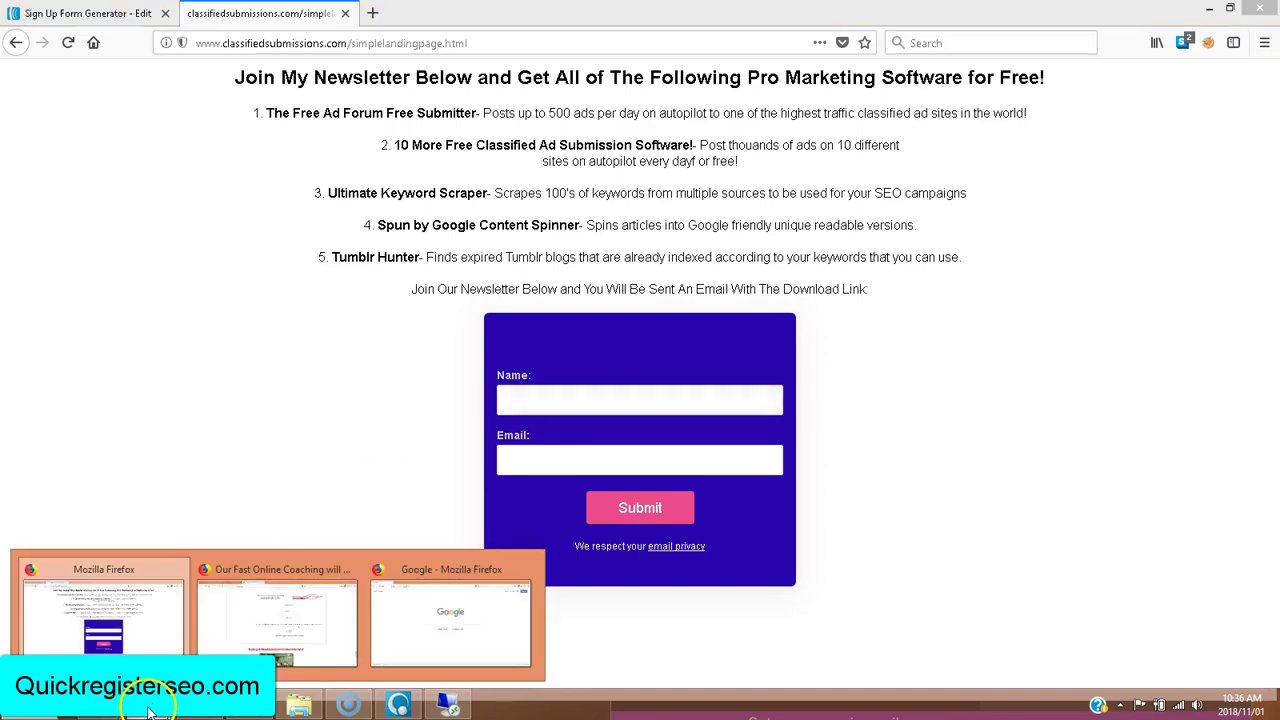
left_click(258, 608)
left_click(262, 15)
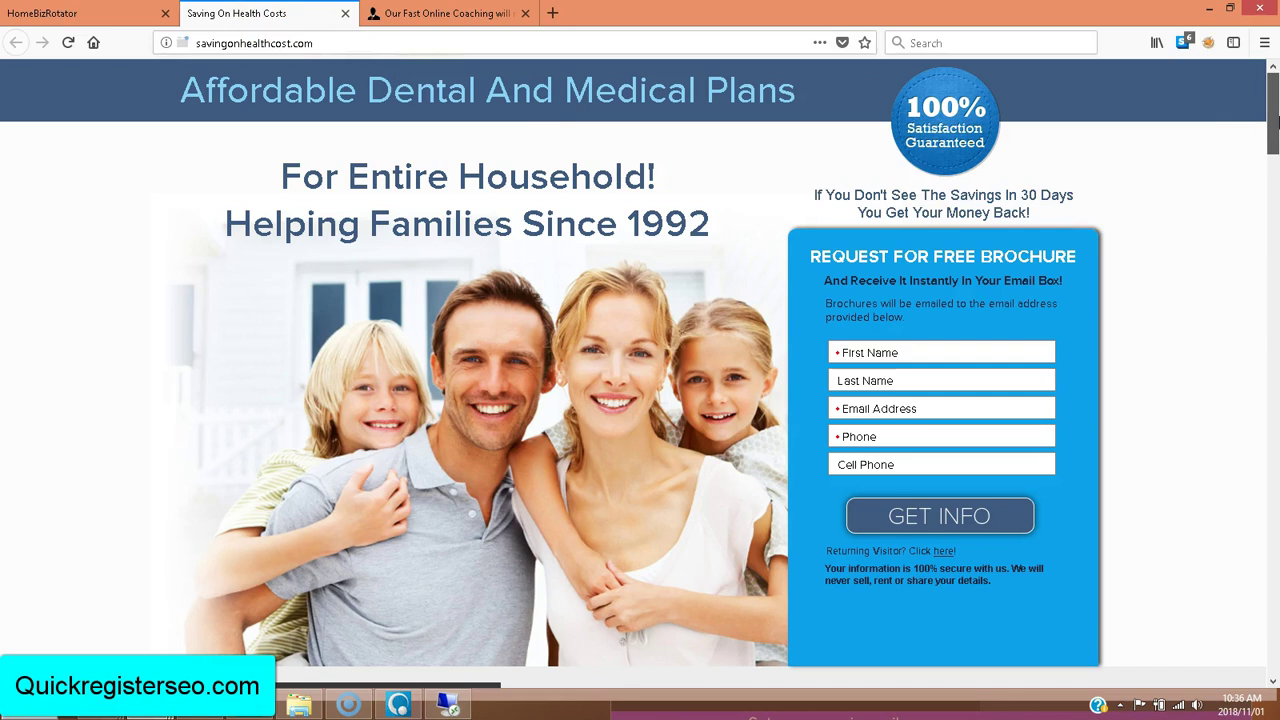
Step: Scroll through the Saving On Health Costs page, then return to the newsletter landing page
left_click_drag(1275, 120, 1275, 135)
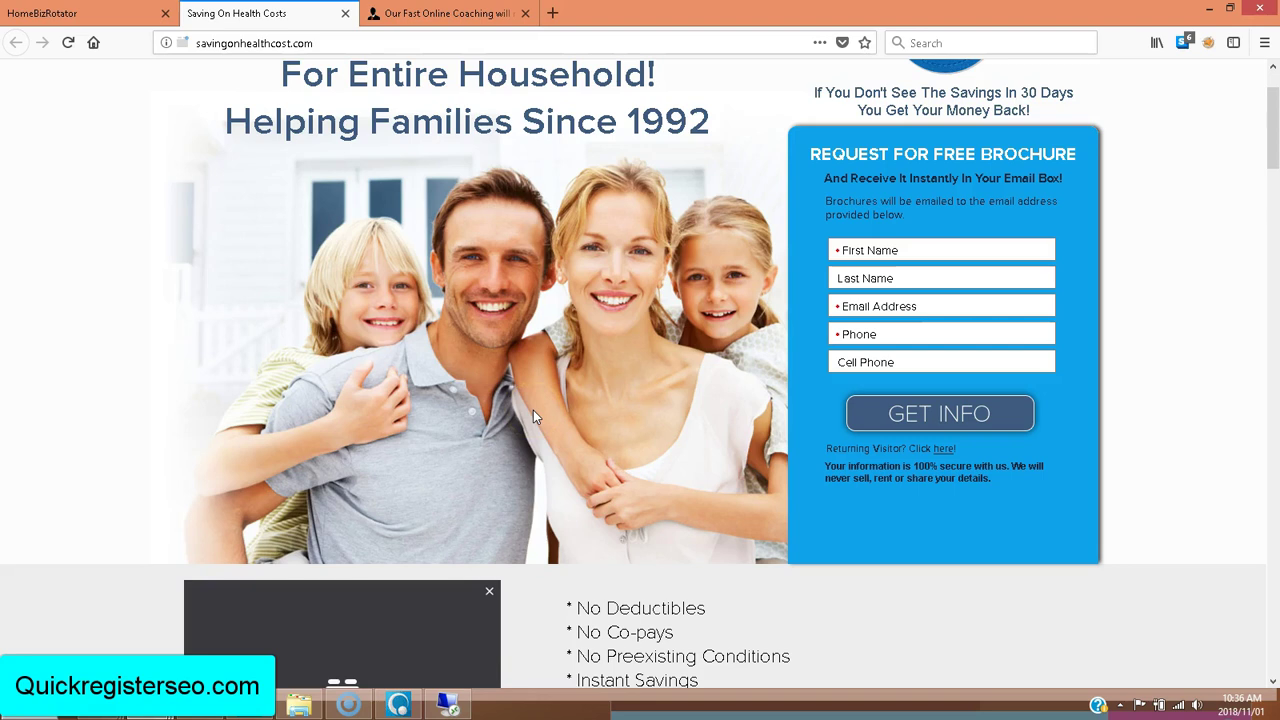
left_click_drag(1272, 130, 1270, 118)
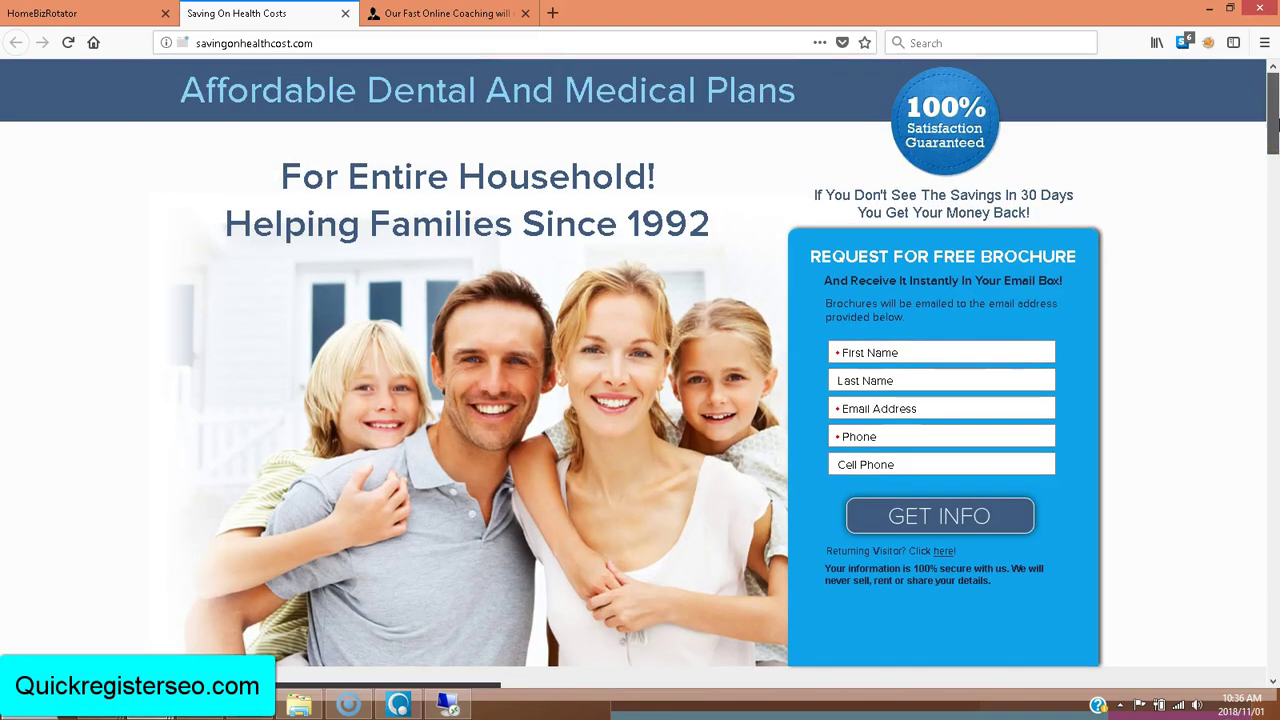
mouse_move(1274, 124)
left_mouse_down()
mouse_move(1273, 142)
mouse_move(1274, 124)
left_mouse_up()
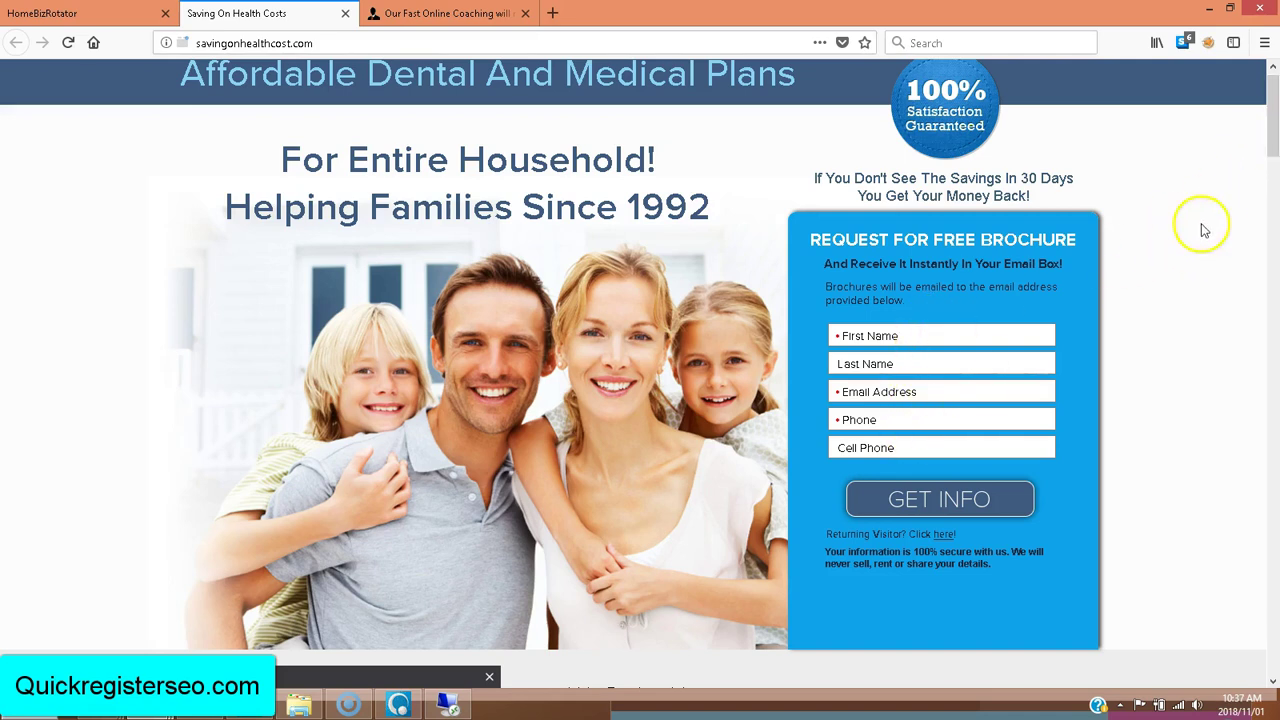
scroll(1266, 114, "up", 1)
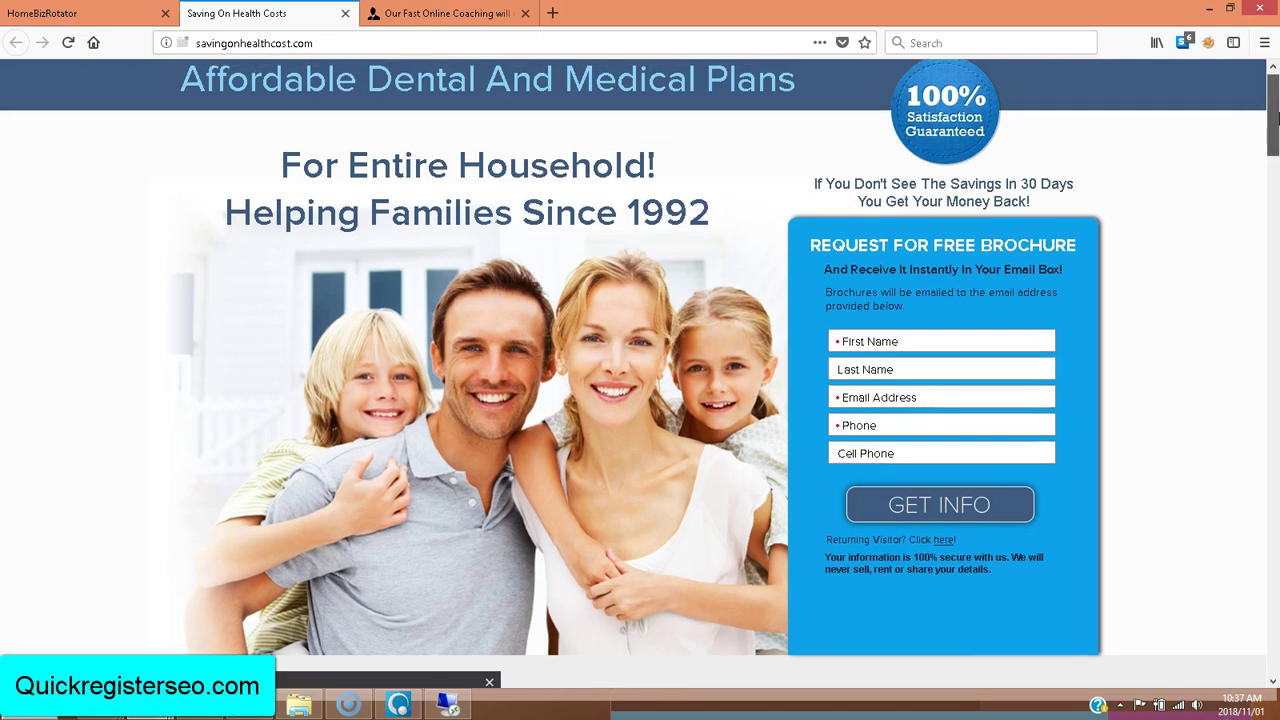
mouse_move(1273, 117)
left_mouse_down()
mouse_move(1273, 140)
mouse_move(1273, 113)
left_mouse_up()
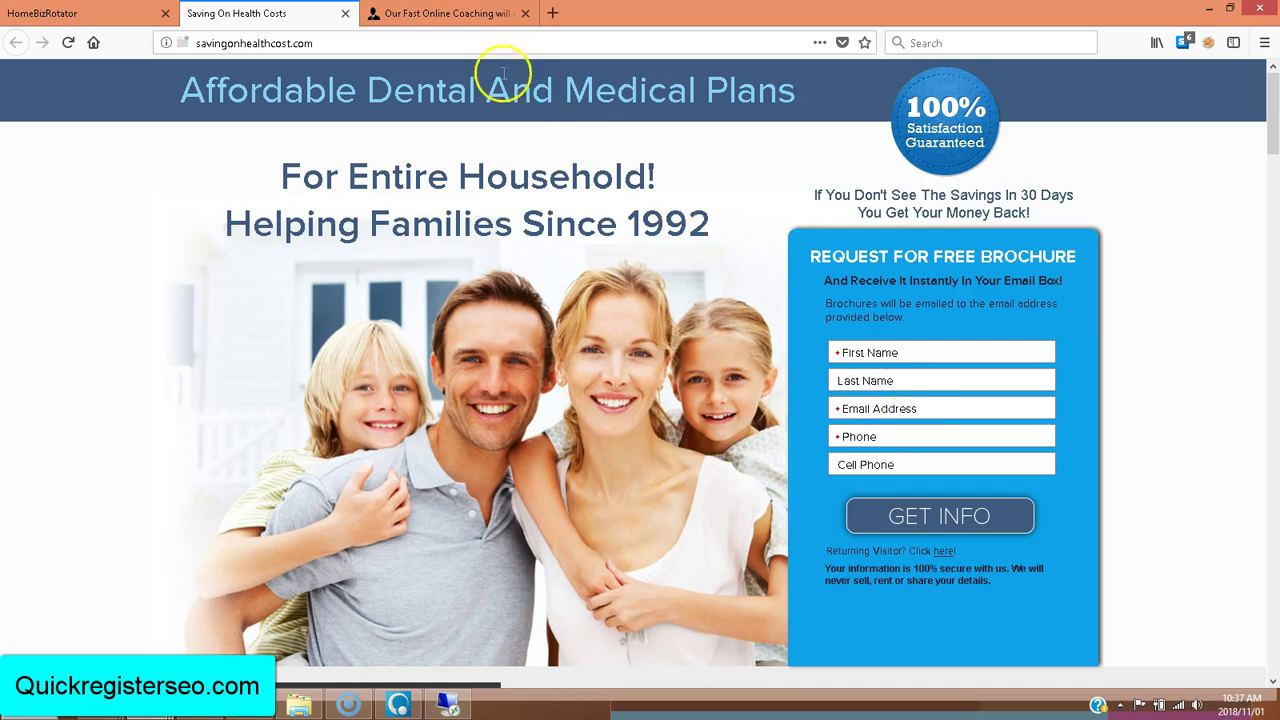
mouse_move(145, 705)
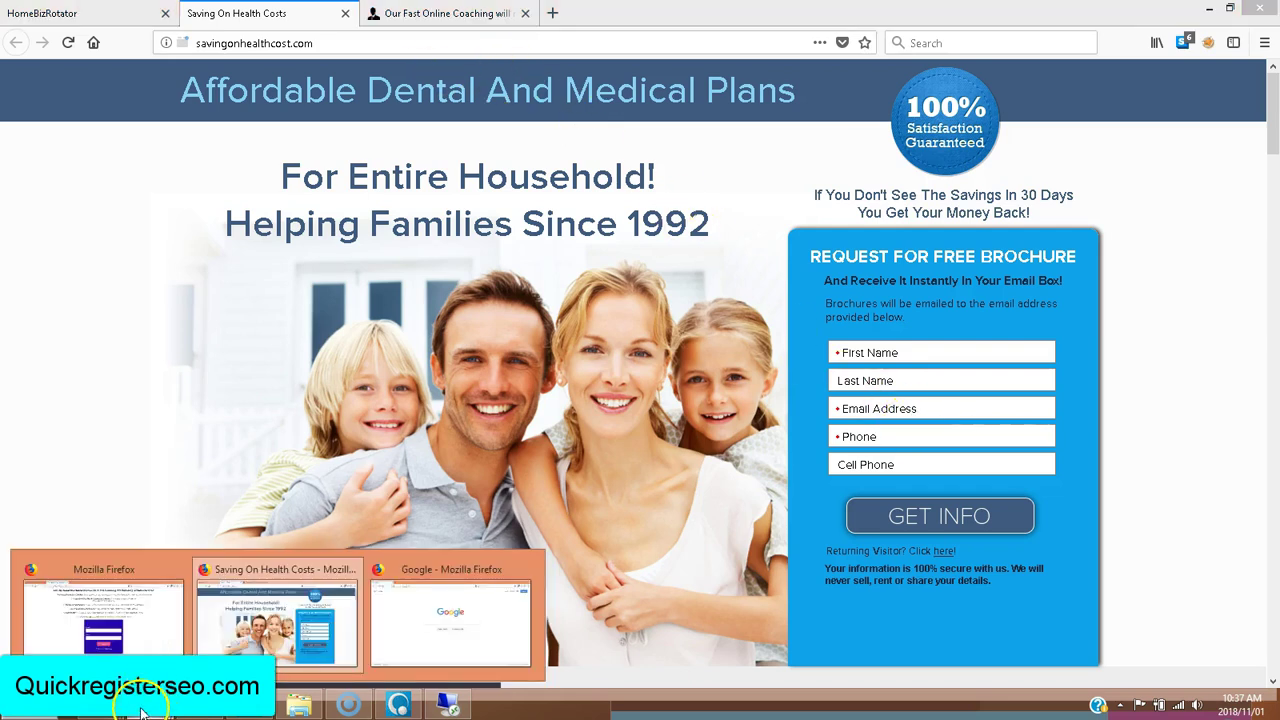
left_click(85, 620)
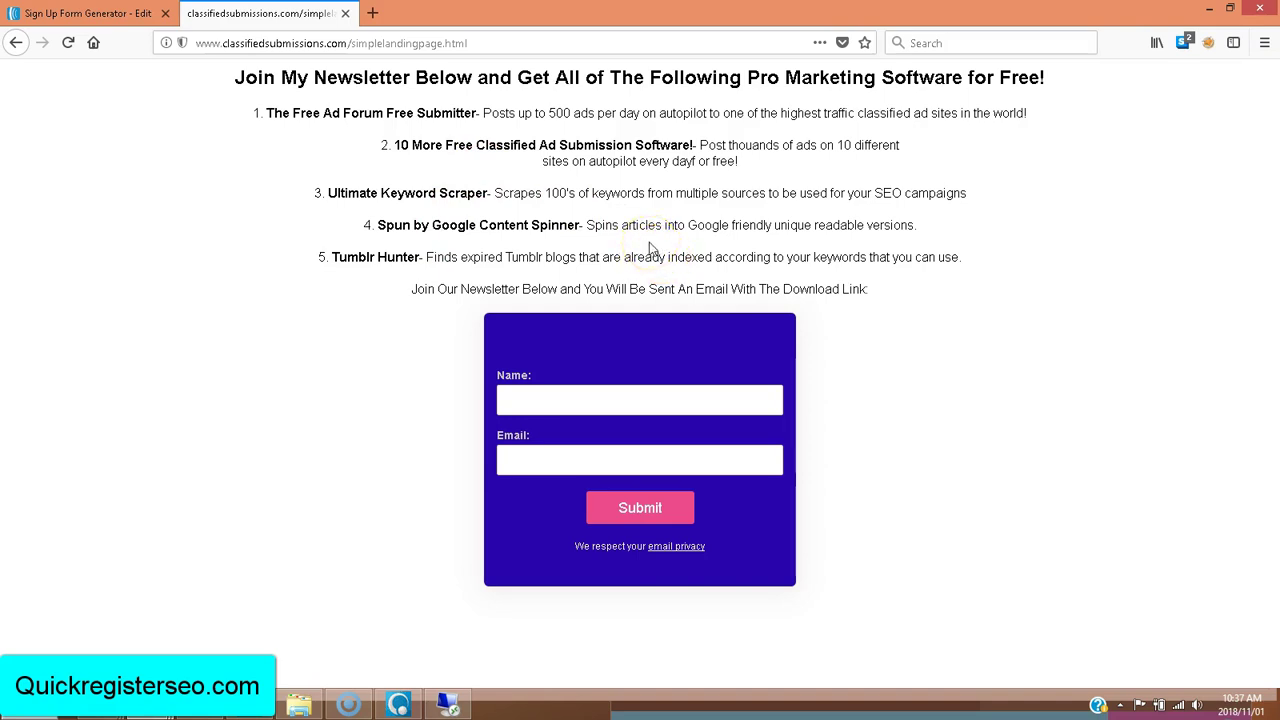
Step: Look over the newsletter landing page, then switch to WS_FTP Professional
left_click(609, 223)
left_click(1043, 286)
left_click(638, 138)
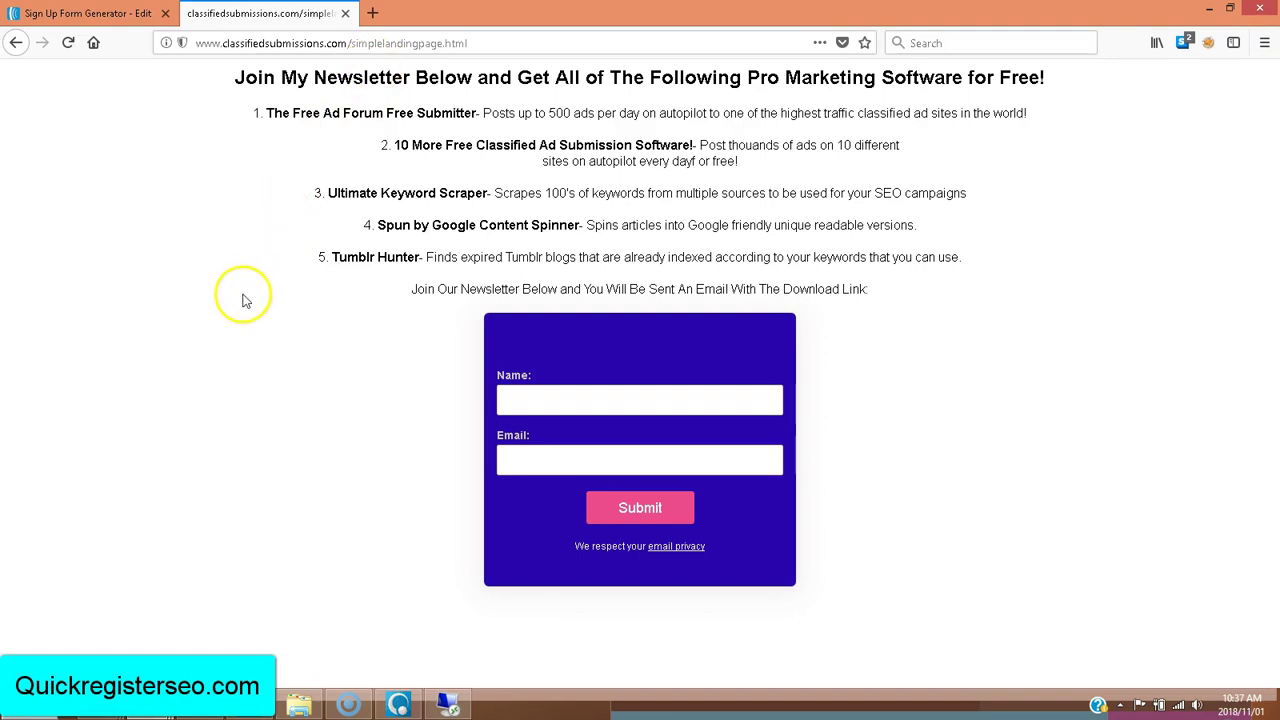
left_click(250, 705)
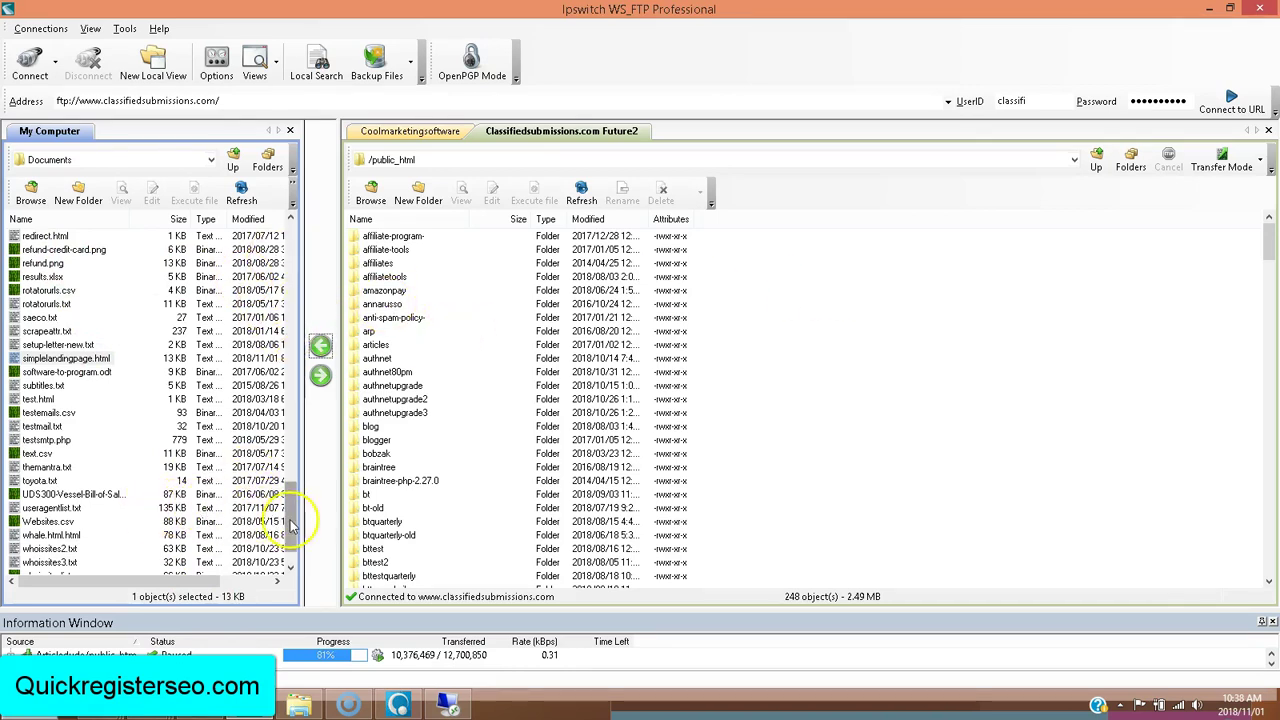
Step: Upload simplelandingpage.html into /public_html, overwriting the server's older copy
left_click_drag(290, 528, 290, 535)
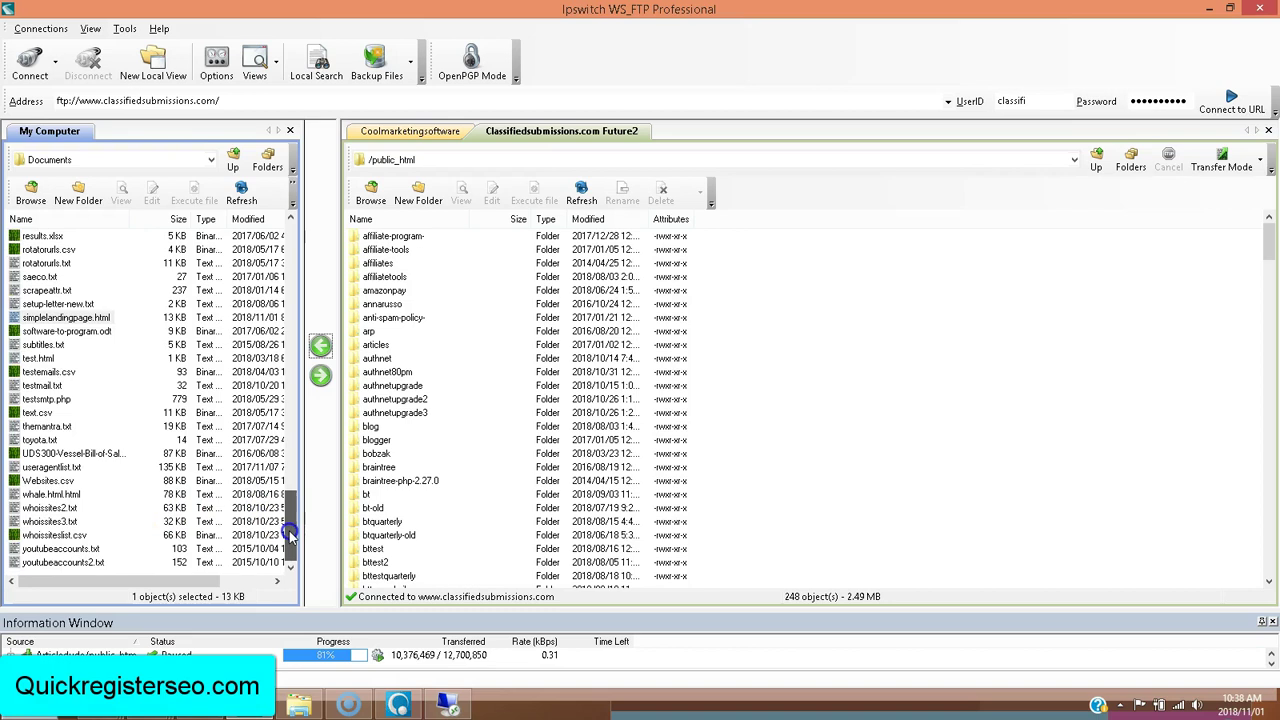
left_click_drag(290, 535, 290, 515)
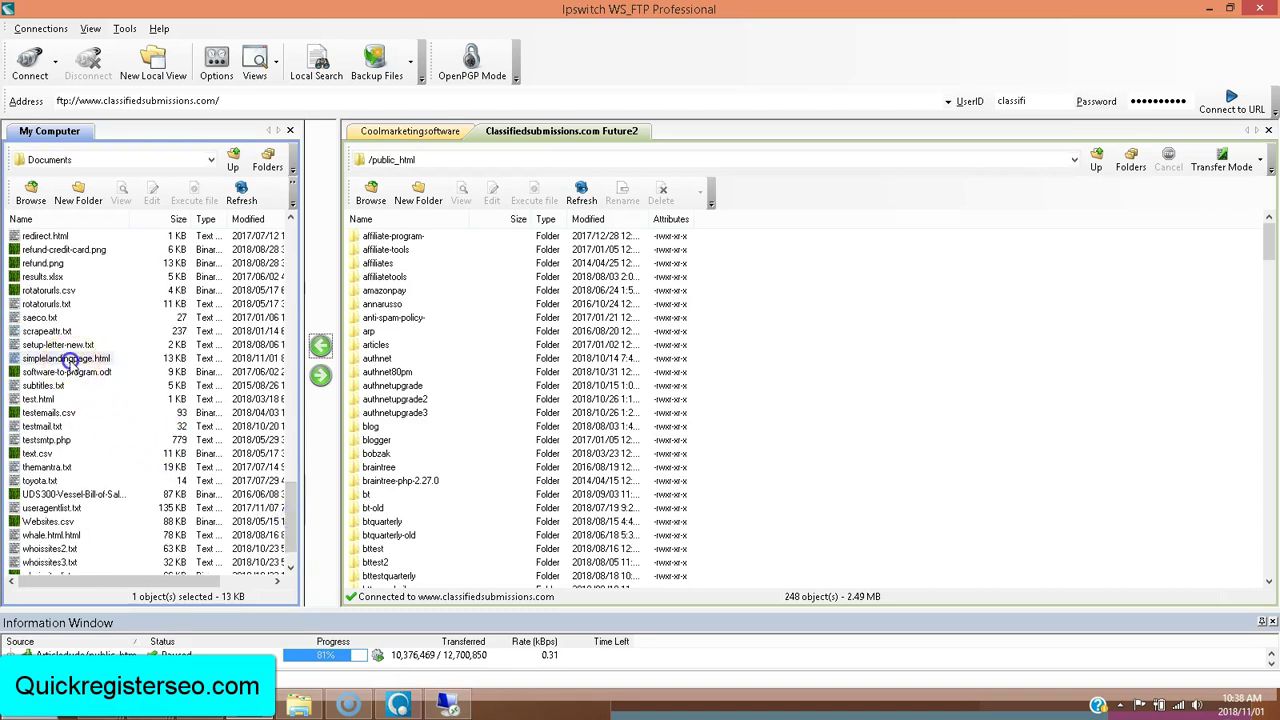
left_click_drag(68, 362, 730, 366)
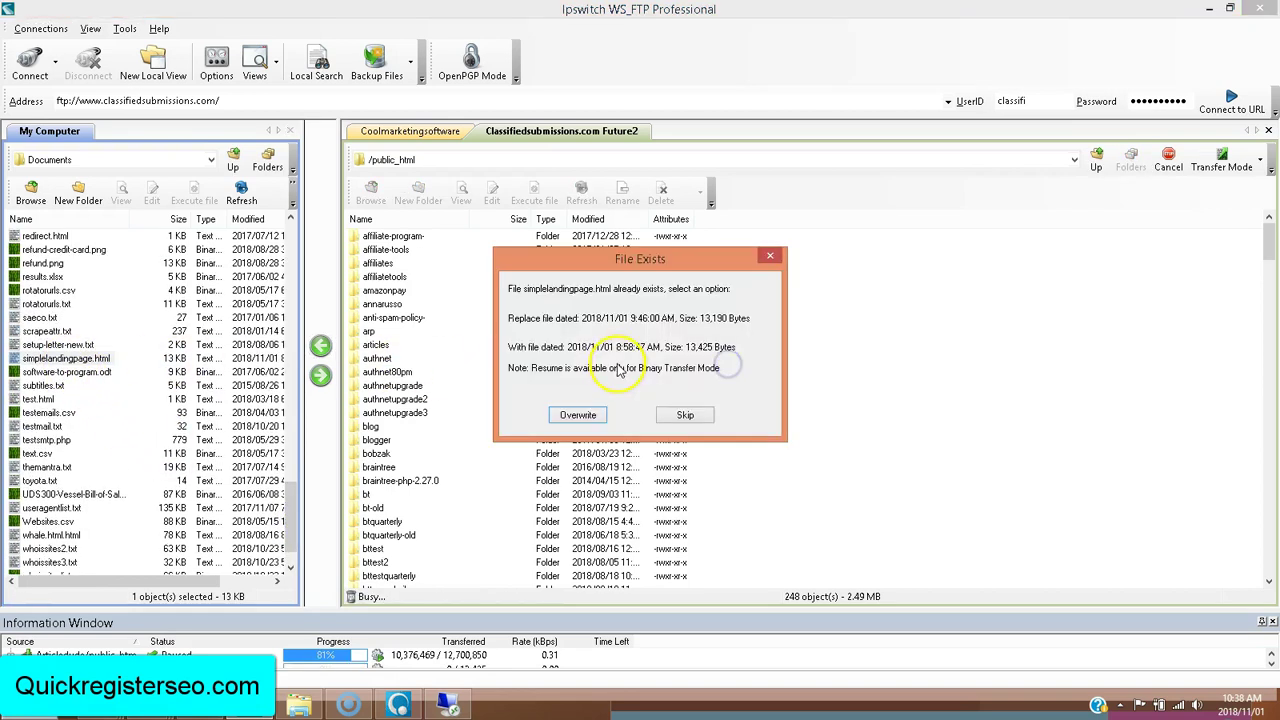
left_click(576, 414)
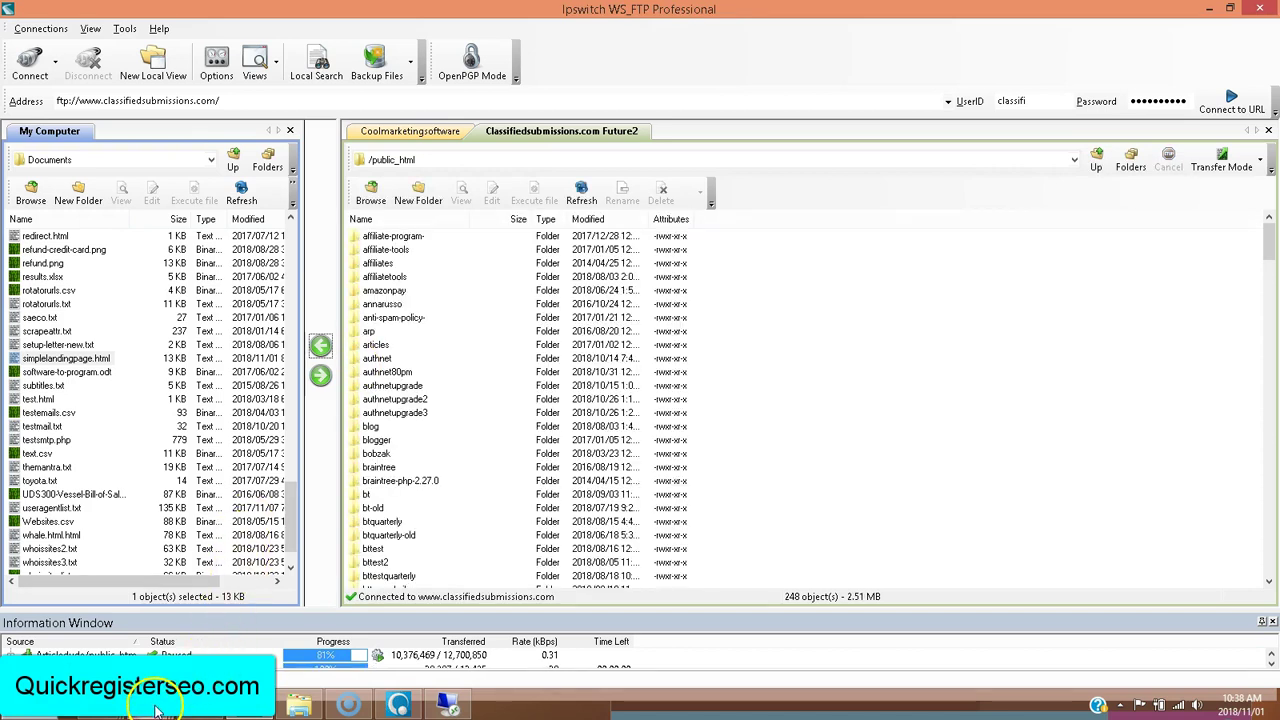
mouse_move(155, 705)
left_click(140, 610)
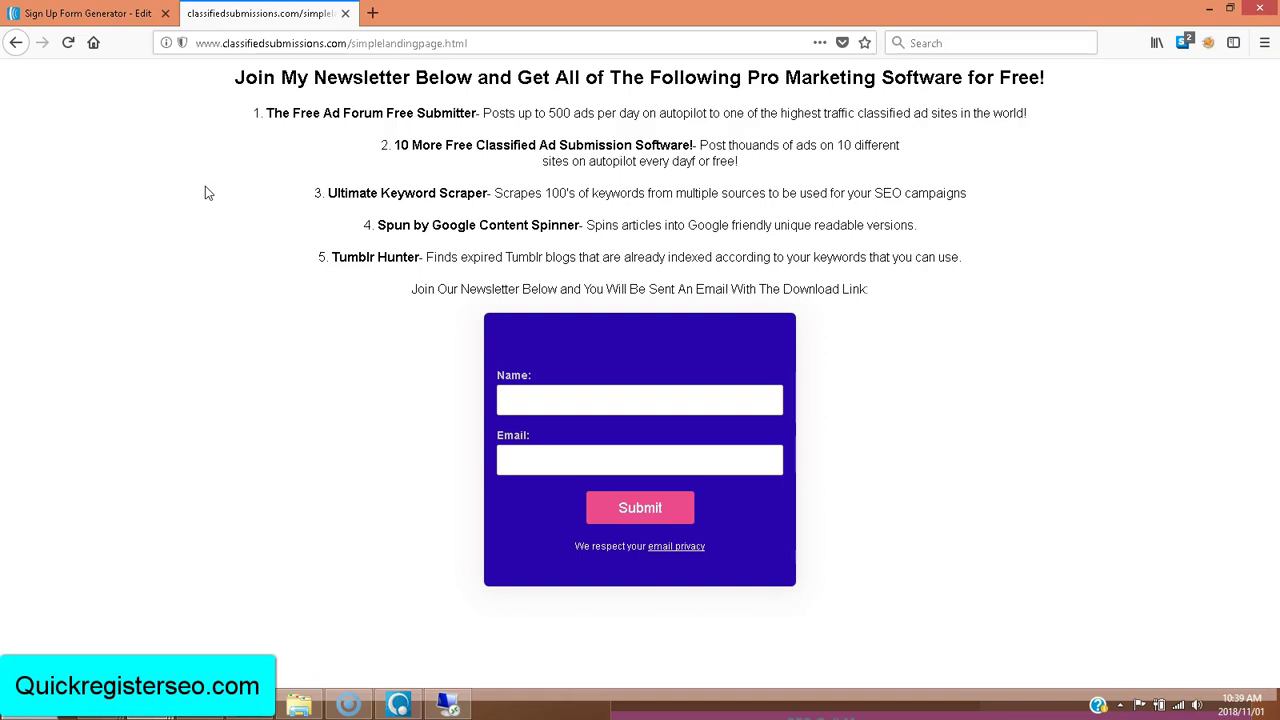
Step: Browse the 'how much click funnels' results to the $97/$297 pricing snippet
left_click(169, 187)
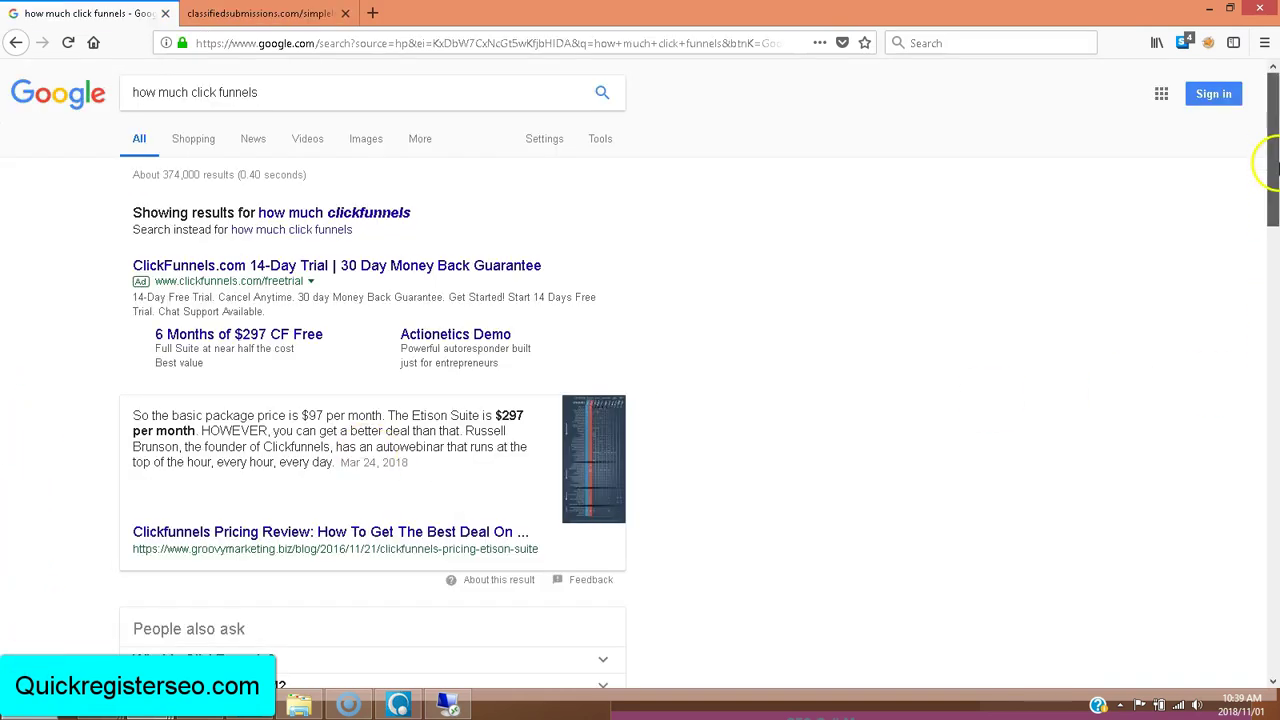
left_click_drag(1268, 160, 1272, 180)
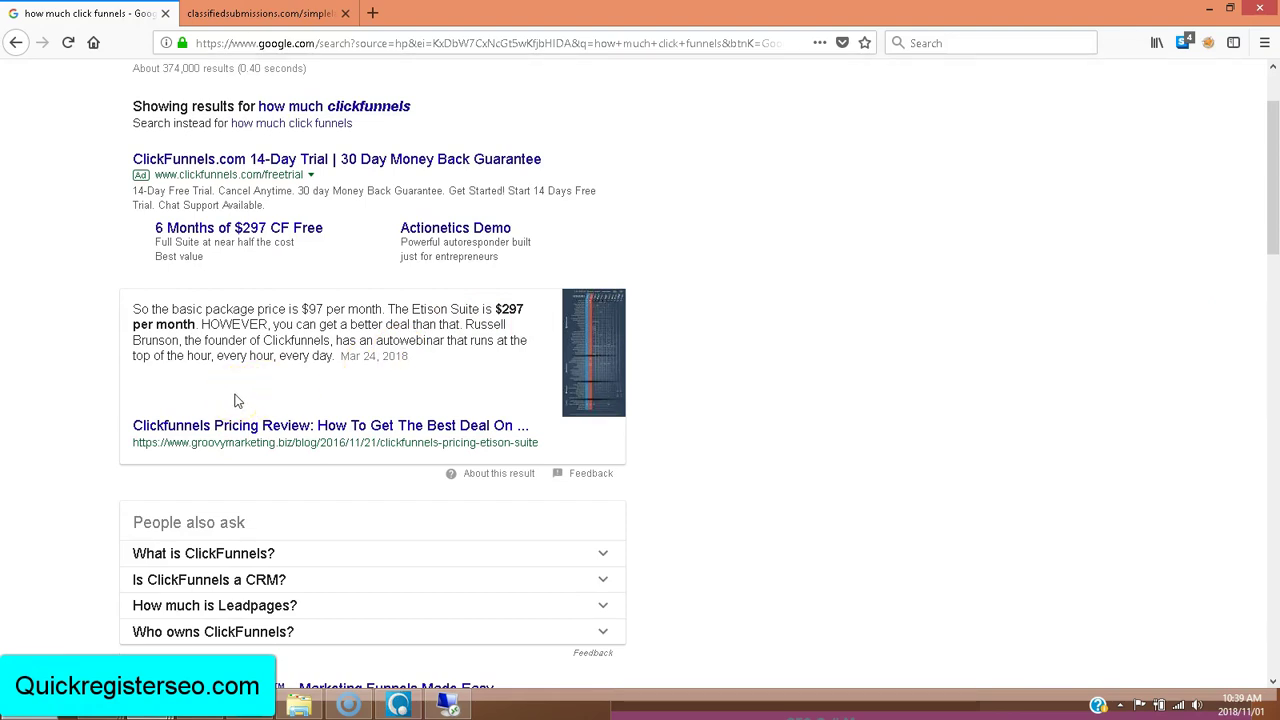
left_click(226, 396)
left_click(272, 318)
mouse_move(1266, 194)
left_mouse_down()
mouse_move(1276, 207)
mouse_move(1276, 186)
left_mouse_up()
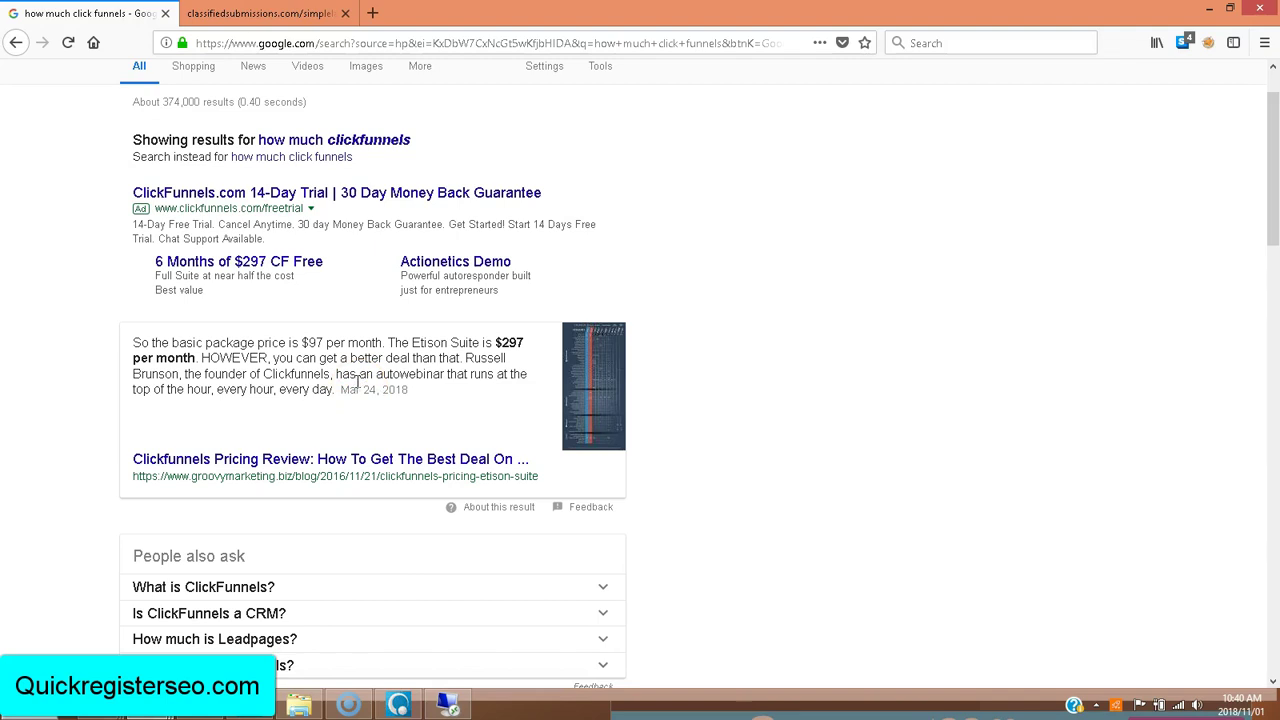
mouse_move(148, 705)
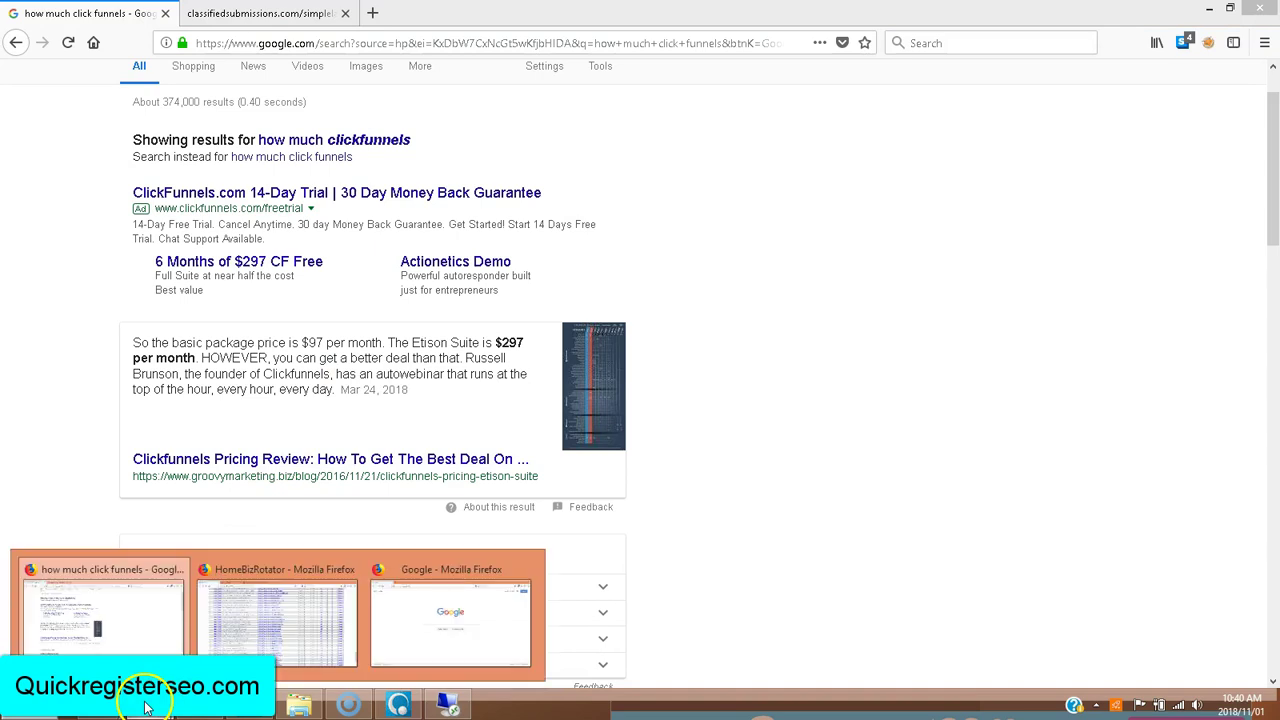
Step: Cycle through the HomeBizRotator, Google and search windows to reach simplelandingpage.html
left_click(323, 628)
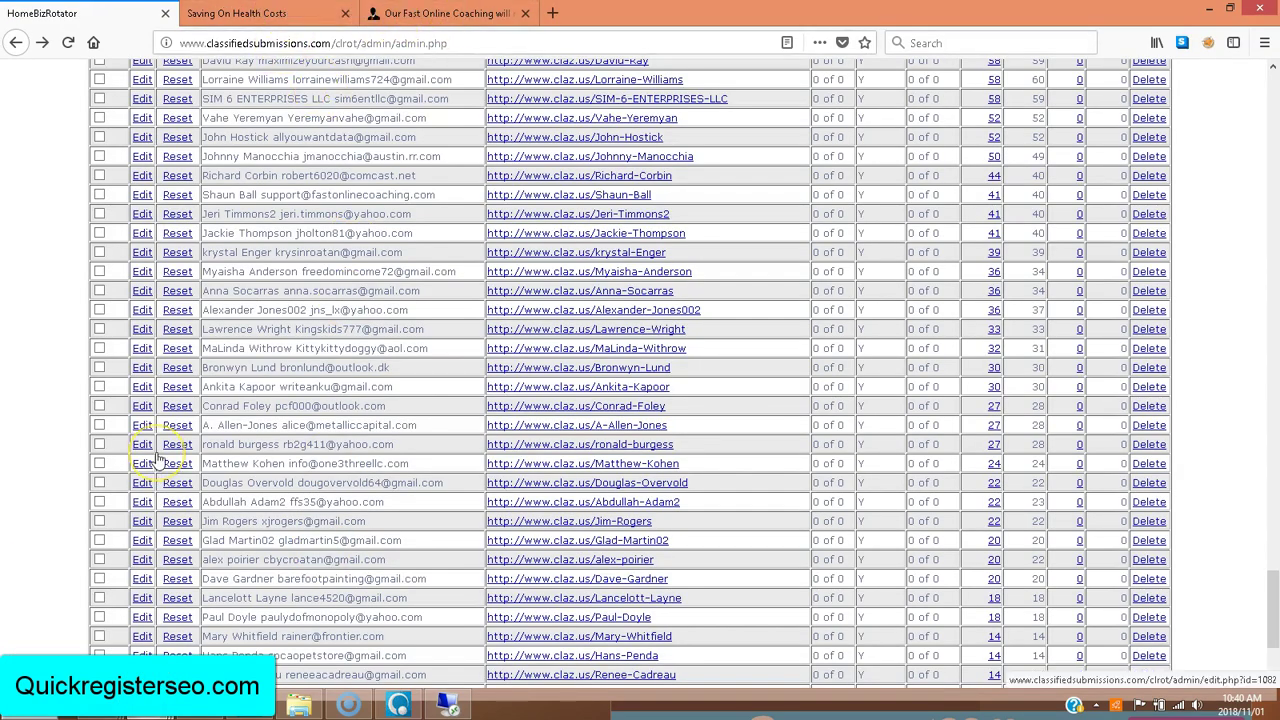
mouse_move(147, 706)
left_click(450, 615)
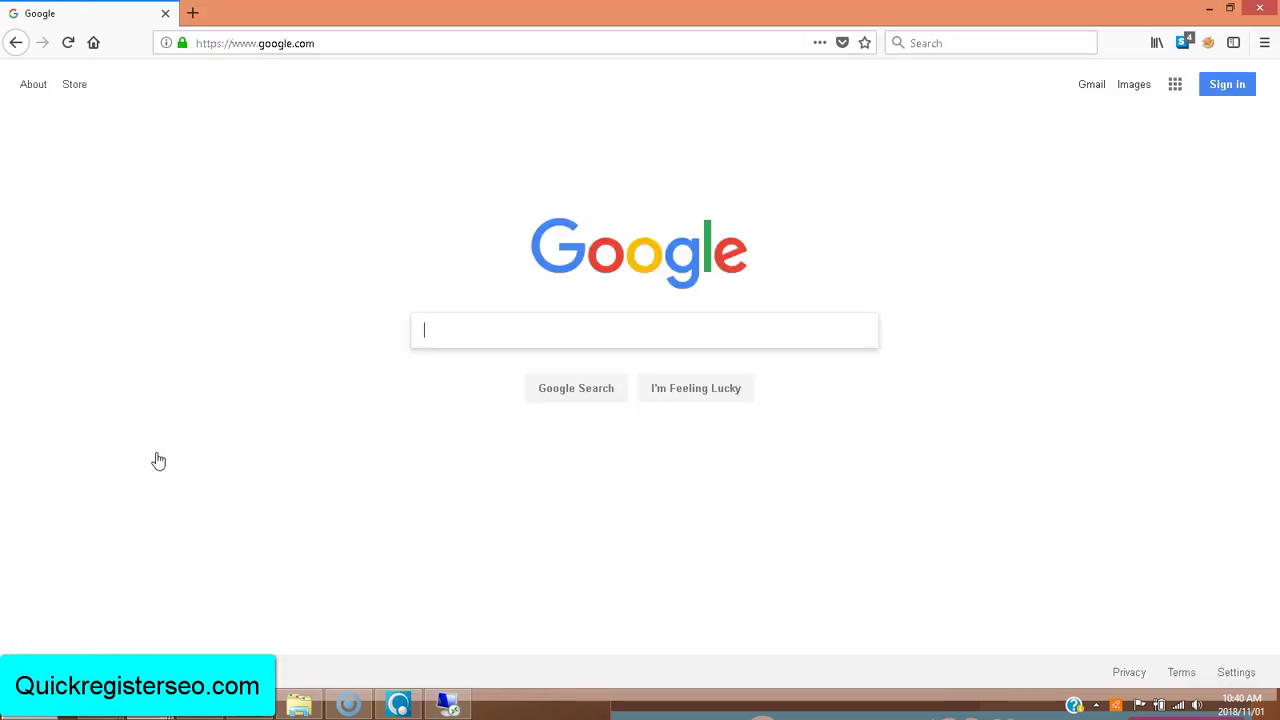
mouse_move(349, 705)
left_click(100, 615)
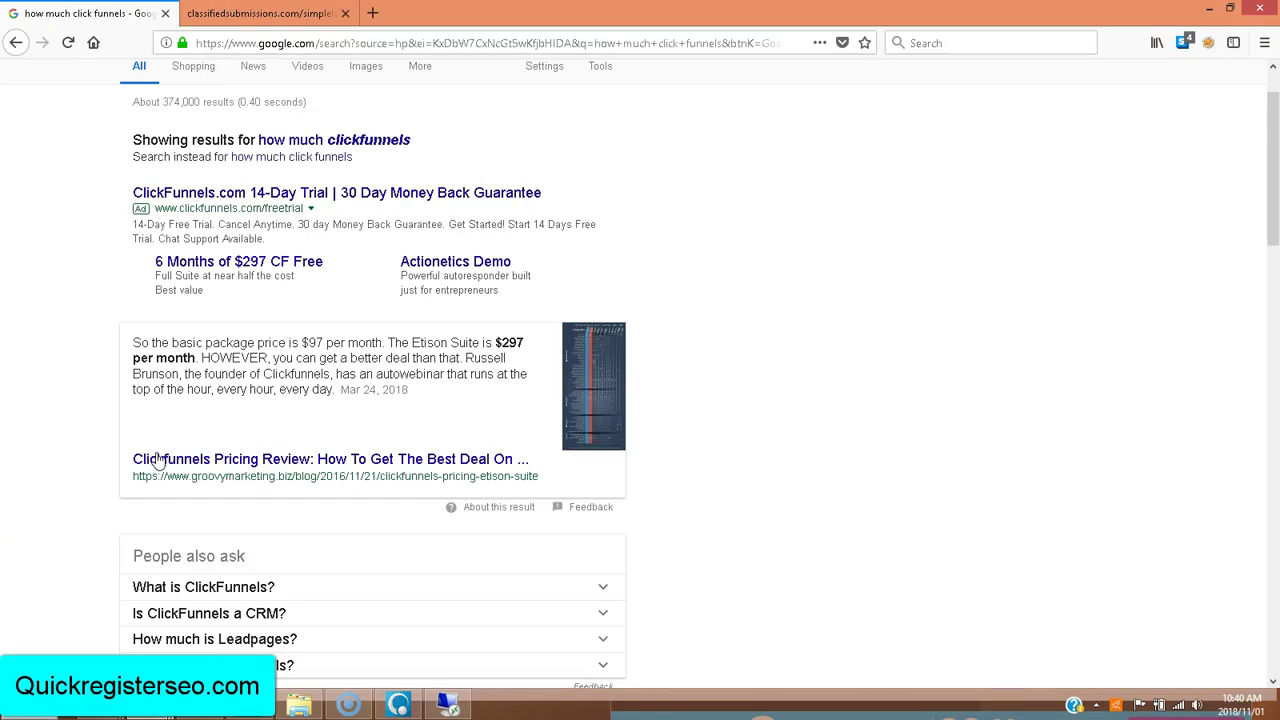
key("ctrl+Tab")
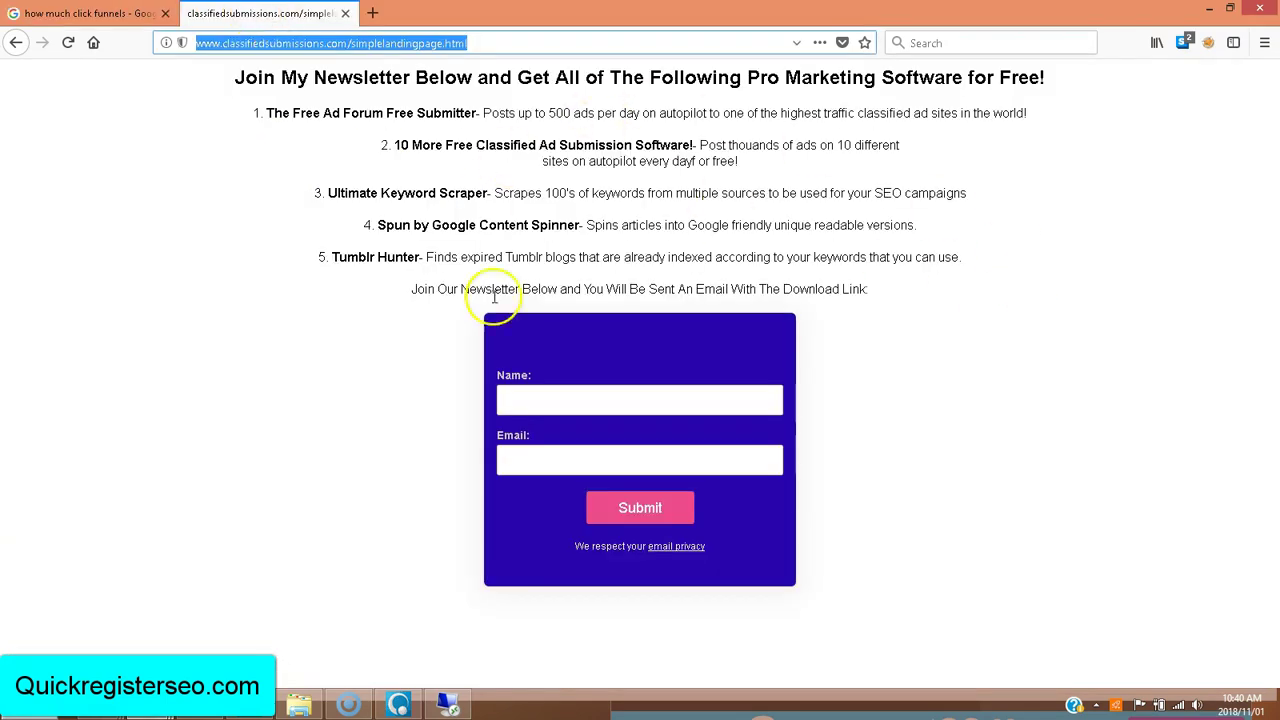